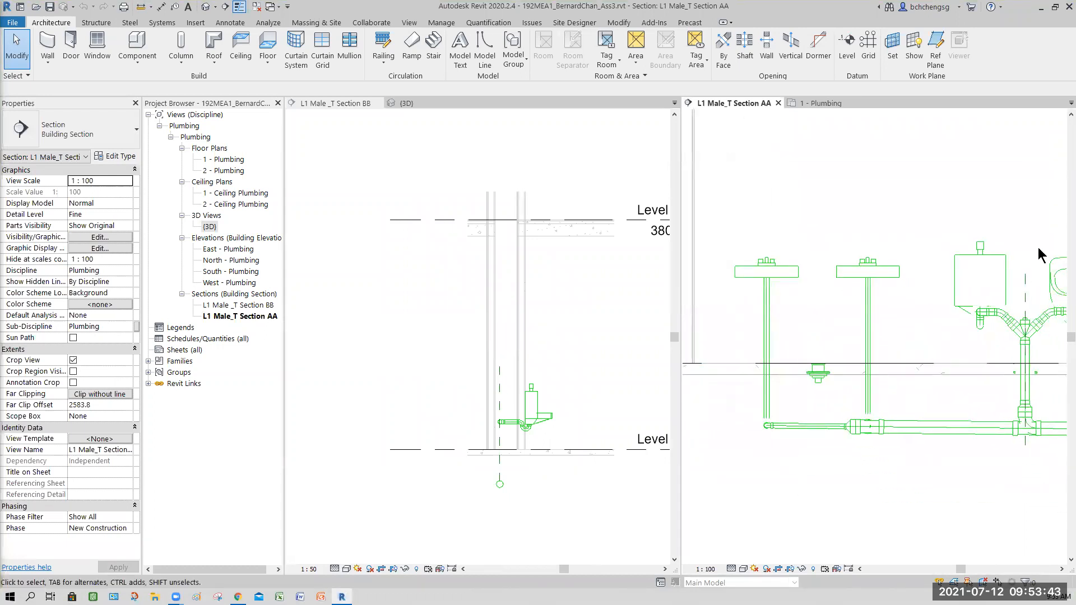
middle_click_drag(981, 333, 951, 336)
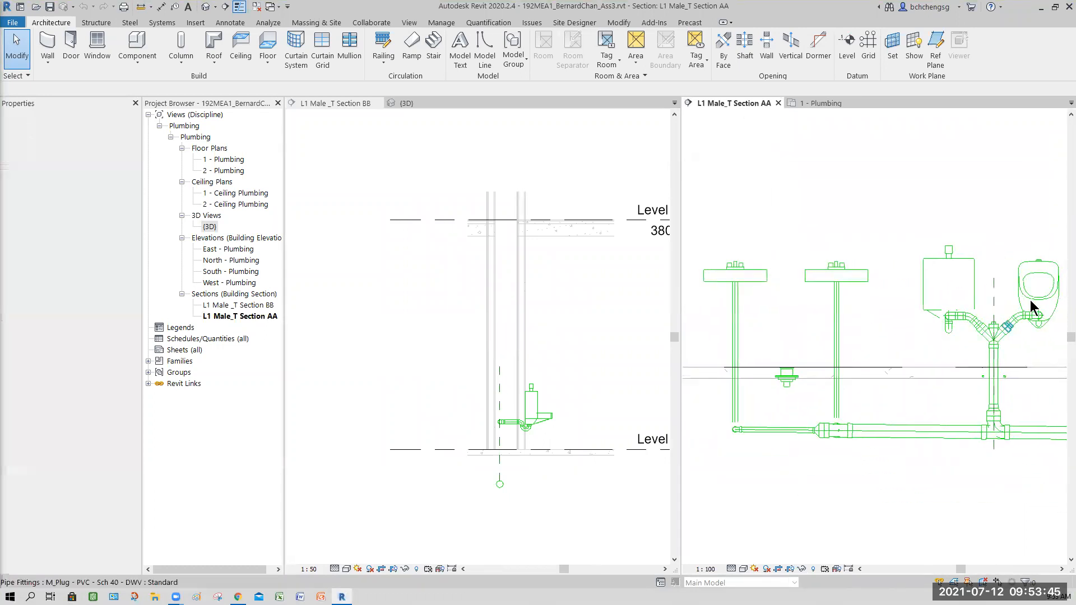
left_click(995, 306)
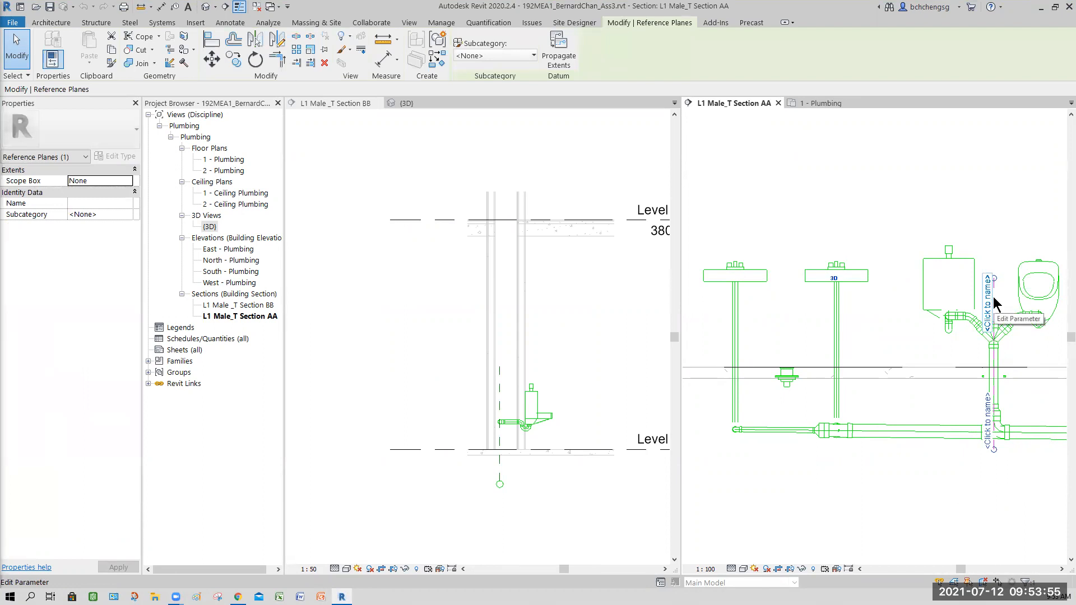
left_click(900, 461)
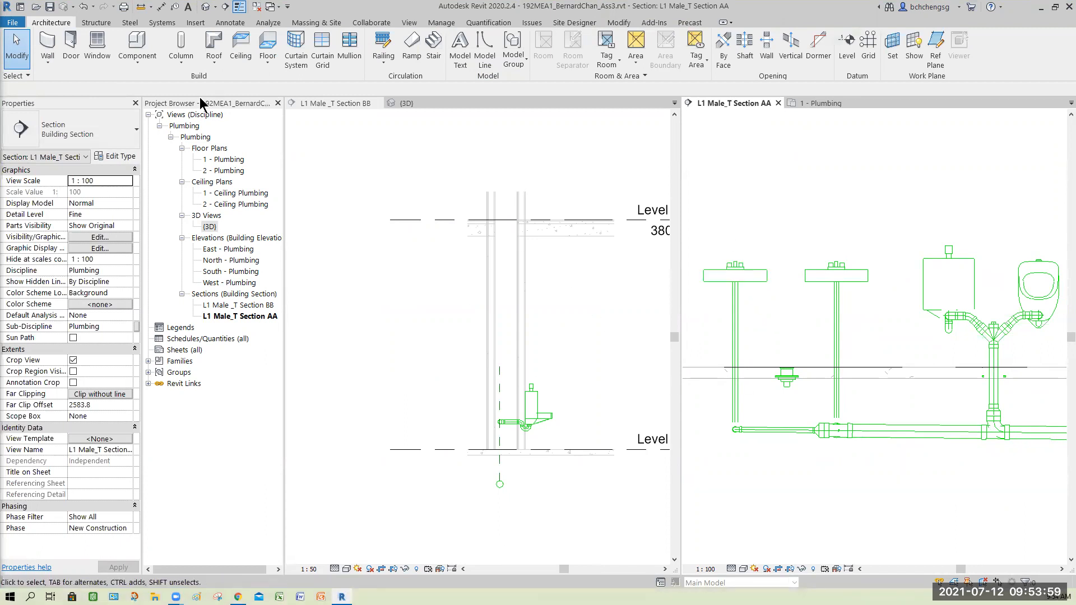
Step: Measure the horizontal gap between the facing edges of the two rectangular lavatories in Section AA
left_click(766, 281)
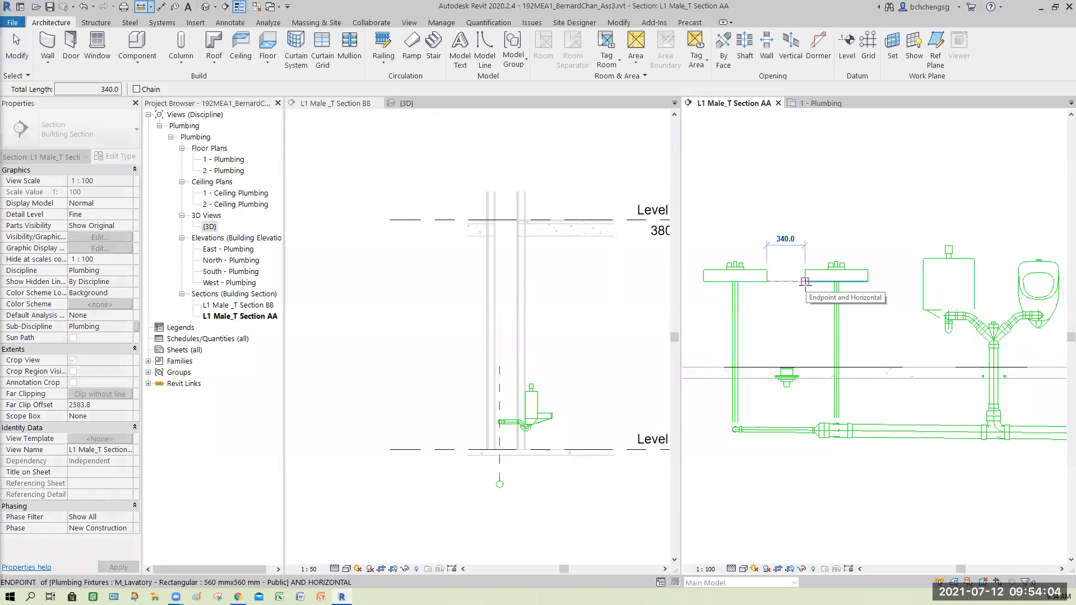
left_click(804, 282)
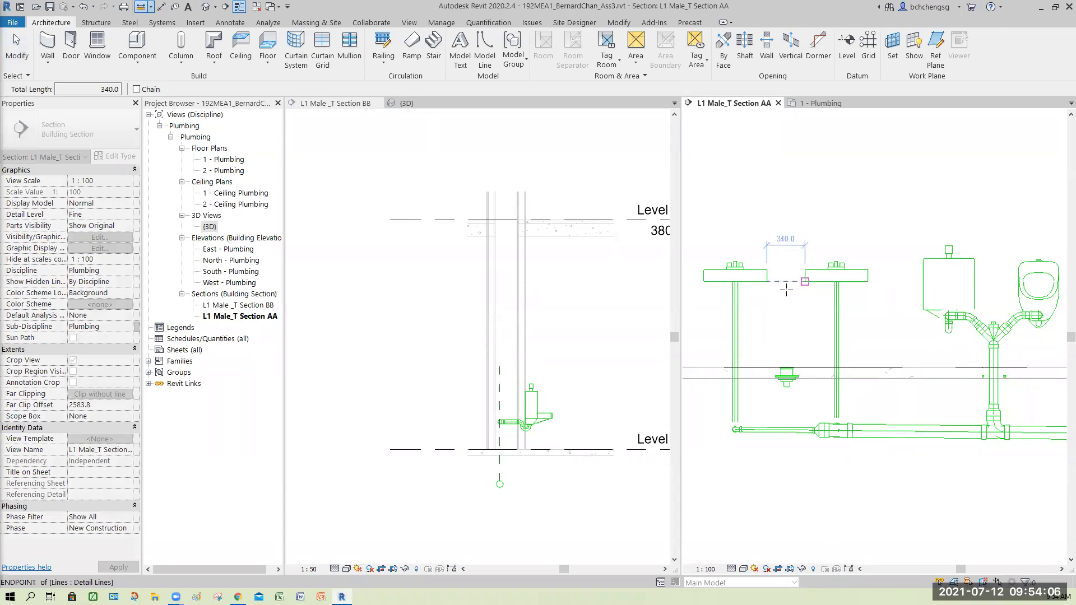
scroll(786, 312, "up", 3)
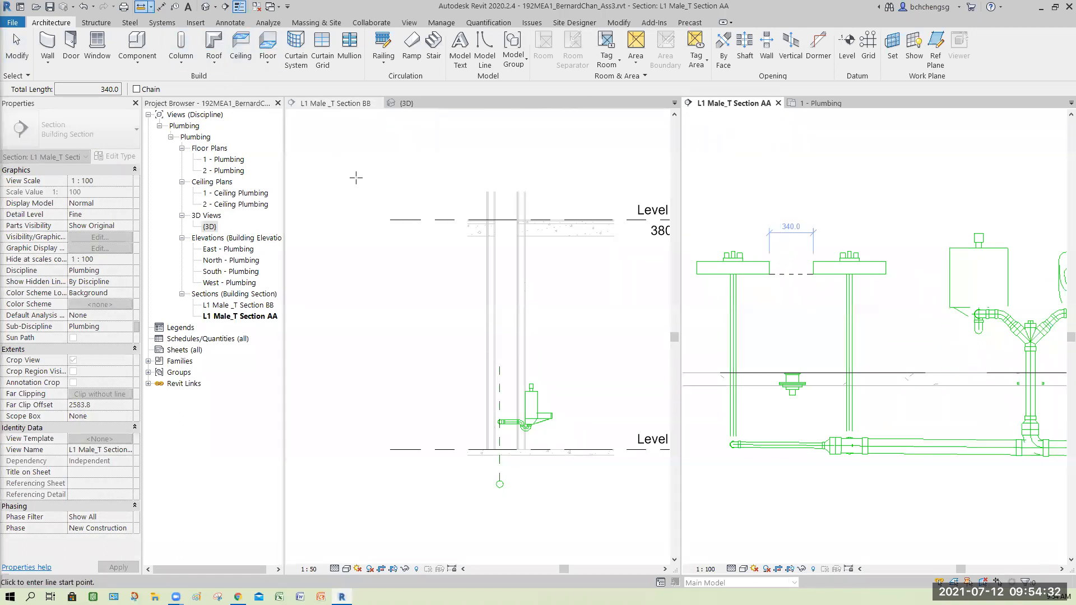
Step: Place a vertical reference plane midway between the two lavatories, offset 170 mm from the inner edge of the right lavatory
key("r")
key("p")
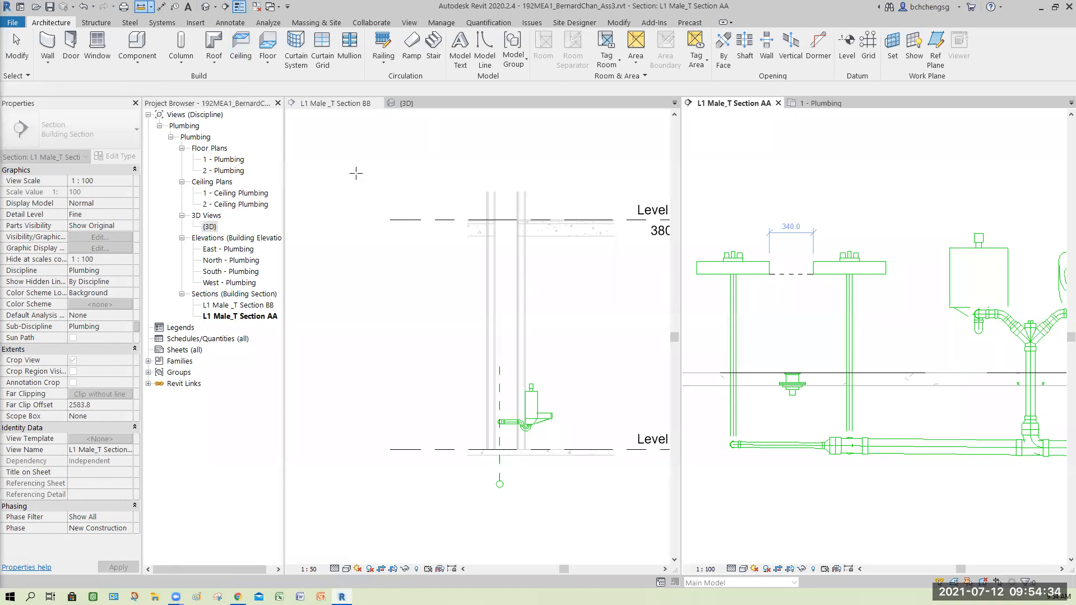
left_click(471, 37)
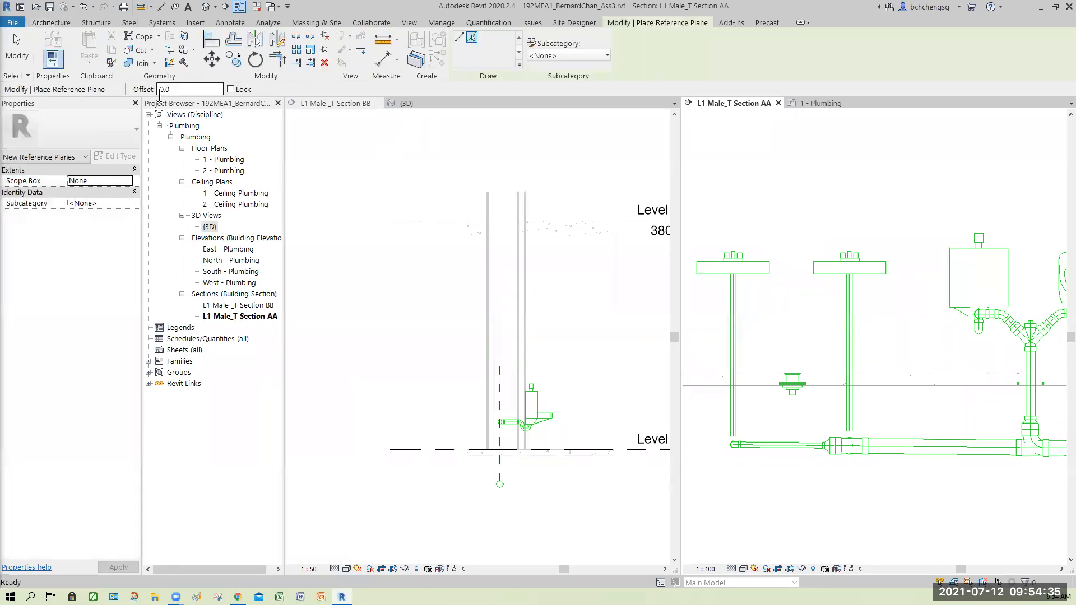
type("17")
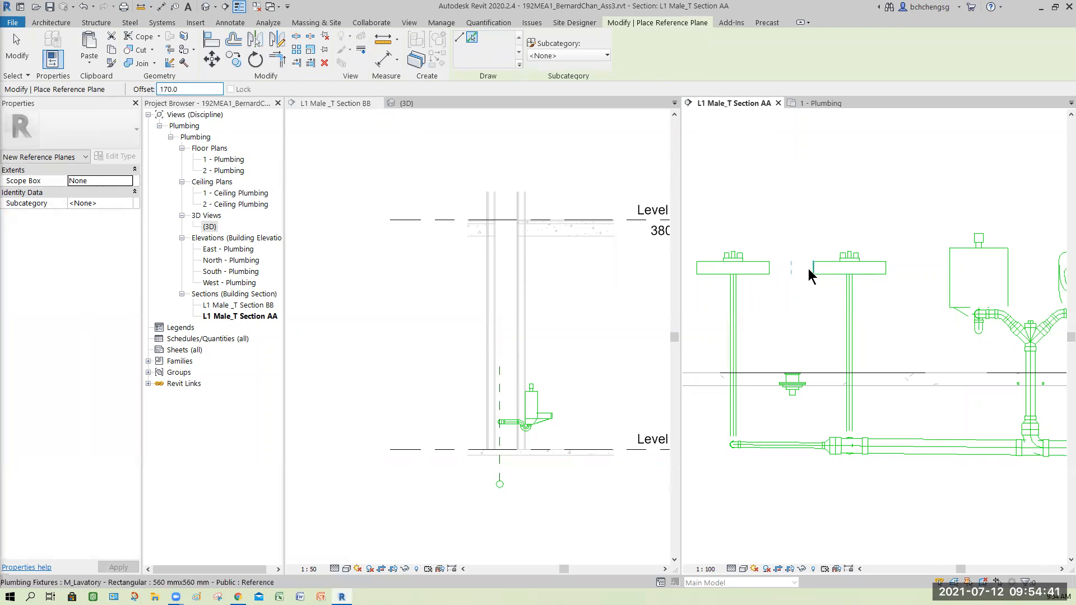
left_click(812, 276)
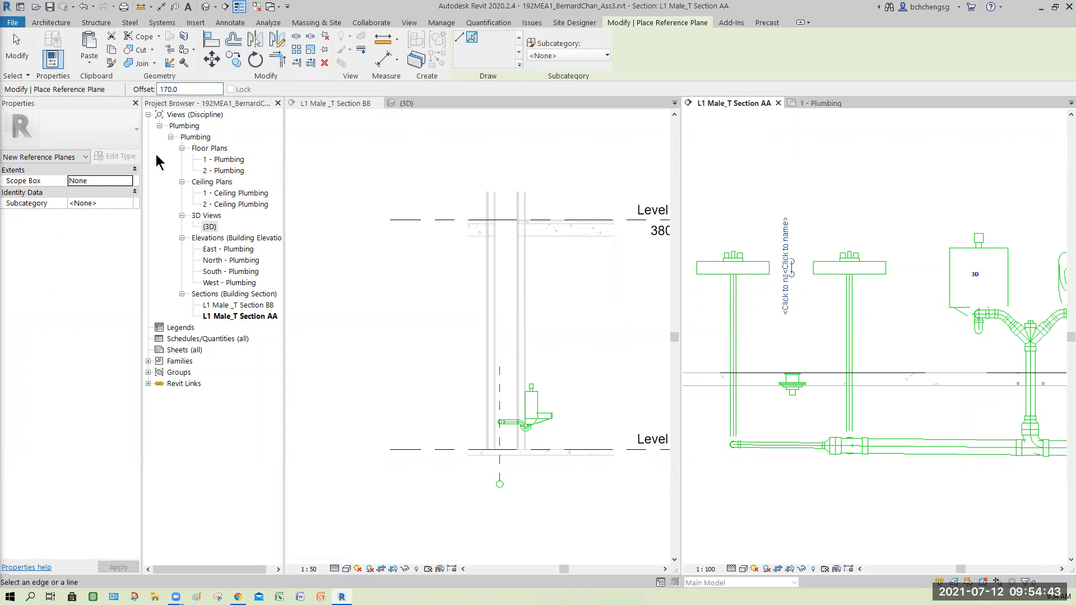
left_click(15, 48)
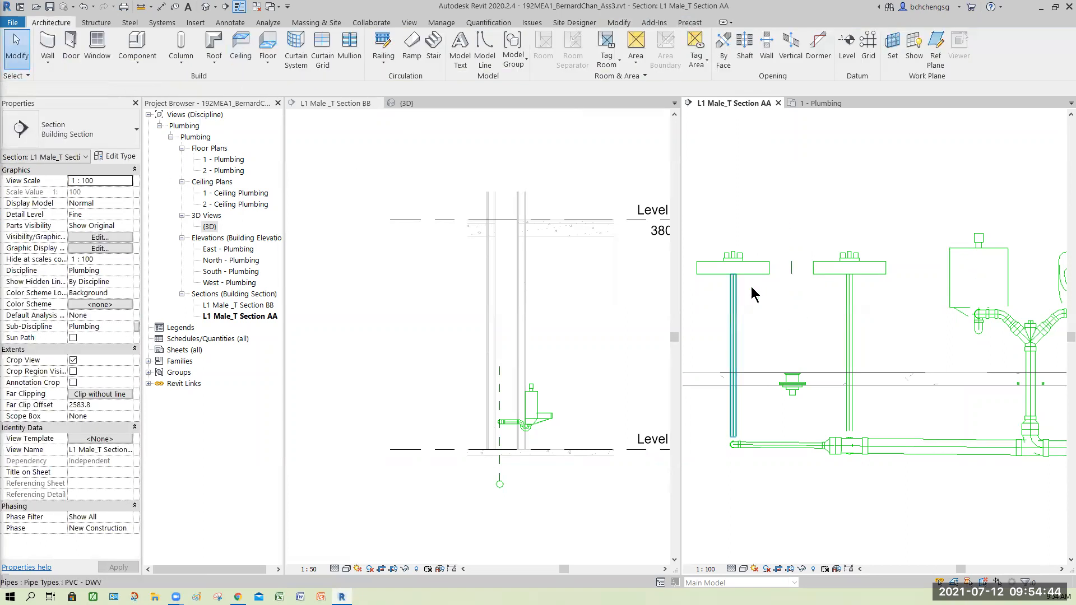
Step: Extend the new reference plane down through the floor drain to below the horizontal drainage pipe
left_click(790, 271)
left_click_drag(792, 274, 795, 466)
left_click(828, 493)
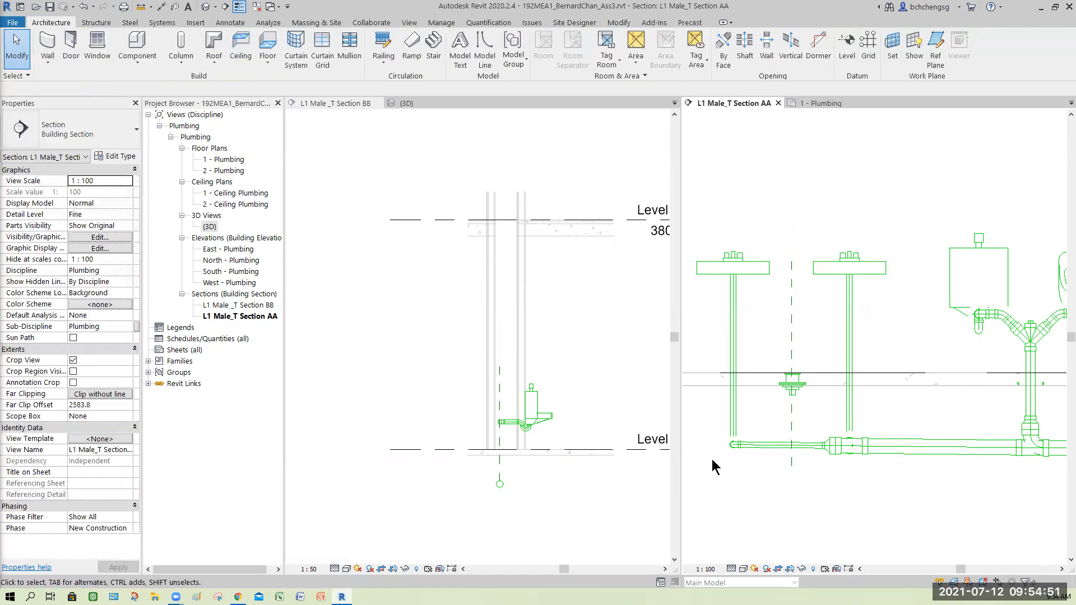
Step: Delete the elbow connection below the left lavatory's drop pipe and the sanitary tee below the right lavatory's drop pipe
left_click_drag(717, 467, 761, 422)
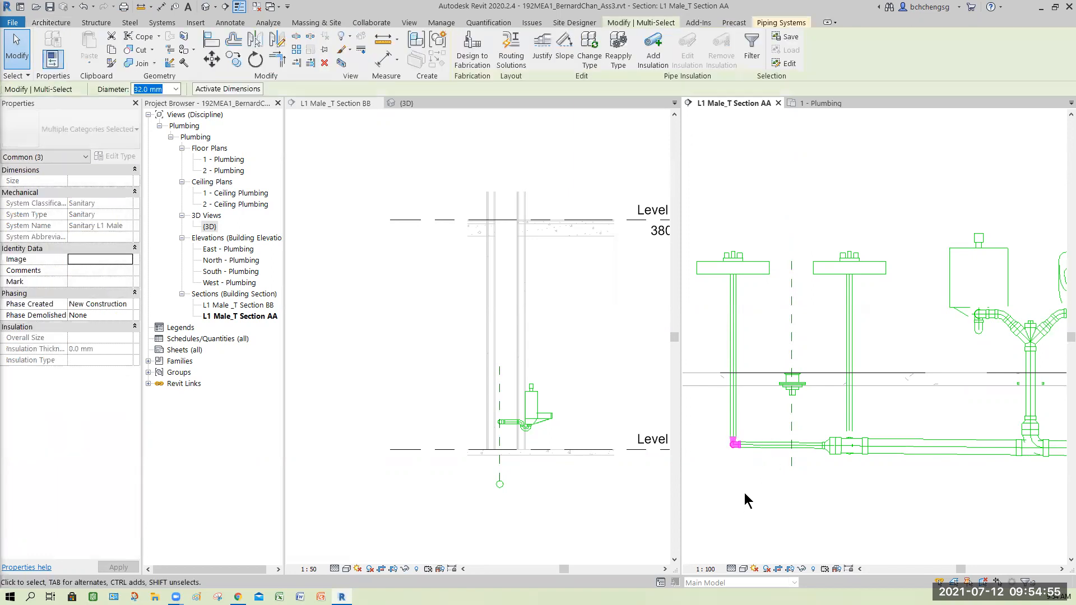
key("Delete")
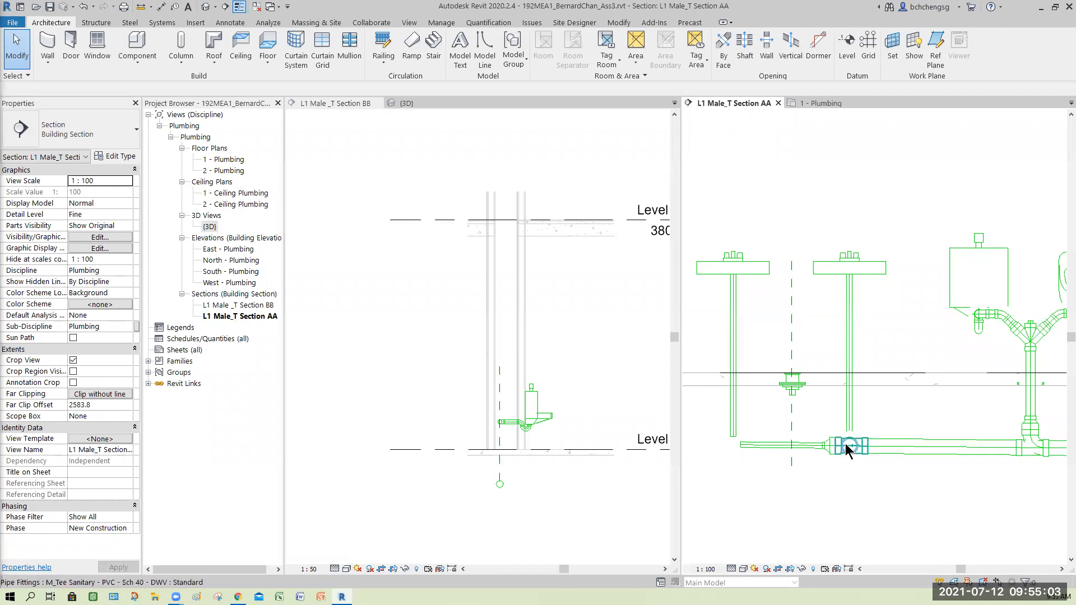
scroll(852, 483, "up", 5)
left_click_drag(793, 425, 936, 283)
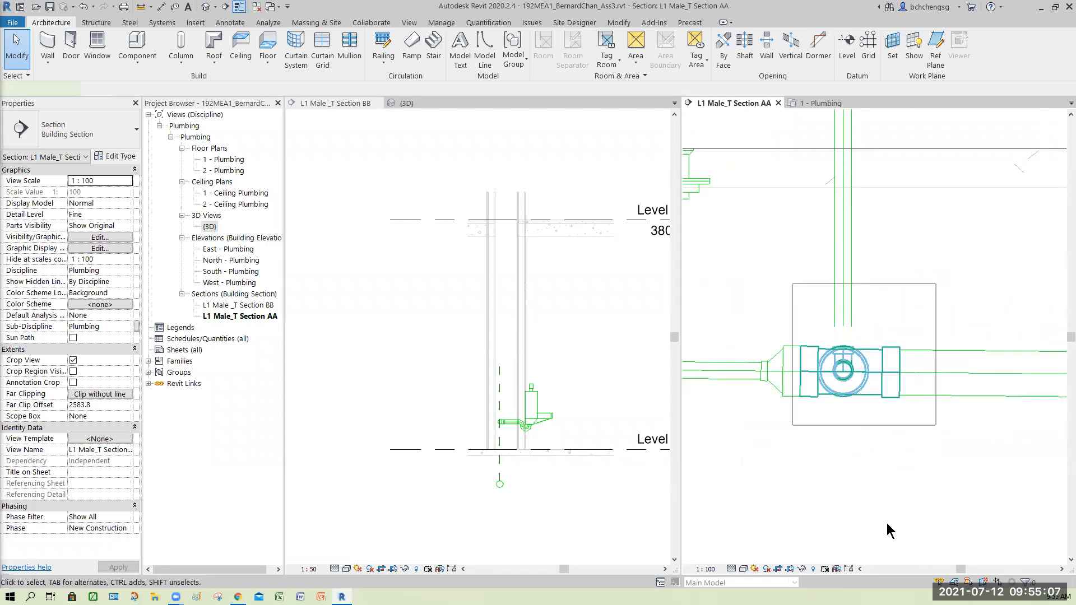
key("Delete")
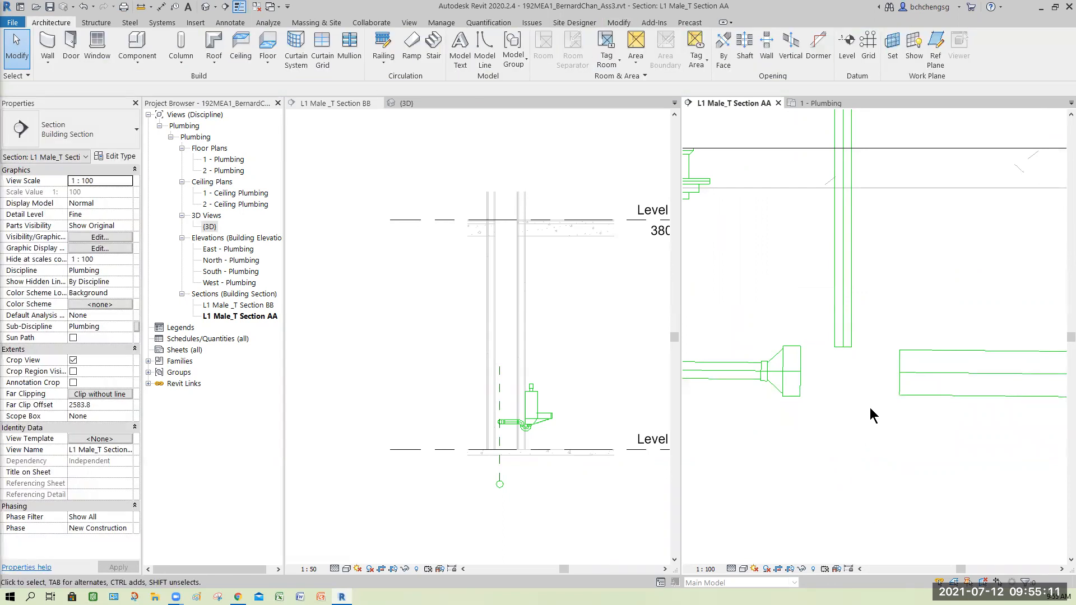
Step: Extend the sloped 100 mm drainage pipe across the gap to join the open end of the reducer
left_click(923, 370)
mouse_move(899, 435)
middle_mouse_down()
mouse_move(919, 448)
mouse_move(882, 434)
middle_mouse_up()
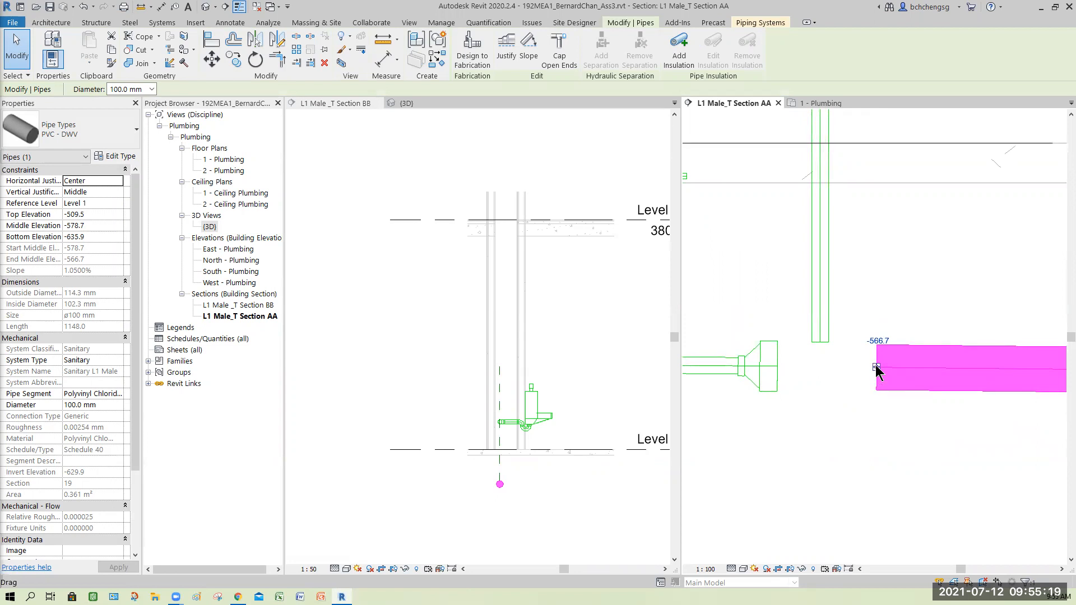
left_click_drag(877, 367, 780, 361)
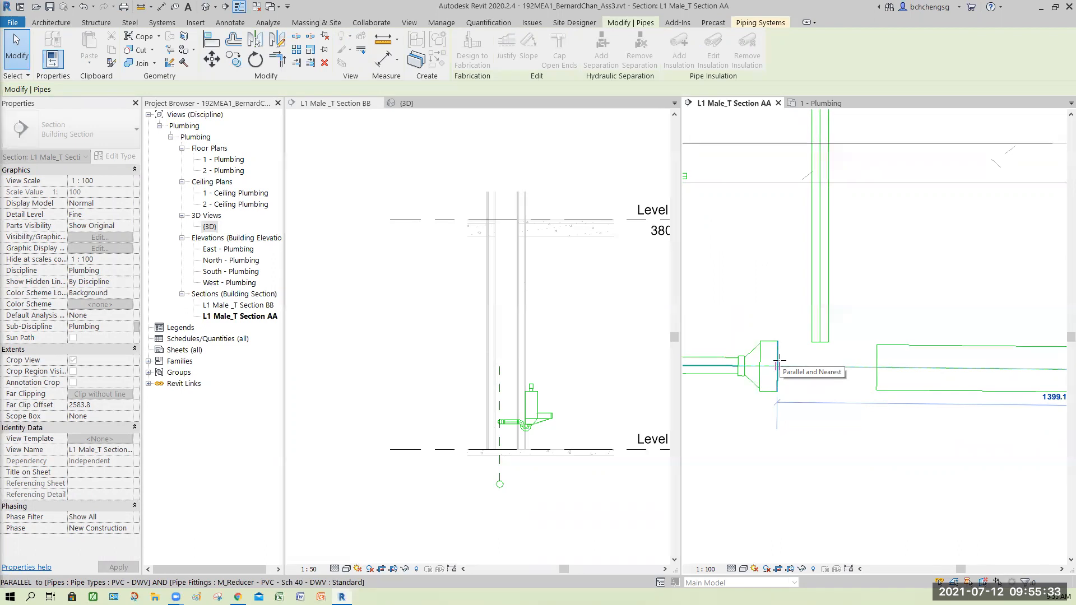
left_click_drag(779, 362, 779, 362)
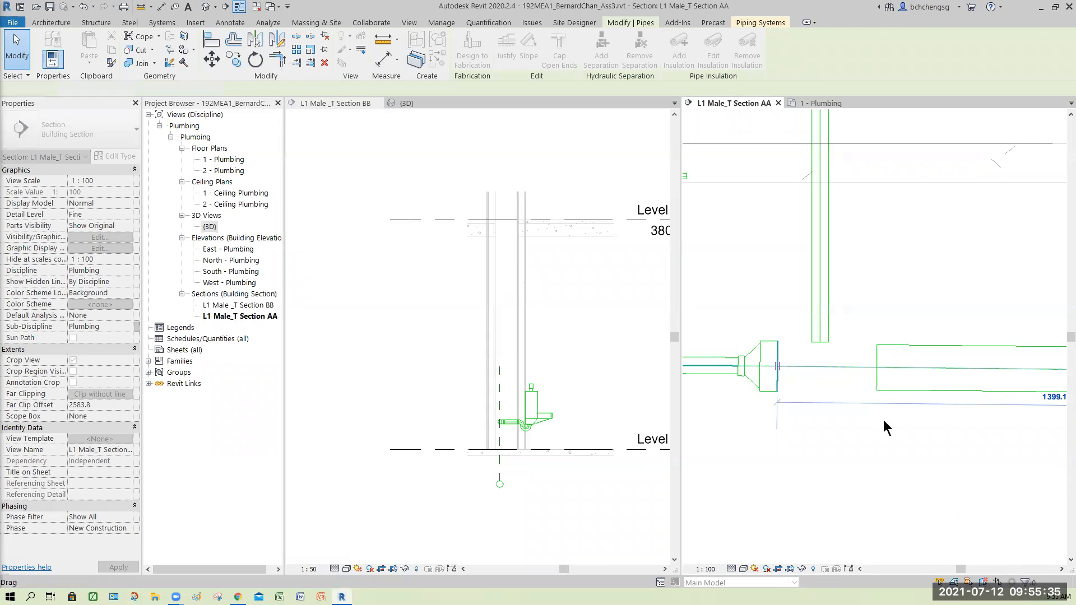
middle_click_drag(935, 436, 824, 429)
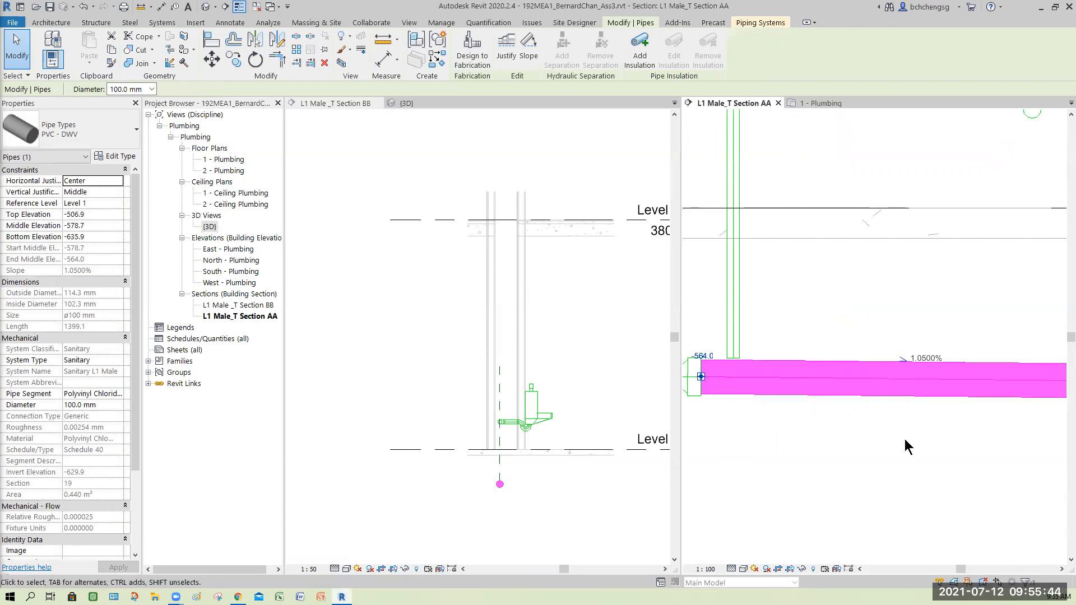
left_click(864, 435)
Step: Shorten the vertical drain pipes under both lavatories to about 520 mm so they end above the floor slab
middle_click_drag(822, 418, 956, 430)
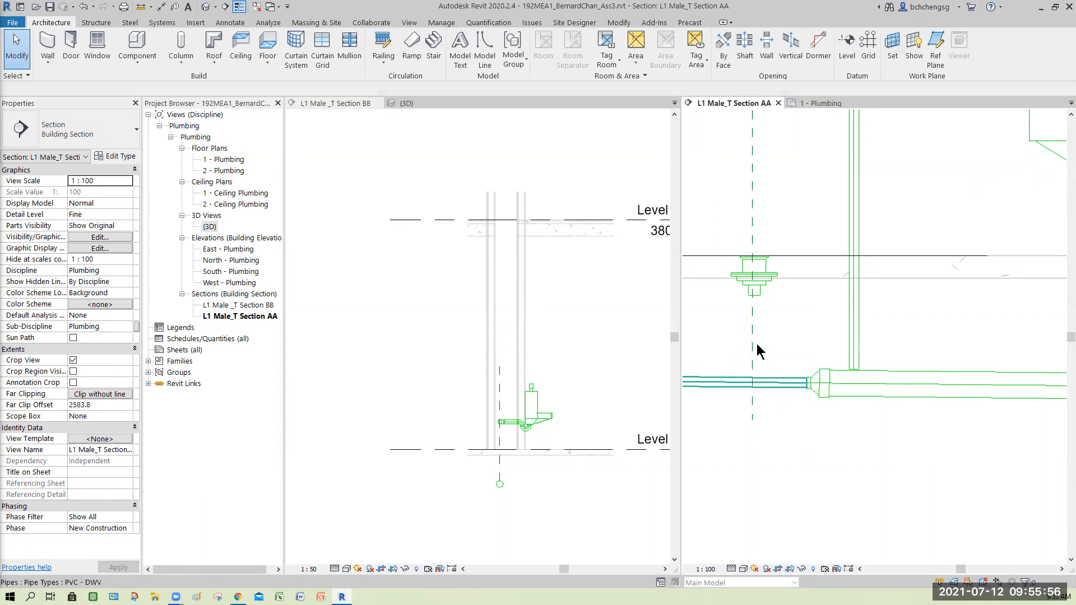
middle_click_drag(791, 437, 813, 489)
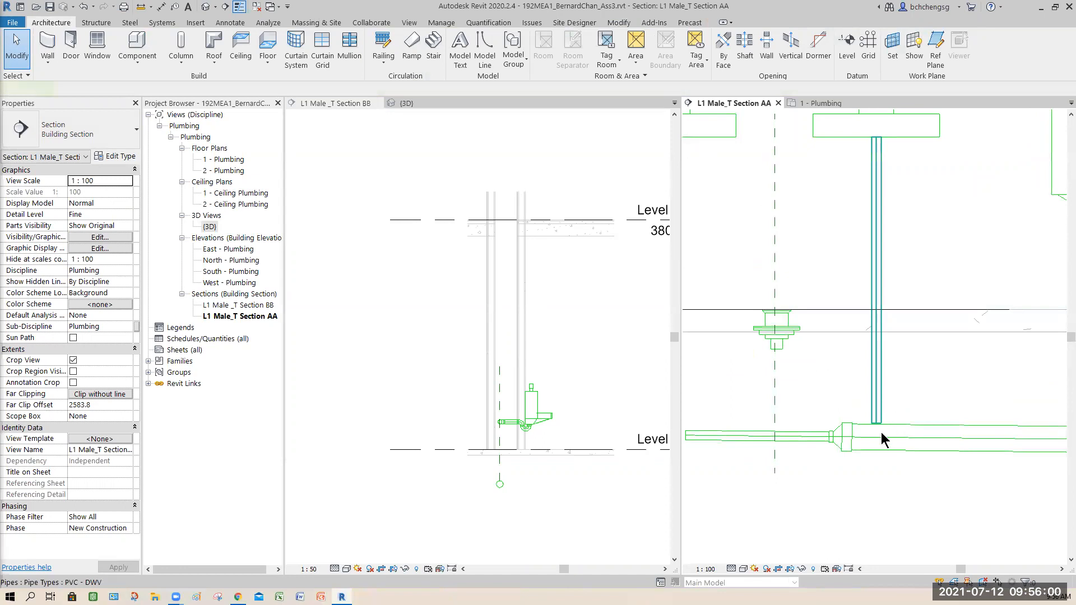
left_click(880, 430)
left_click_drag(877, 424, 880, 255)
scroll(880, 377, "down", 1)
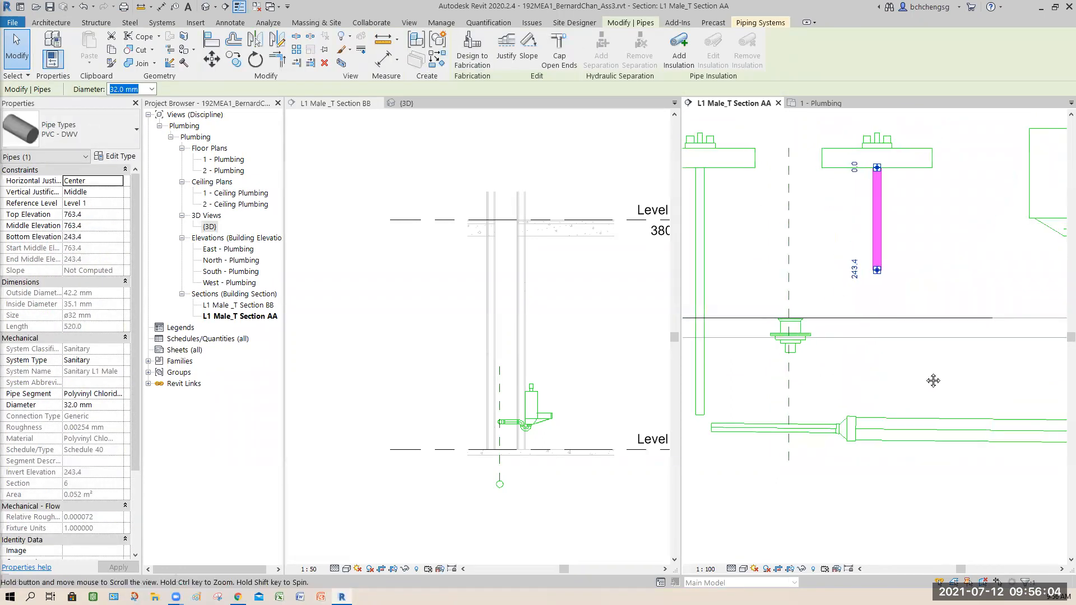
middle_click_drag(929, 381, 992, 377)
left_click(765, 387)
left_click_drag(763, 412, 764, 268)
left_click(927, 369)
scroll(928, 362, "down", 1)
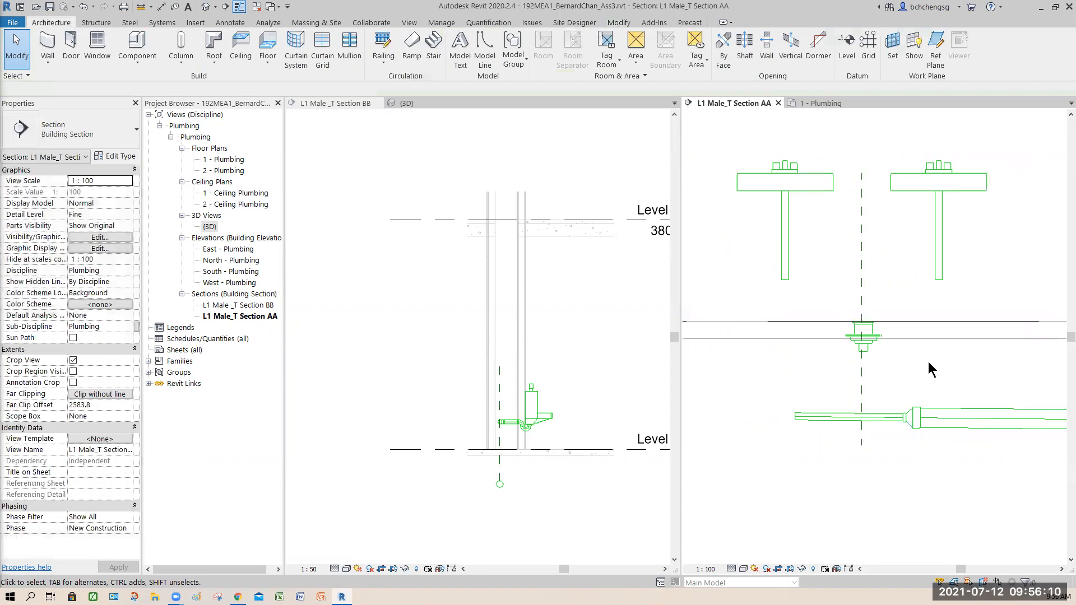
Step: Check the properties and diameter of the two shortened lavatory drop pipes, including the available pipe sizes
middle_click_drag(928, 363, 885, 382)
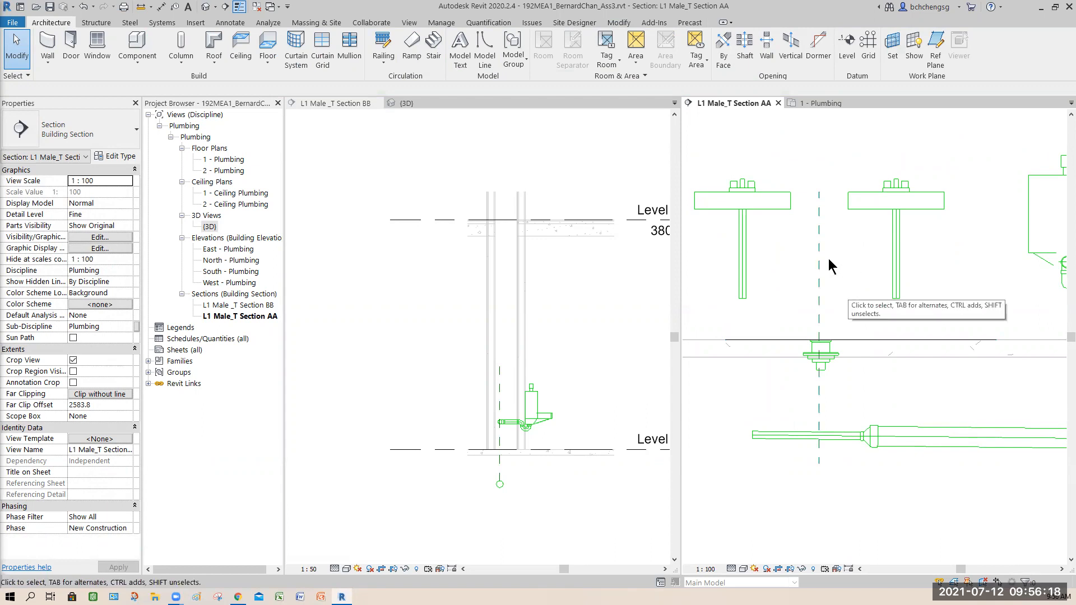
left_click(744, 249)
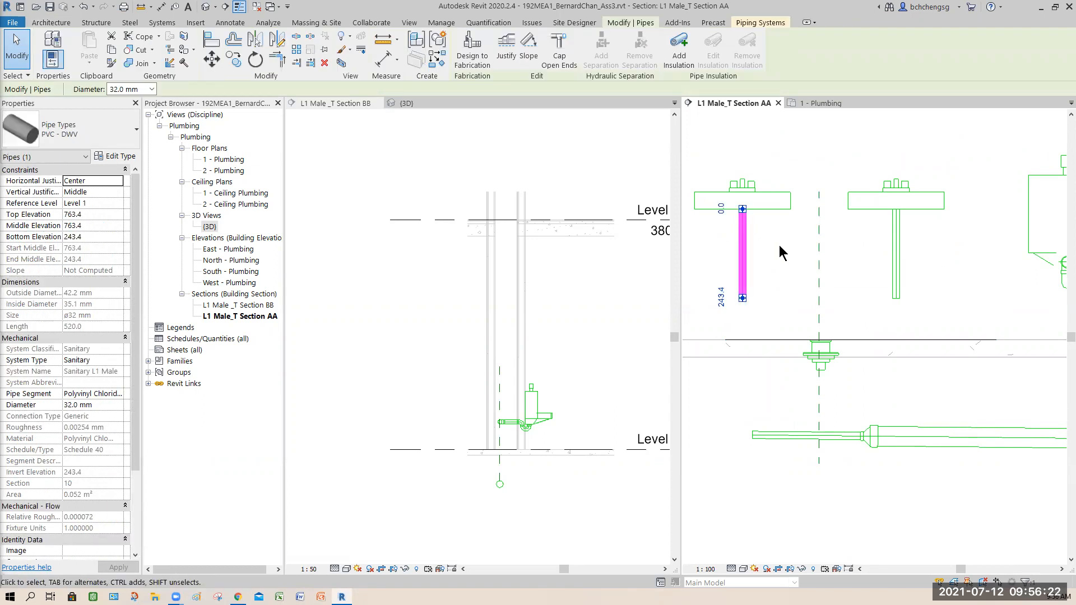
left_click(857, 306)
left_click(896, 291)
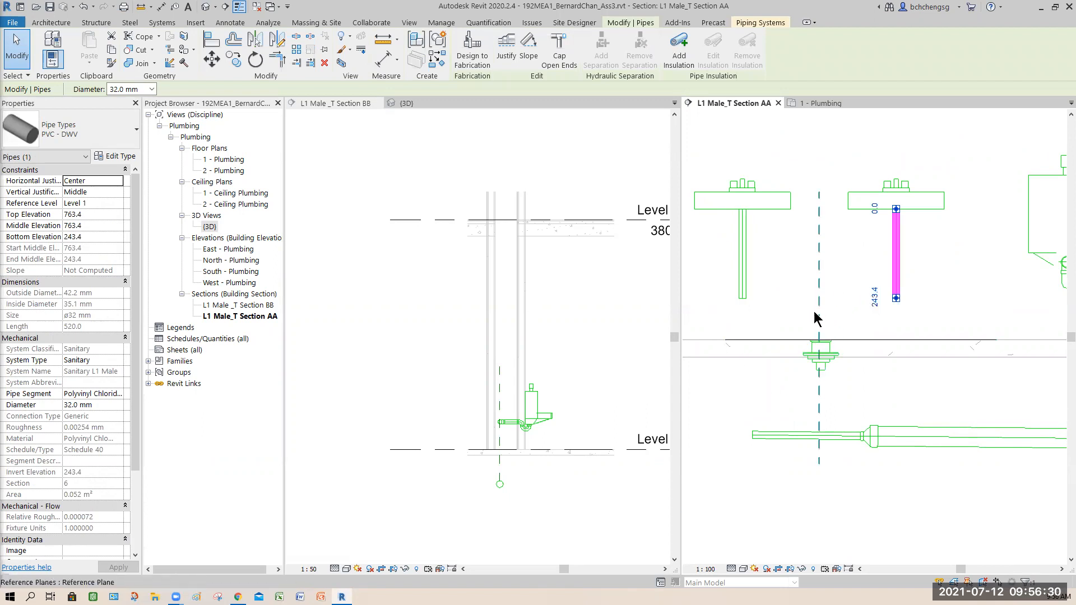
left_click(152, 89)
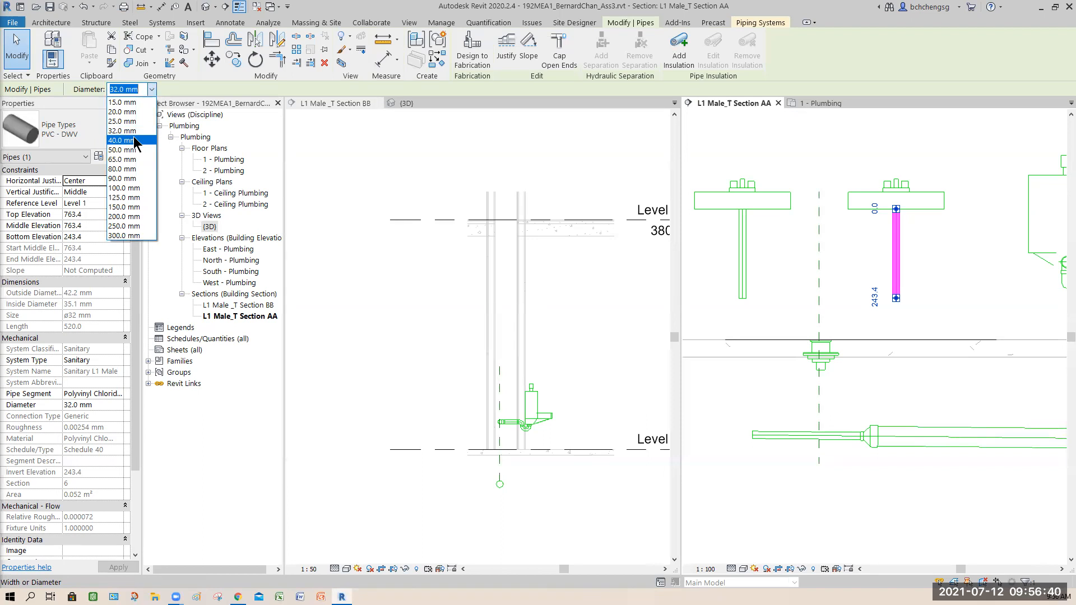
left_click(465, 129)
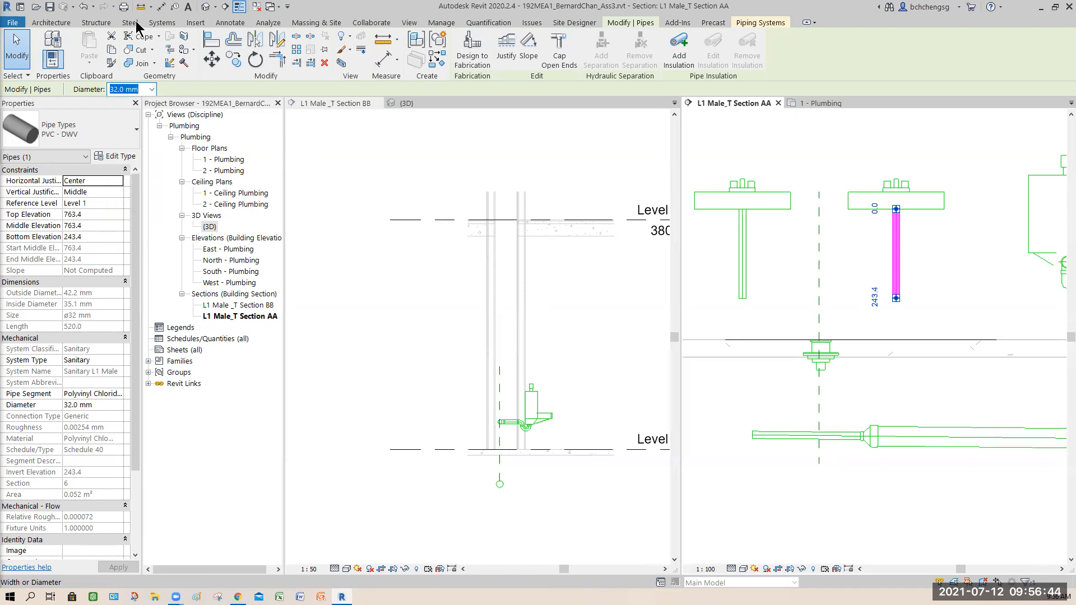
Step: Try to draw a 40 mm vertical pipe about 1084 mm long in Section AA, along the reference plane down to the sloped pipe's centreline
left_click(162, 23)
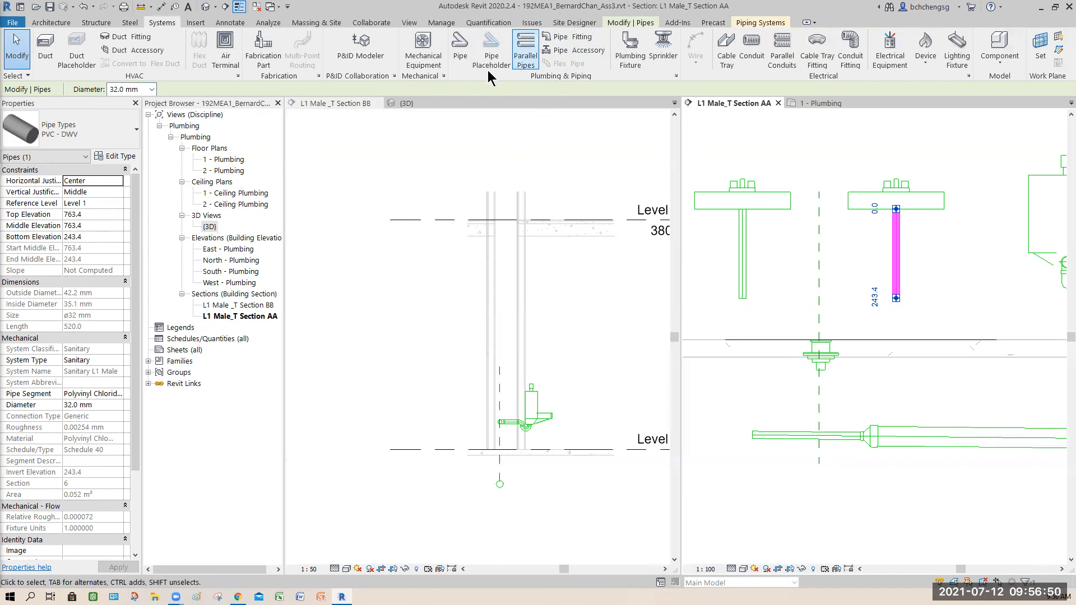
left_click(459, 46)
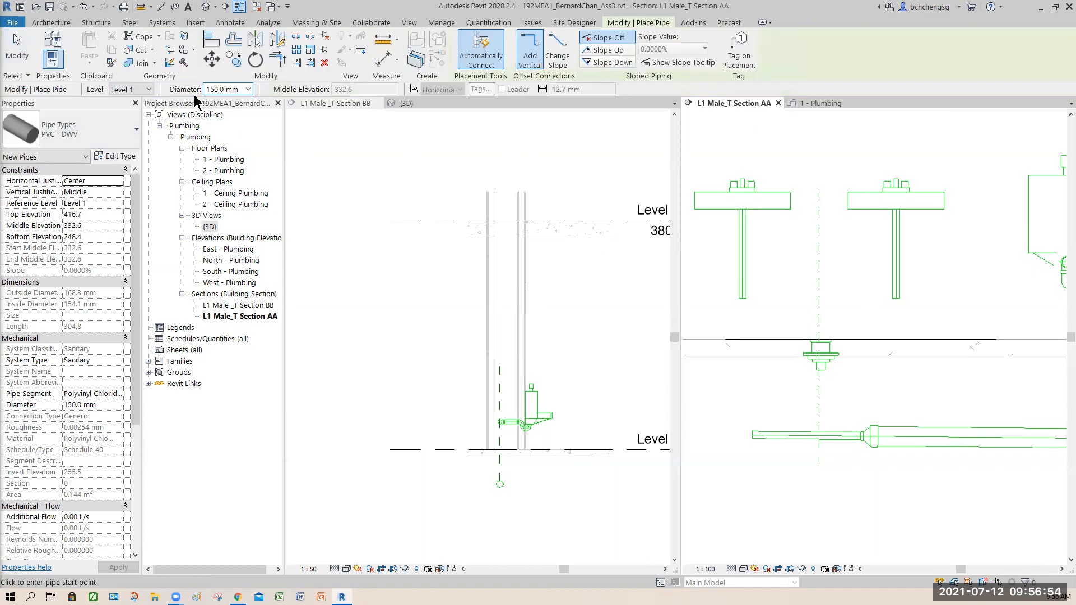
left_click(246, 90)
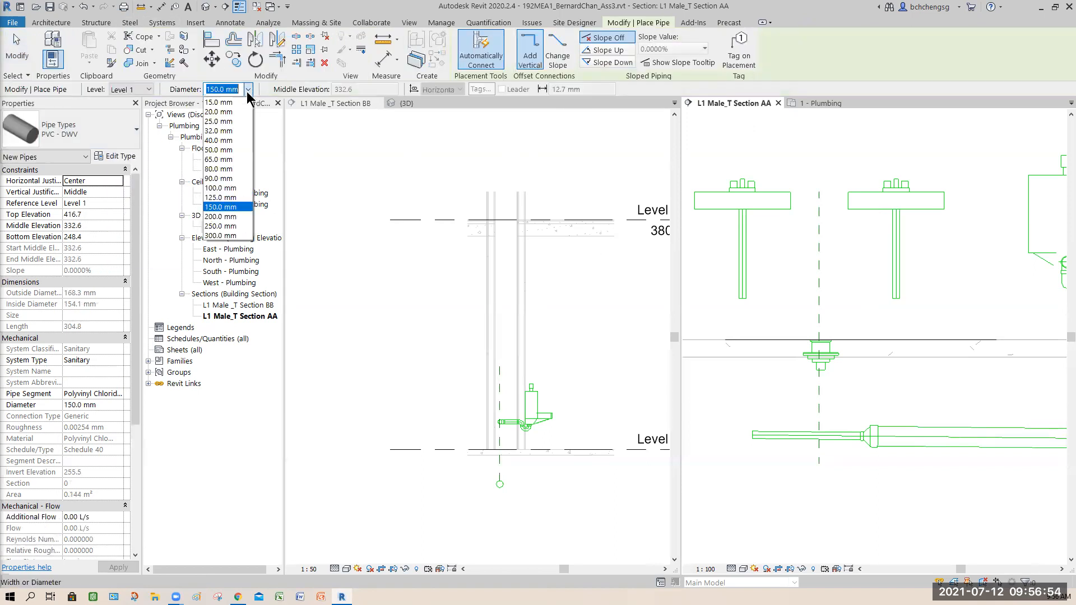
left_click(230, 141)
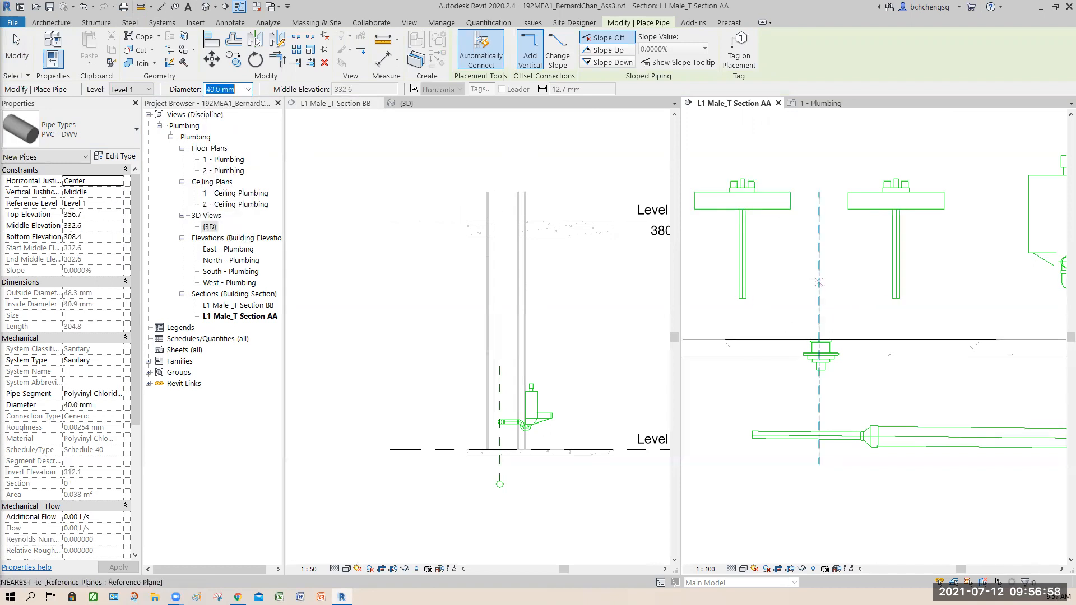
left_click(819, 251)
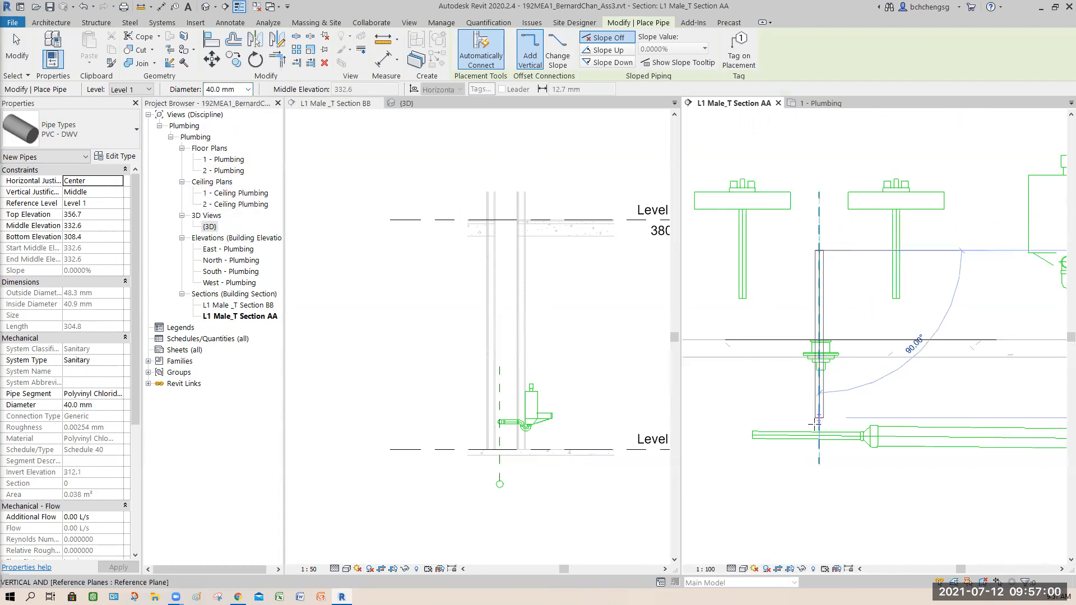
scroll(817, 439, "up", 4)
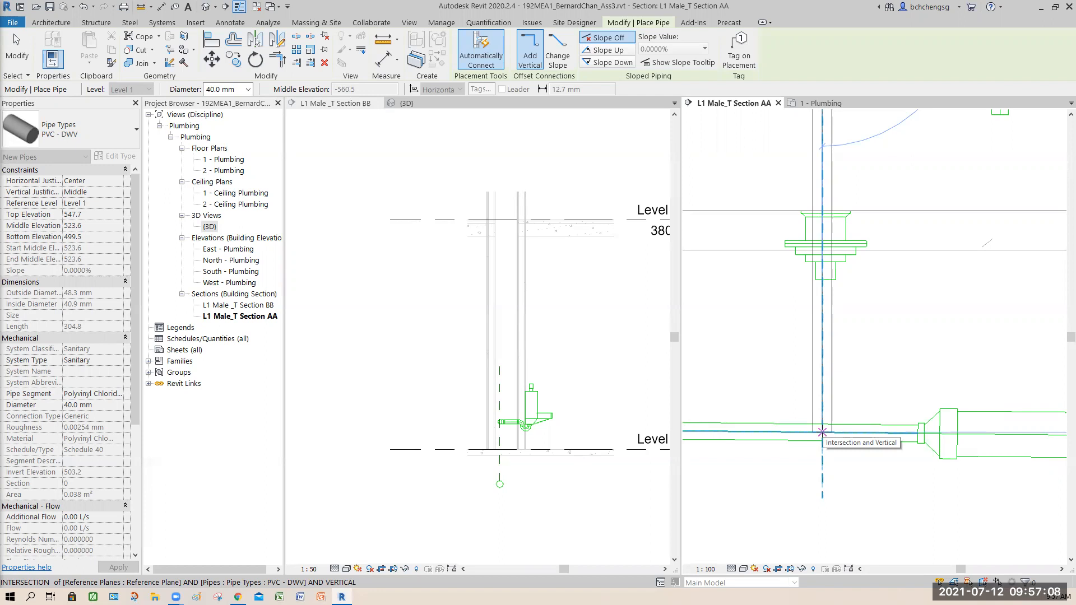
left_click(822, 432)
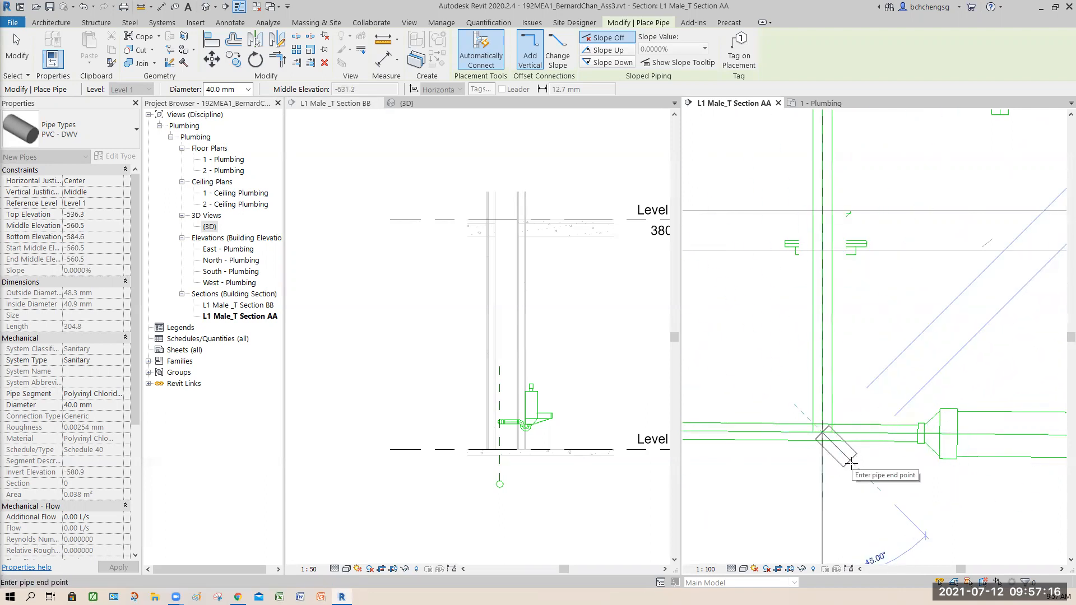
key("Escape")
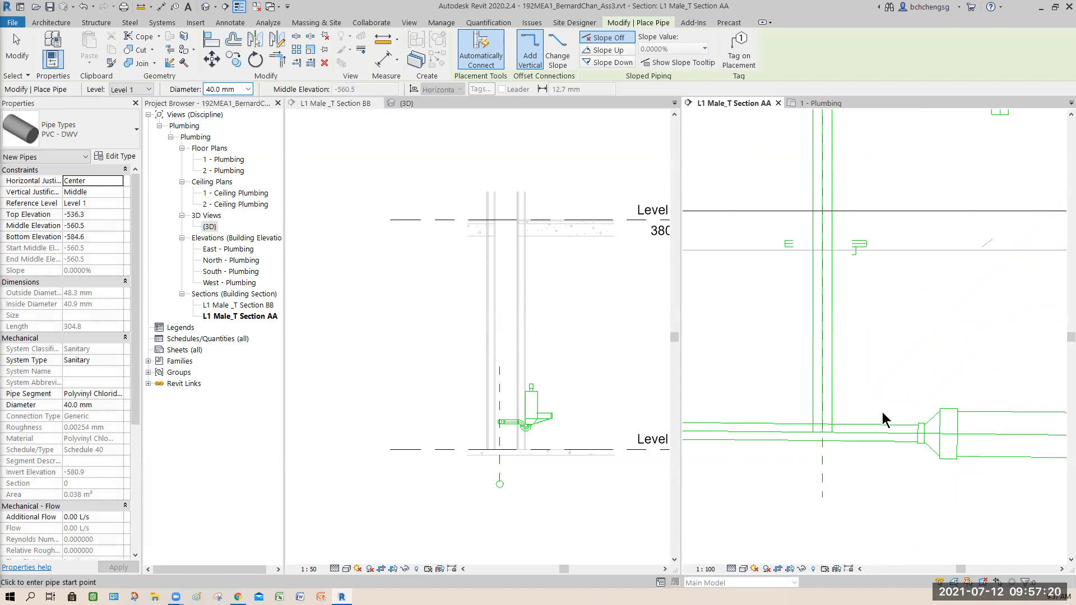
key("Escape")
Step: Delete the vertical pipe drawn along the reference plane between the two lavatories
left_click(822, 432)
left_click_drag(823, 433, 823, 434)
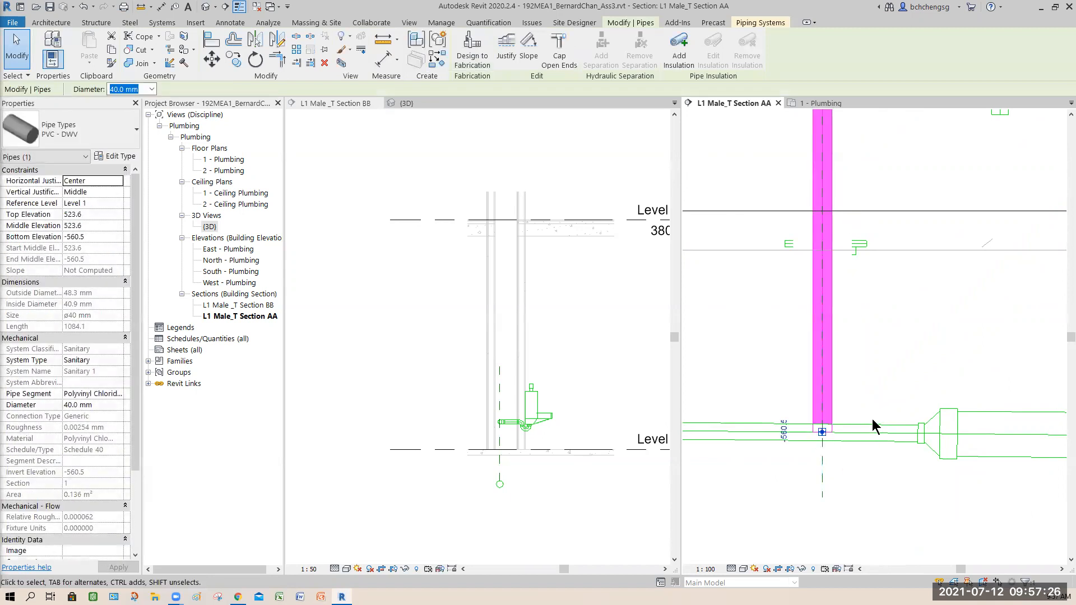
left_click(882, 375)
left_click(873, 362)
key("Delete")
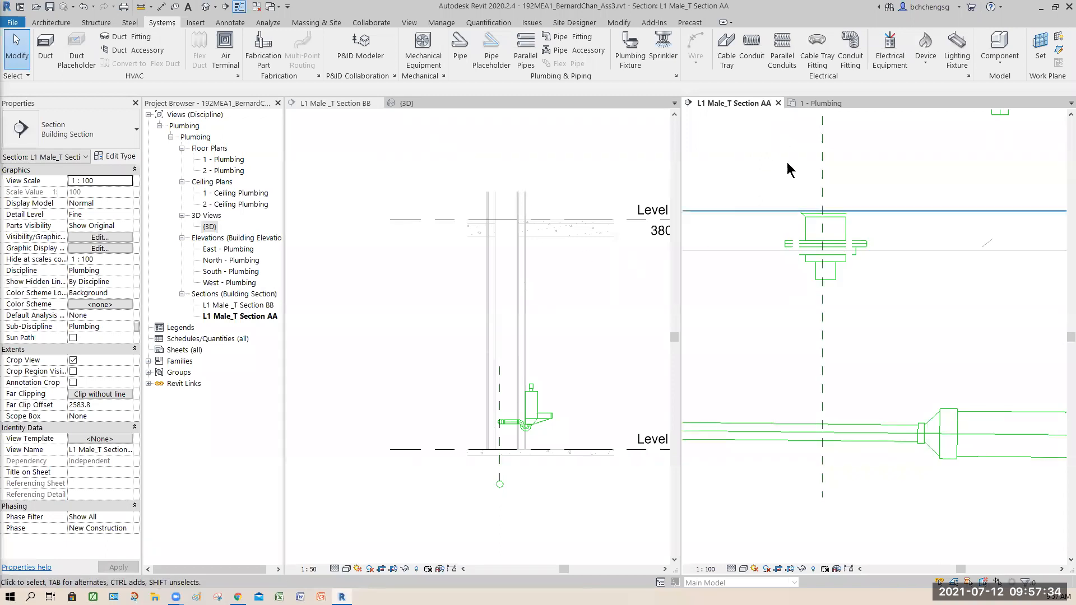
Step: Align the Section BB line with the reference plane between the two lavatories in the 1 - Plumbing floor plan
left_click(824, 103)
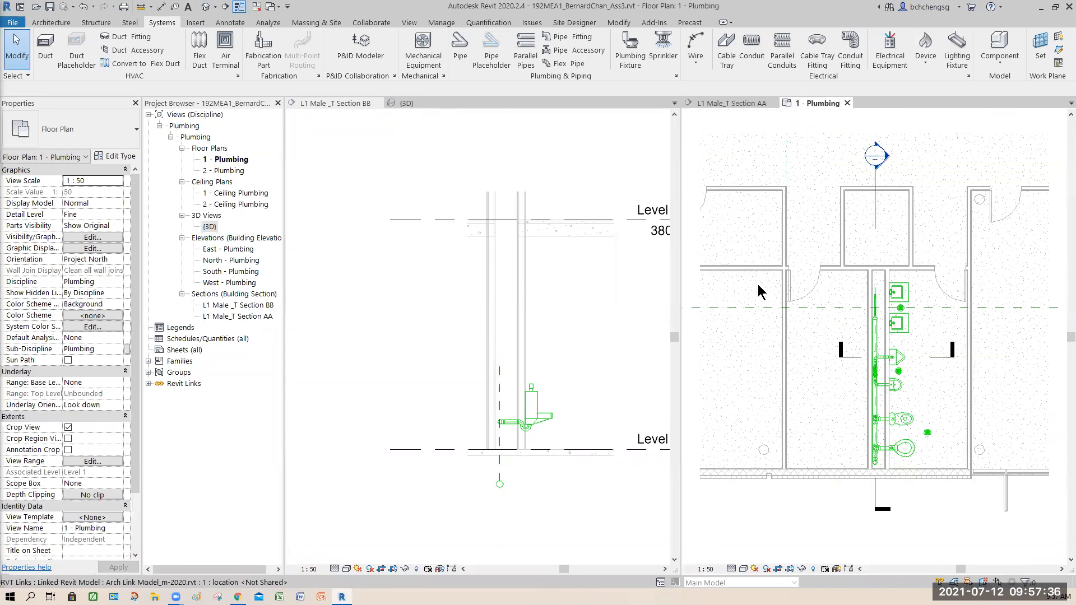
scroll(928, 392, "up", 1)
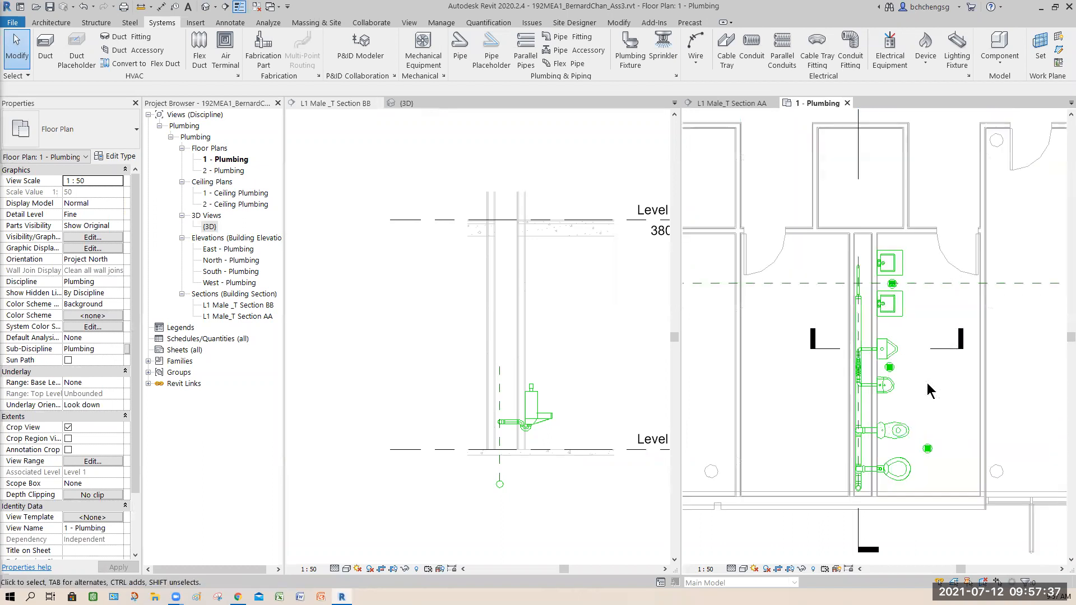
scroll(928, 392, "up", 1)
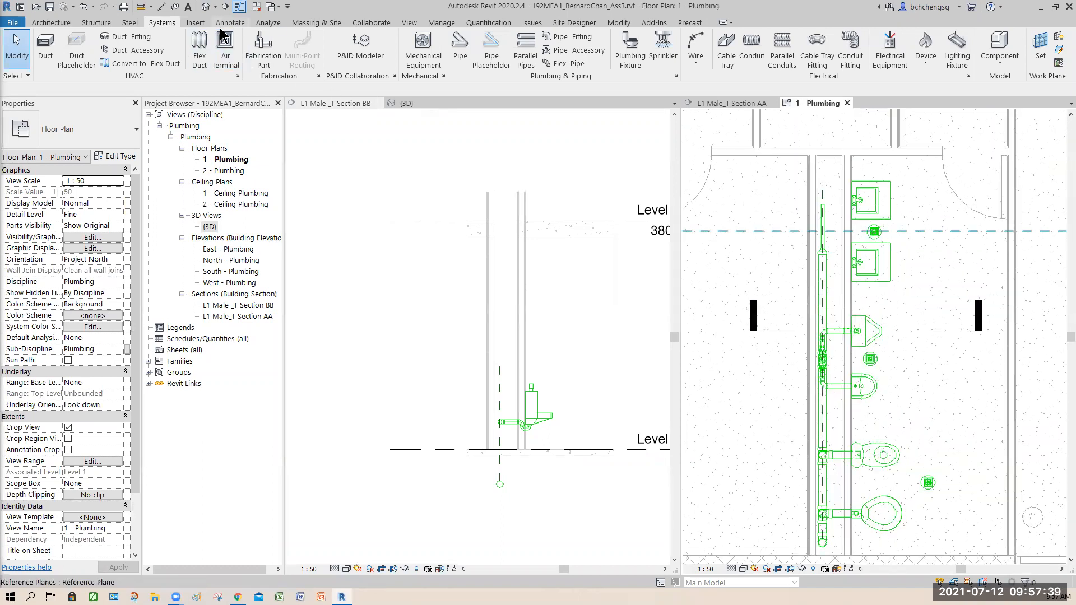
key("a")
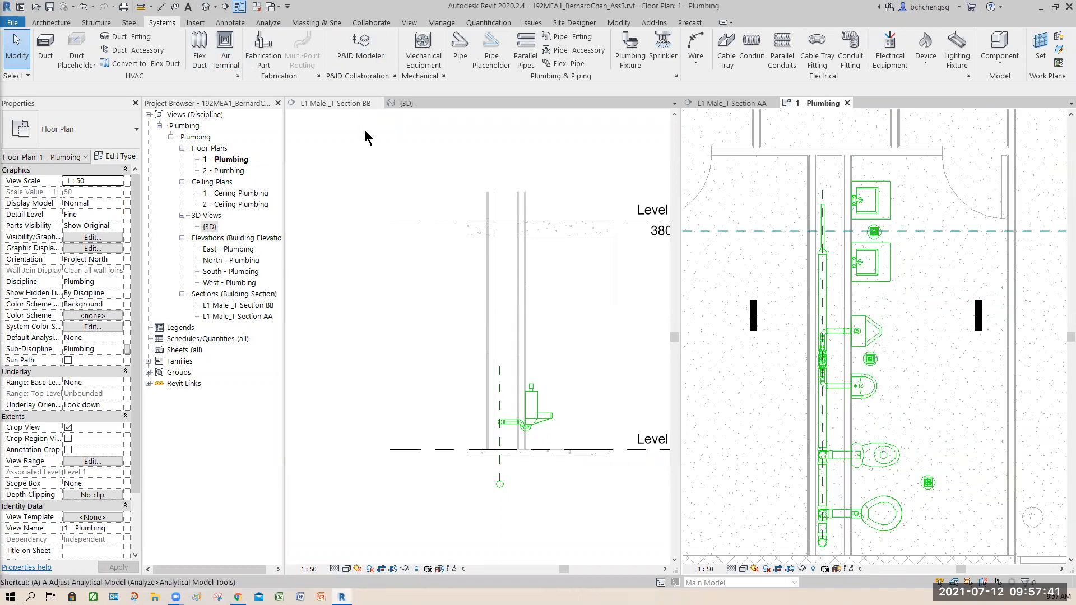
key("l")
left_click(786, 234)
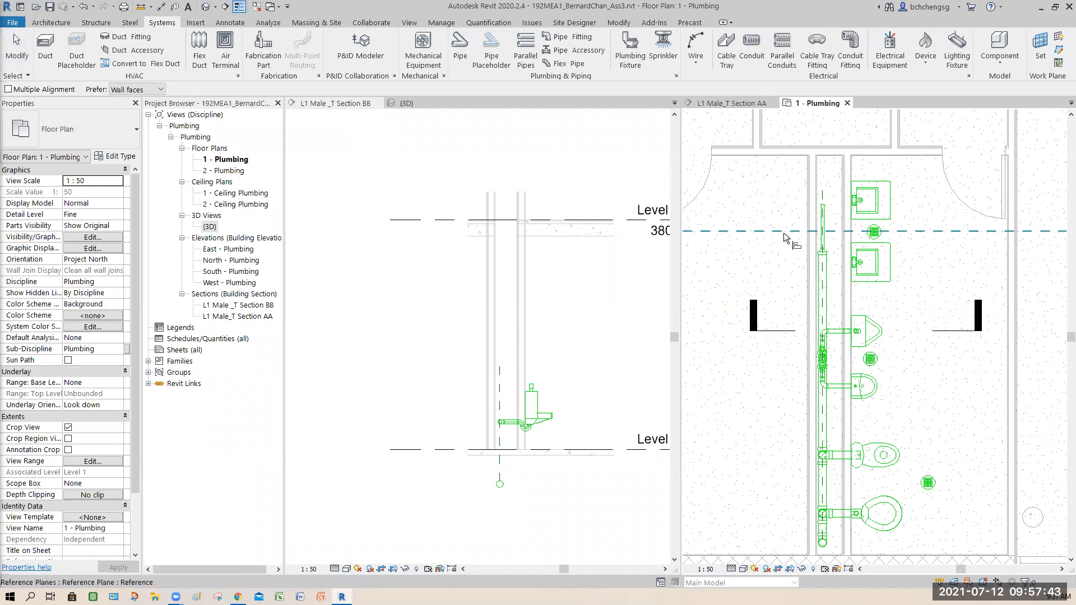
left_click(777, 330)
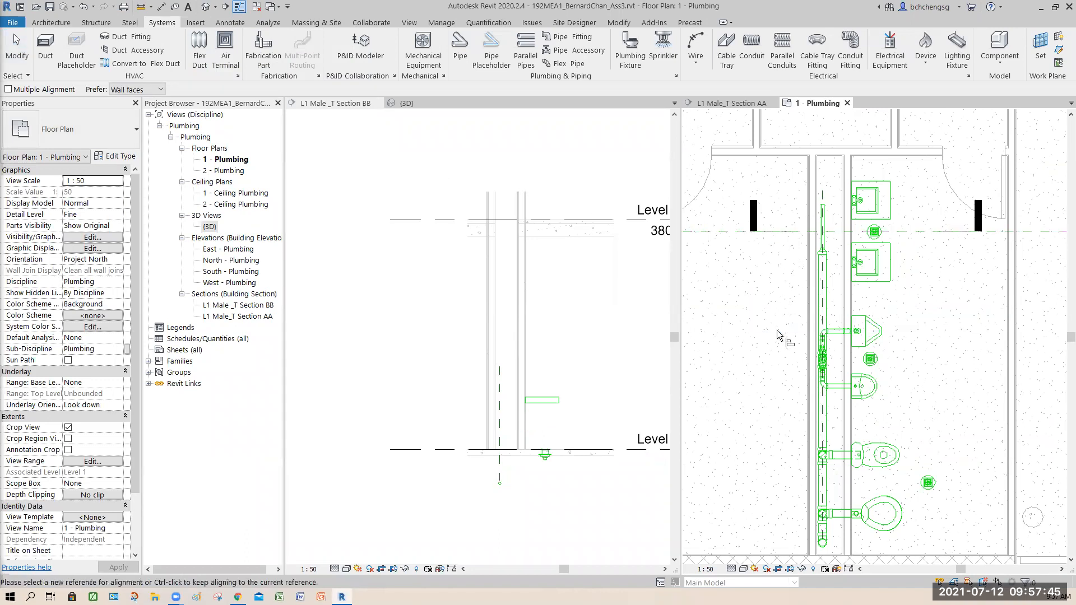
left_click(726, 102)
left_click(18, 51)
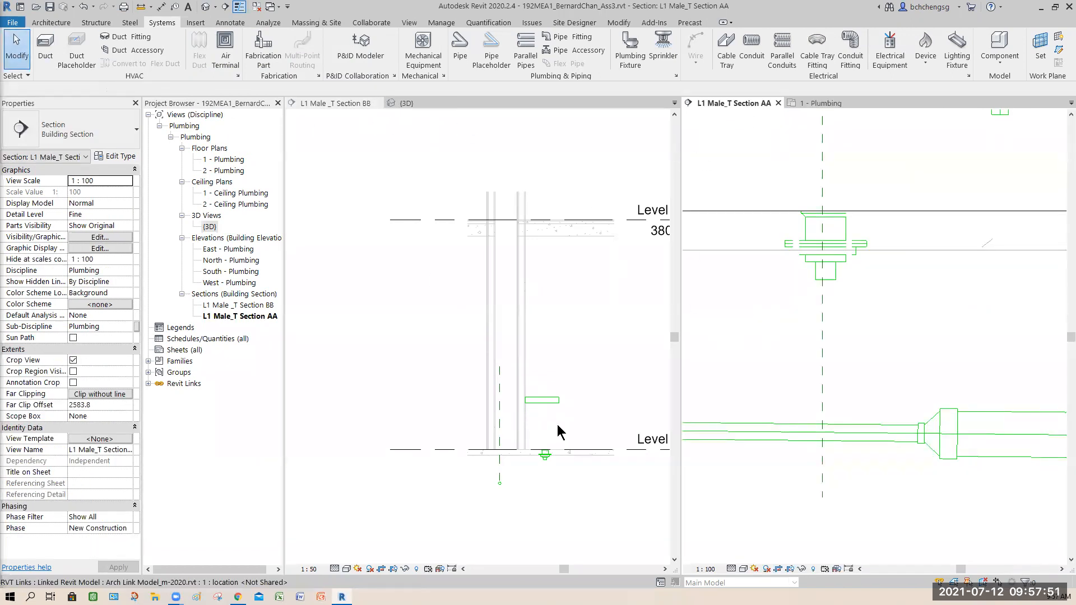
left_click(537, 487)
scroll(536, 427, "up", 2)
middle_click_drag(538, 426, 473, 348)
scroll(473, 348, "up", 2)
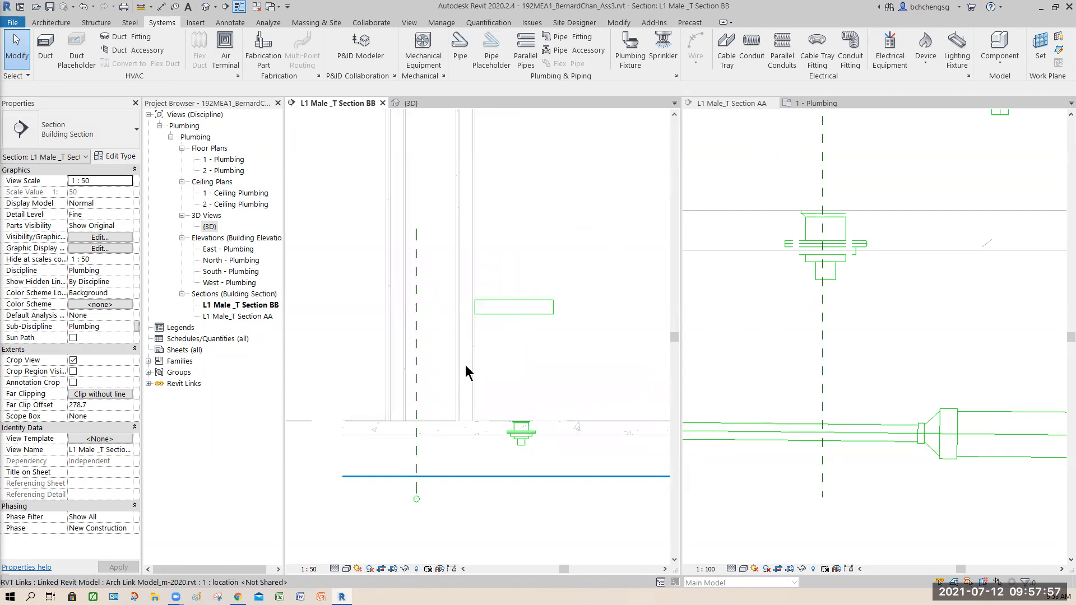
Step: Set the diameter of the short sloped pipe upstream of the reducer in Section AA to 40 mm
left_click(854, 436)
left_click(856, 439)
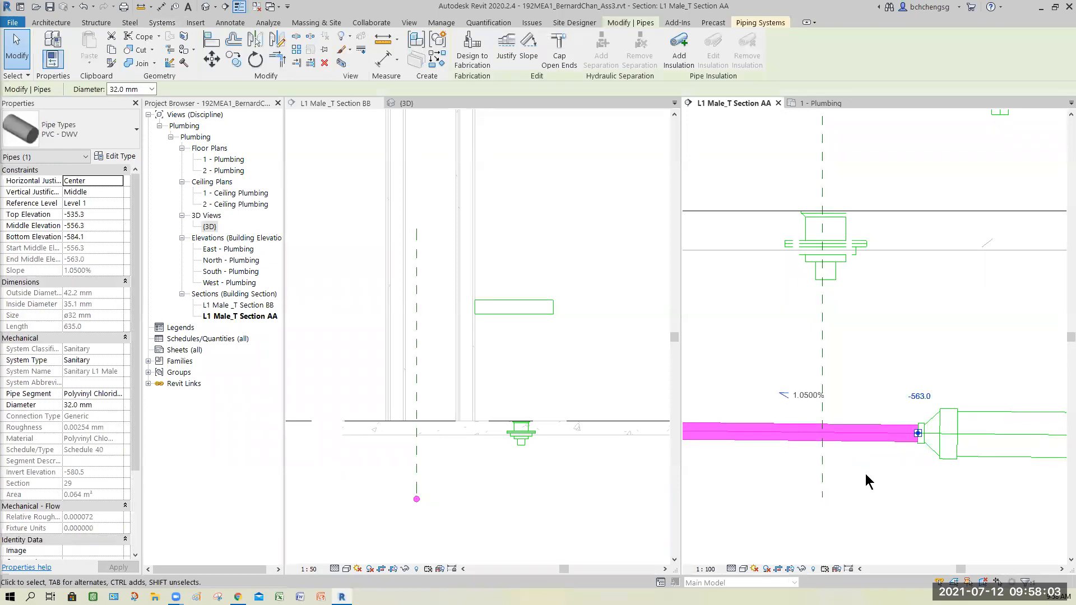
left_click(151, 89)
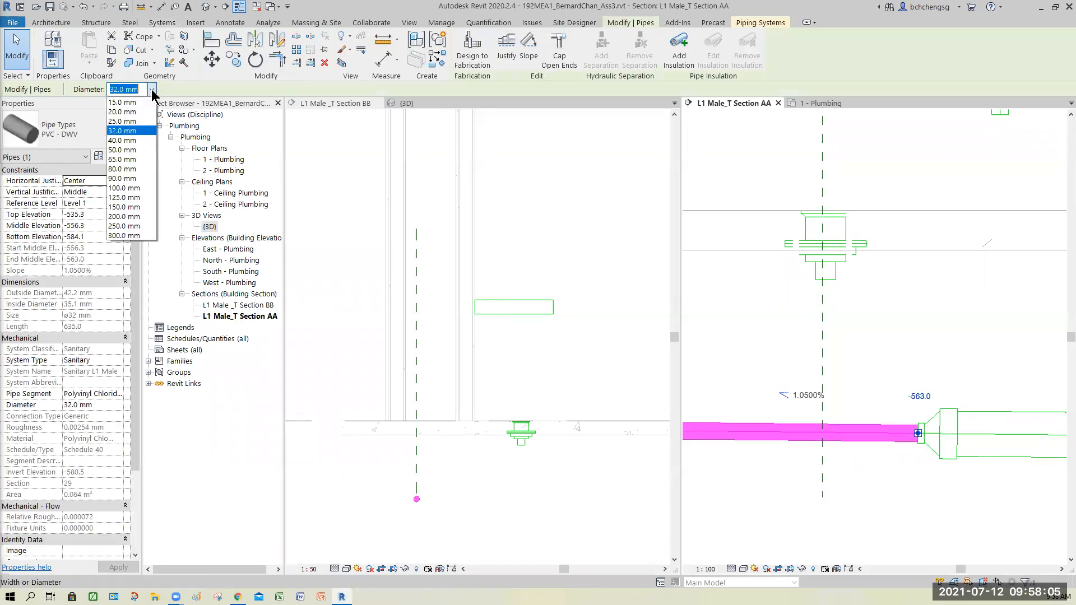
left_click(132, 140)
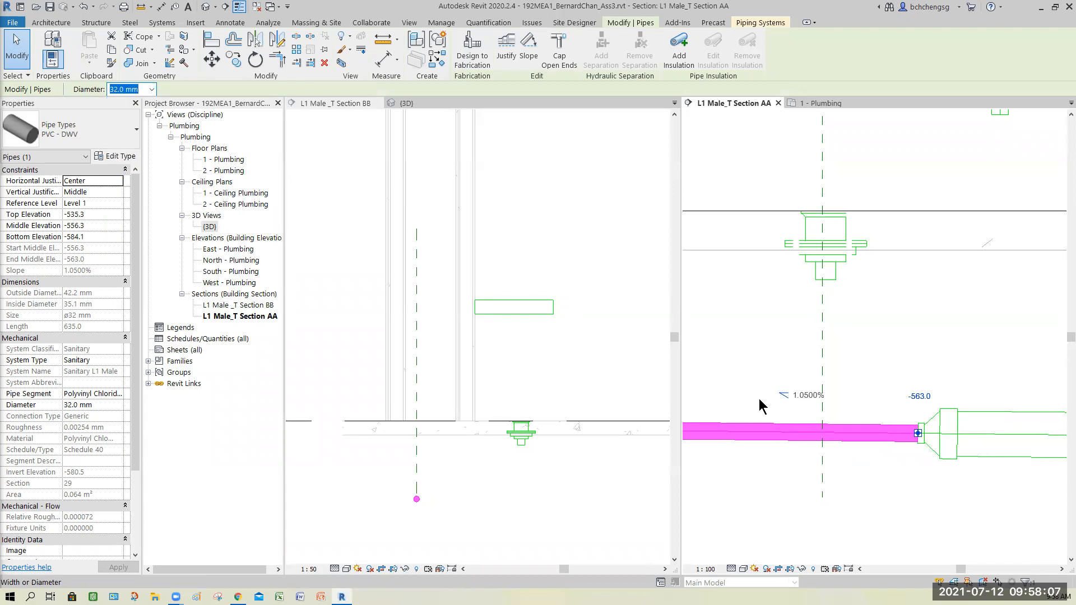
left_click(885, 343)
Step: Draw a 40 mm vertical pipe in Section BB along the reference plane, from about 1140 mm above Level 1 down to the sloped pipe
scroll(884, 338, "down", 2)
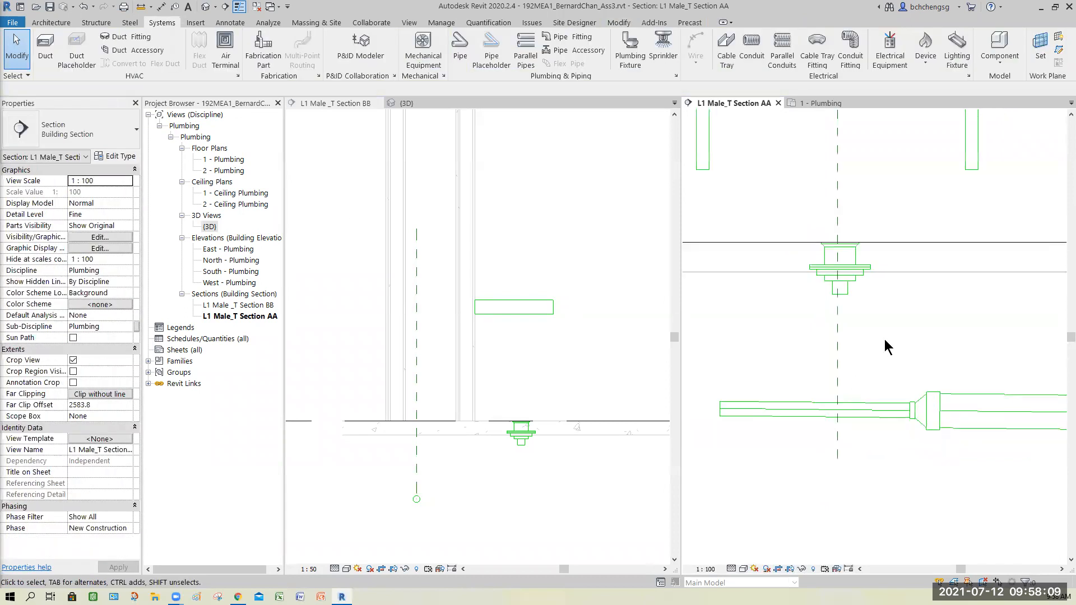
middle_click_drag(885, 338, 884, 355)
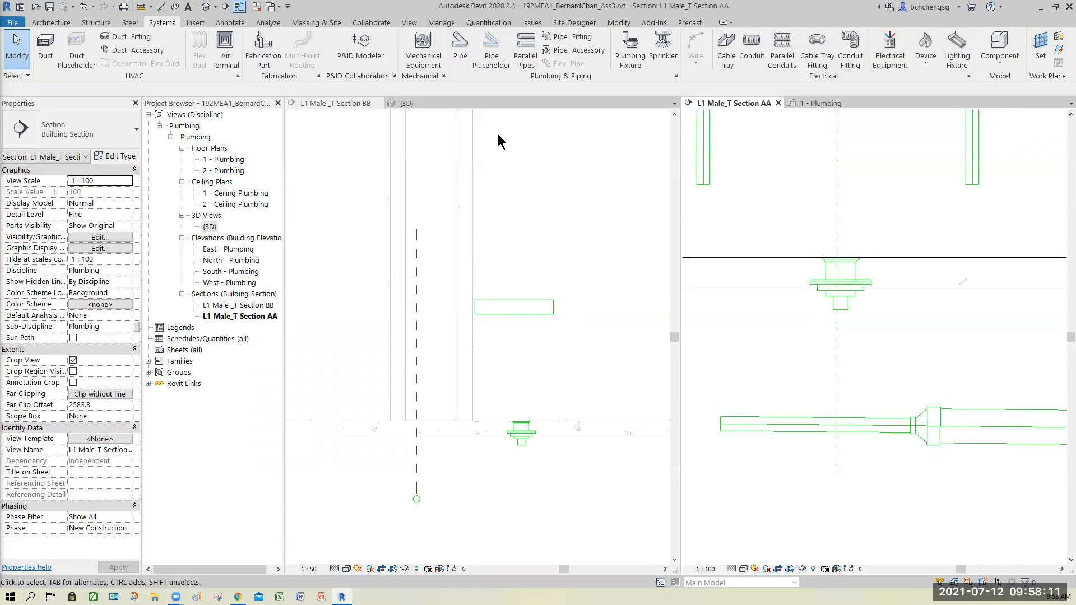
left_click(461, 56)
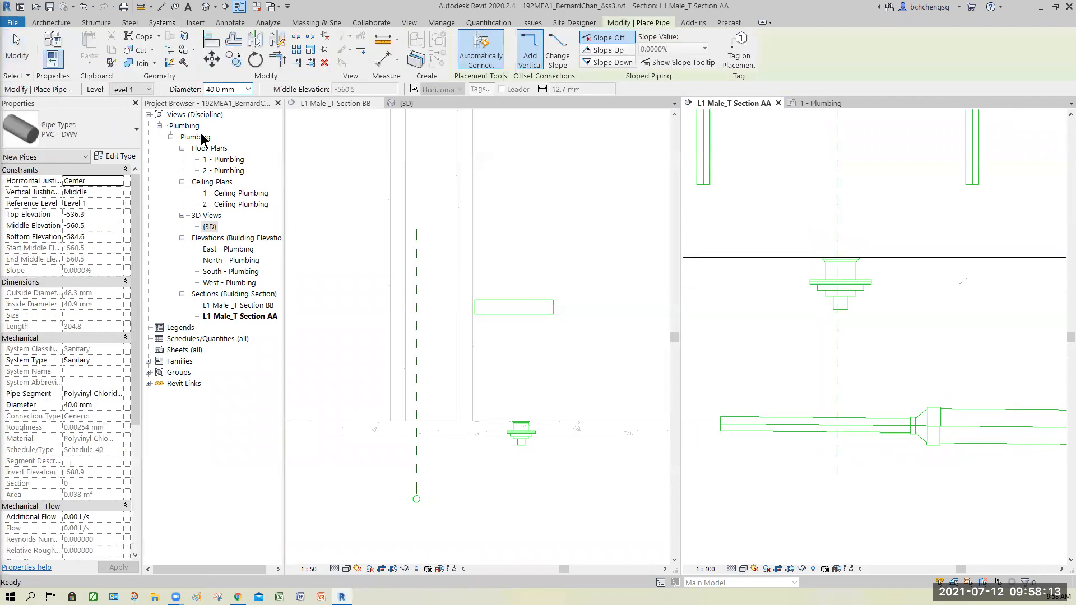
left_click(350, 103)
left_click(416, 261)
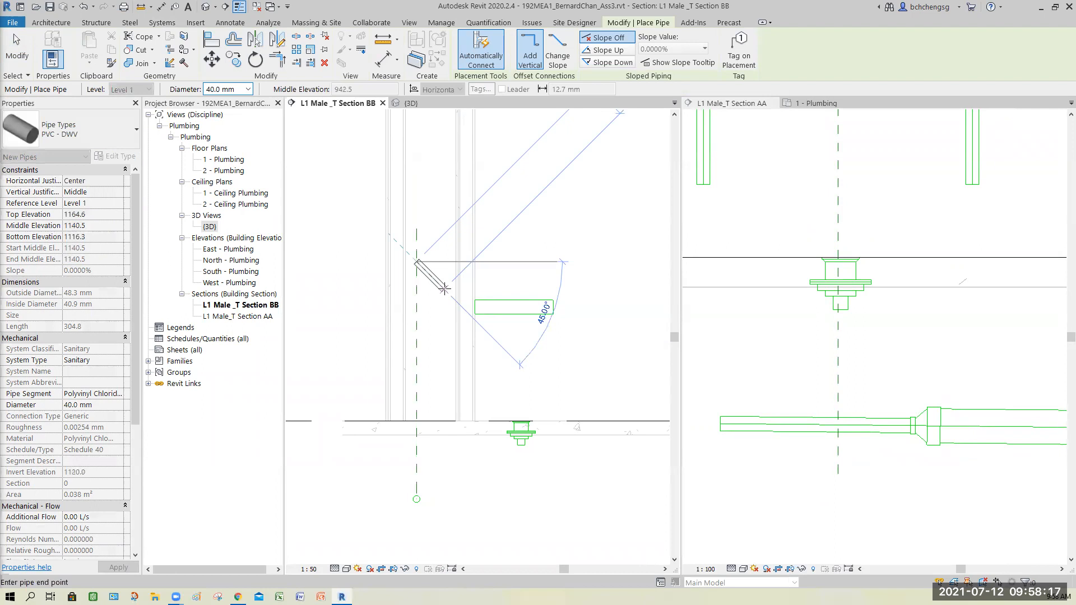
scroll(418, 414, "down", 1)
middle_click_drag(431, 439, 425, 324)
scroll(409, 378, "up", 4)
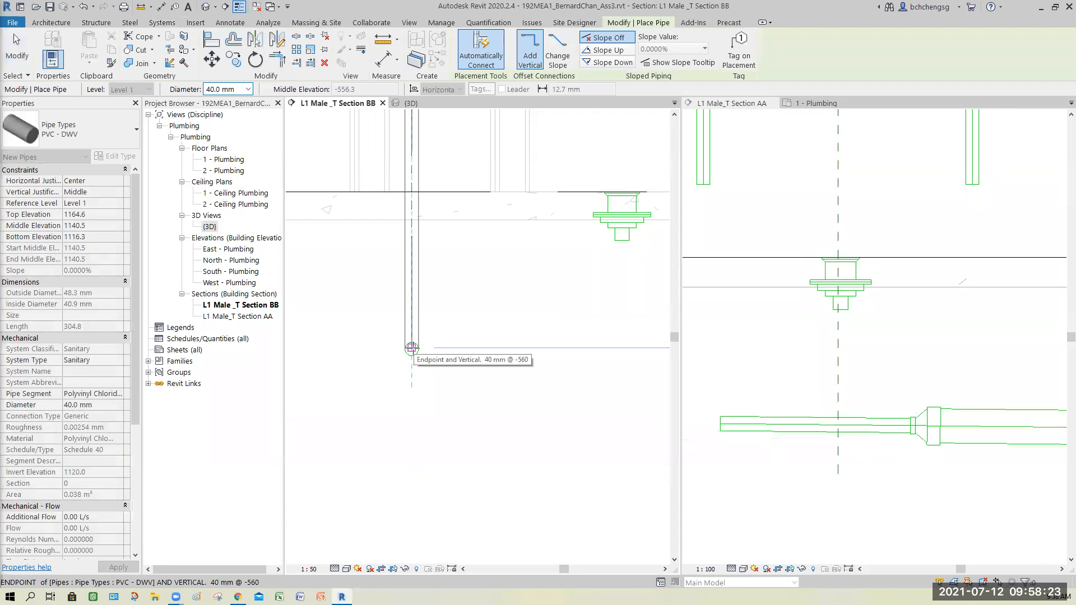
left_click(412, 348)
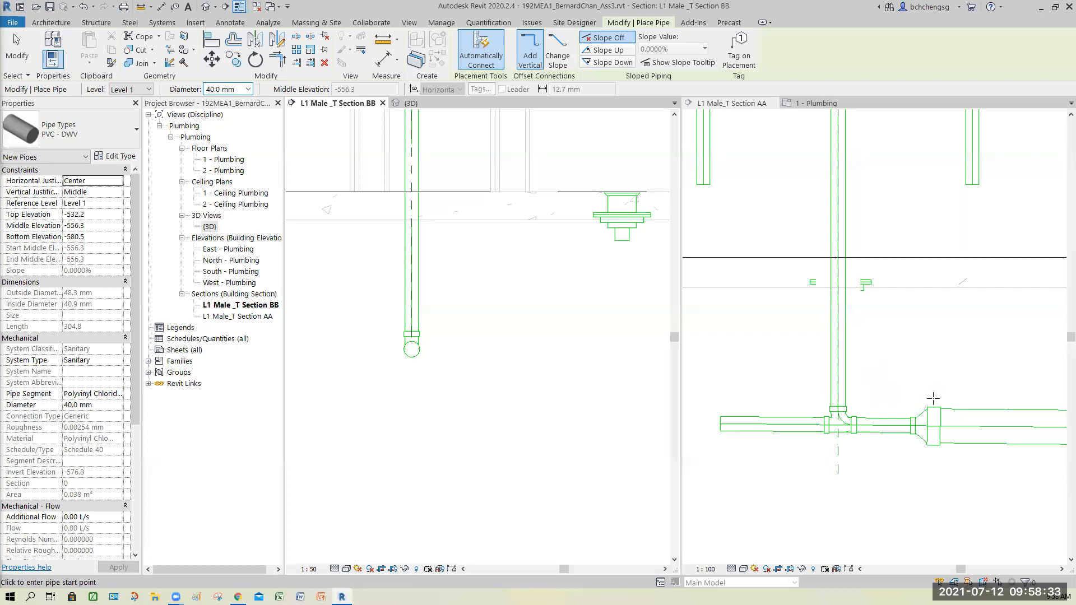
key("Escape")
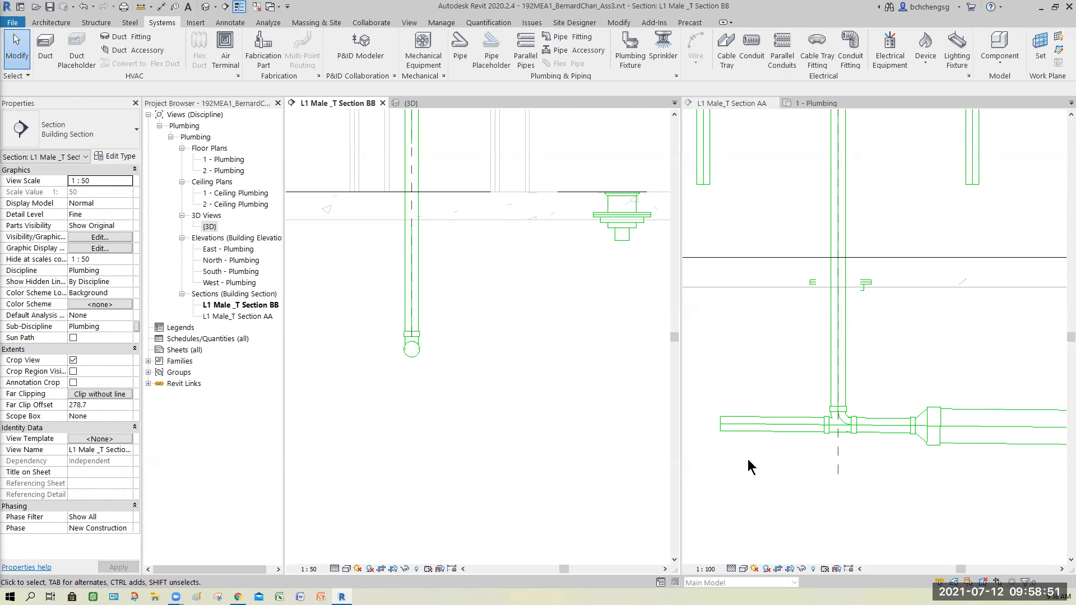
Step: Delete the leftover sloped pipe piece in Section AA on the tee's open side, away from the reducer
left_click(743, 426)
left_click(741, 429)
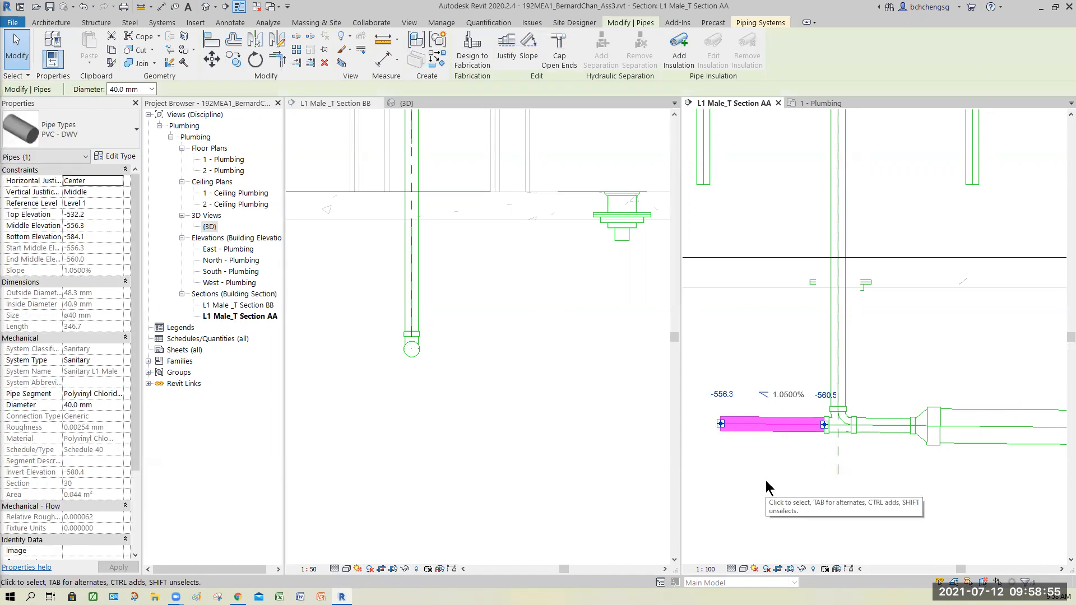
key("Delete")
Step: Convert the sanitary tee at the base of the shared vertical pipe into an elbow by removing its unused branch
scroll(874, 445, "up", 3)
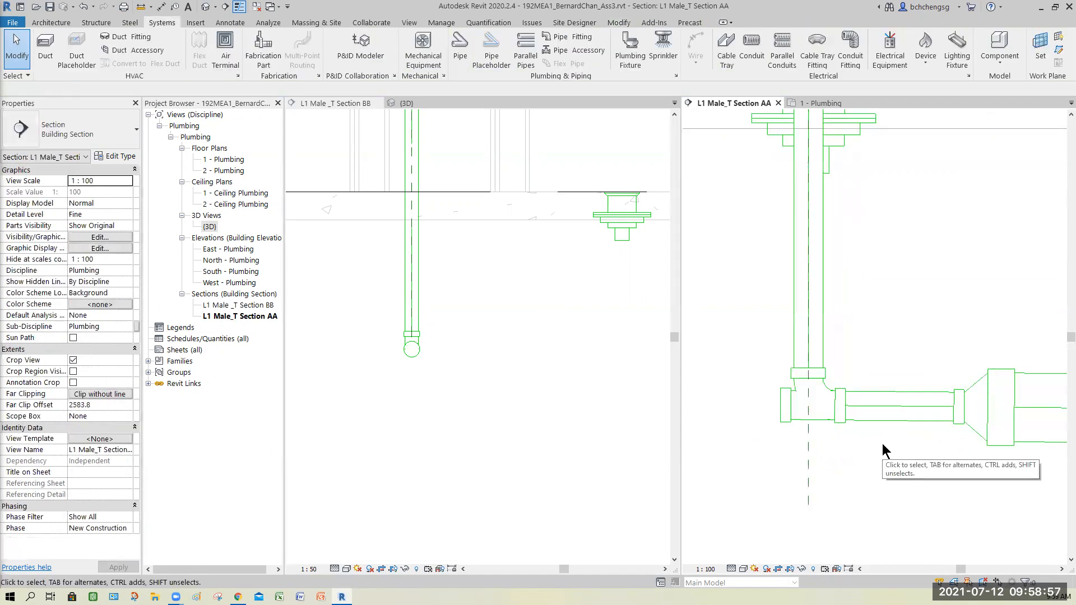
left_click(777, 416)
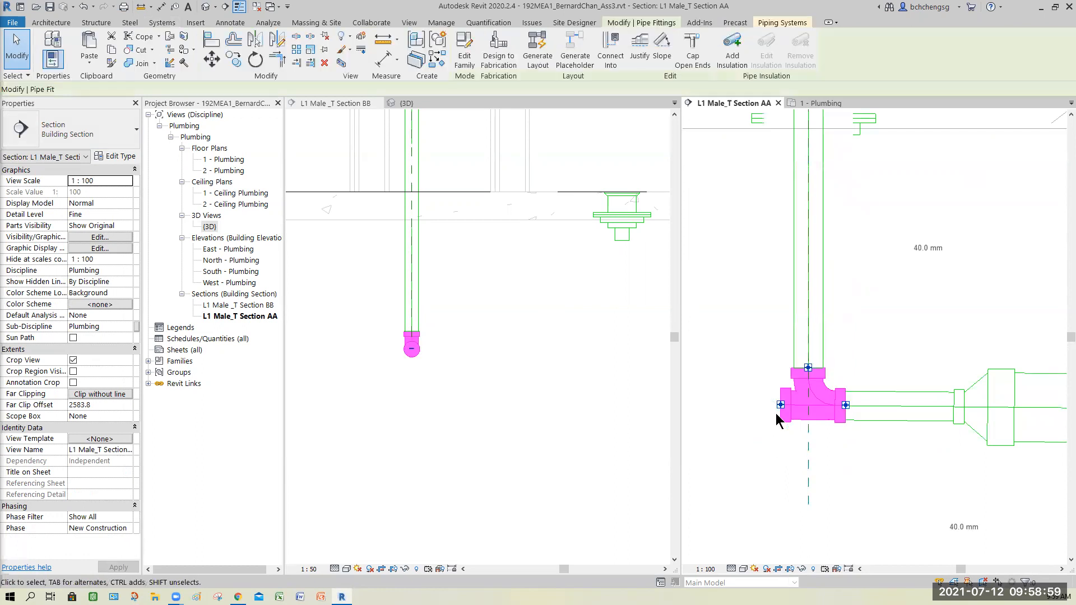
scroll(764, 456, "down", 3)
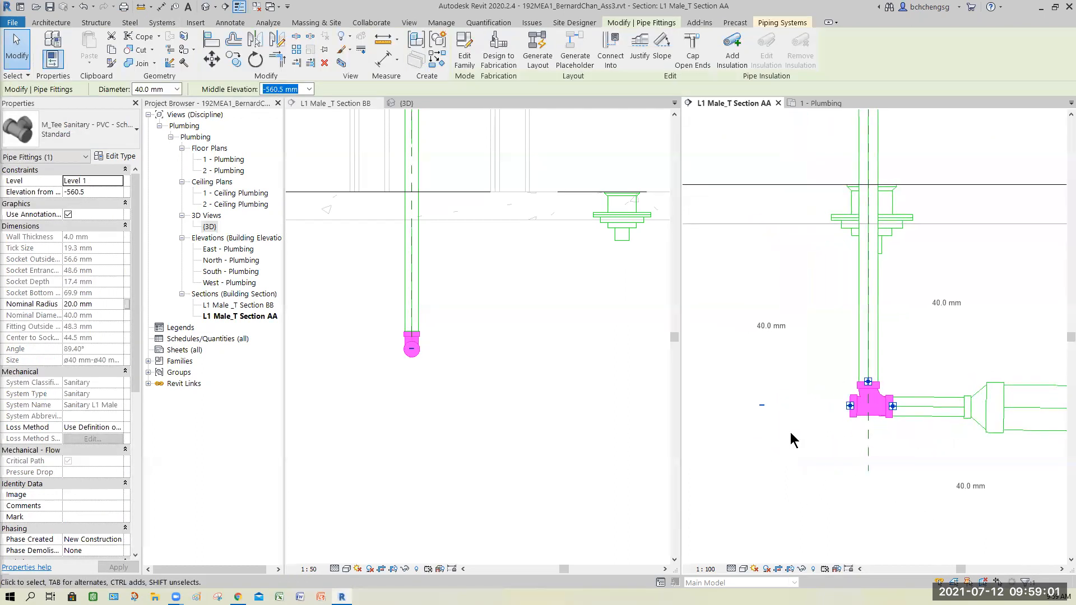
left_click(762, 406)
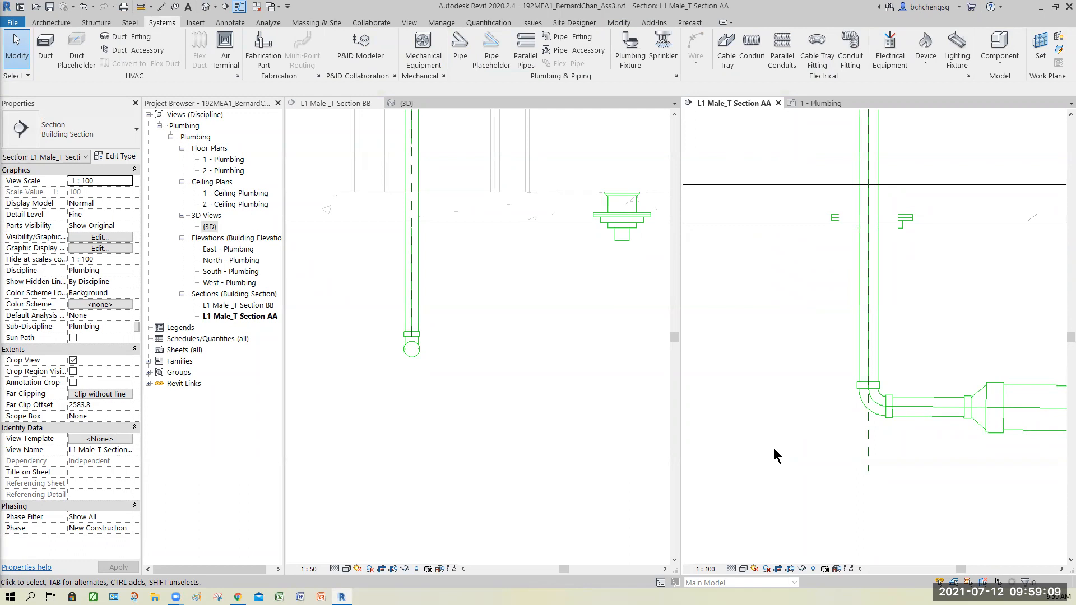
scroll(905, 449, "down", 2)
middle_click_drag(907, 452, 866, 483)
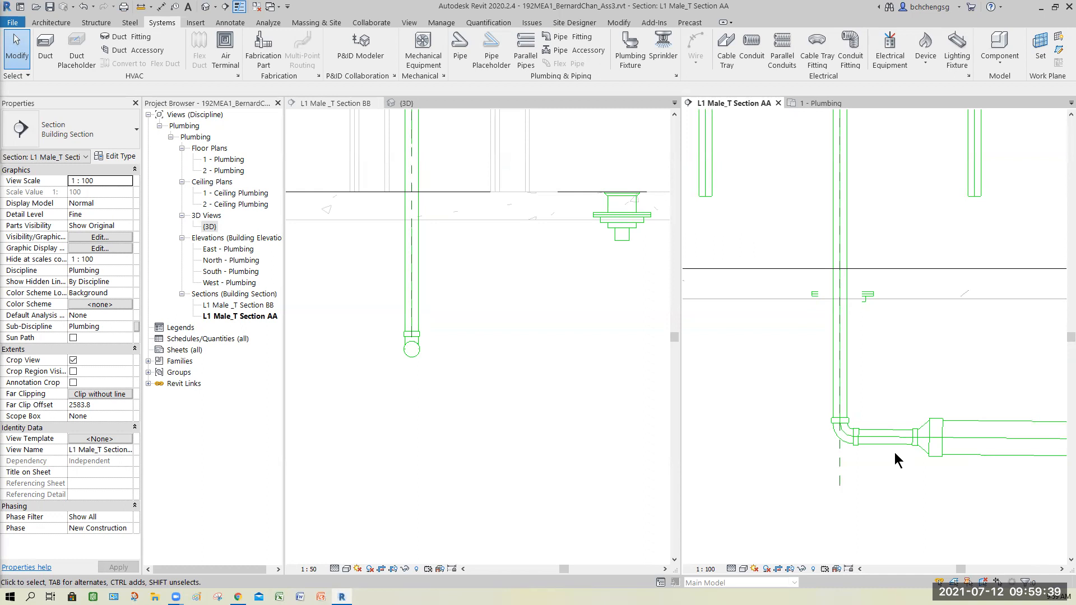
scroll(917, 355, "down", 2)
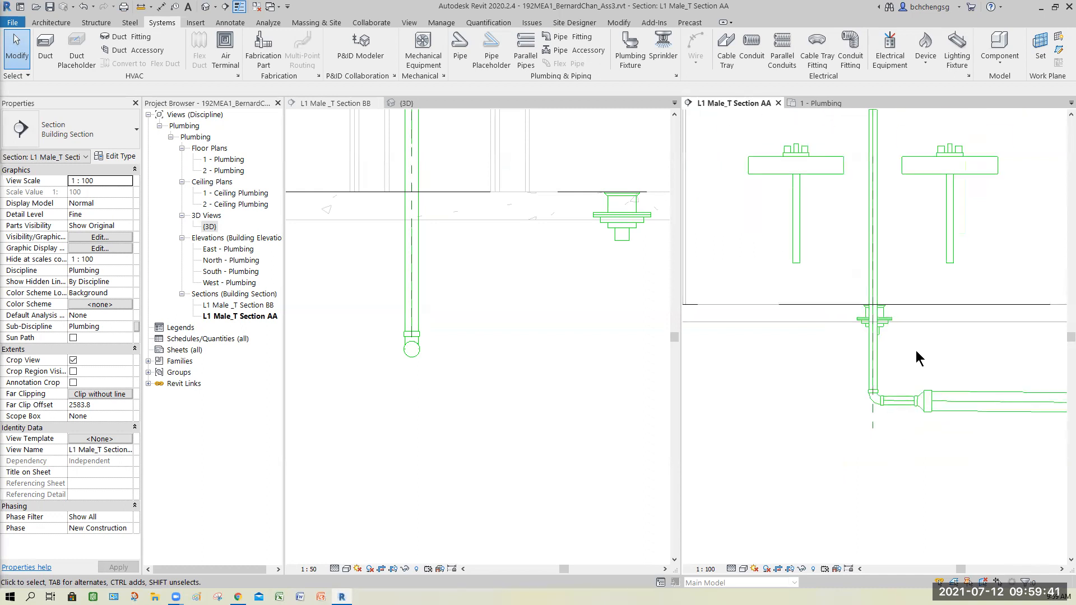
Step: Shorten the shared vertical pipe in Section AA so its upper end sits about 1220 mm above the sloped pipe's centreline
middle_click_drag(903, 251, 831, 350)
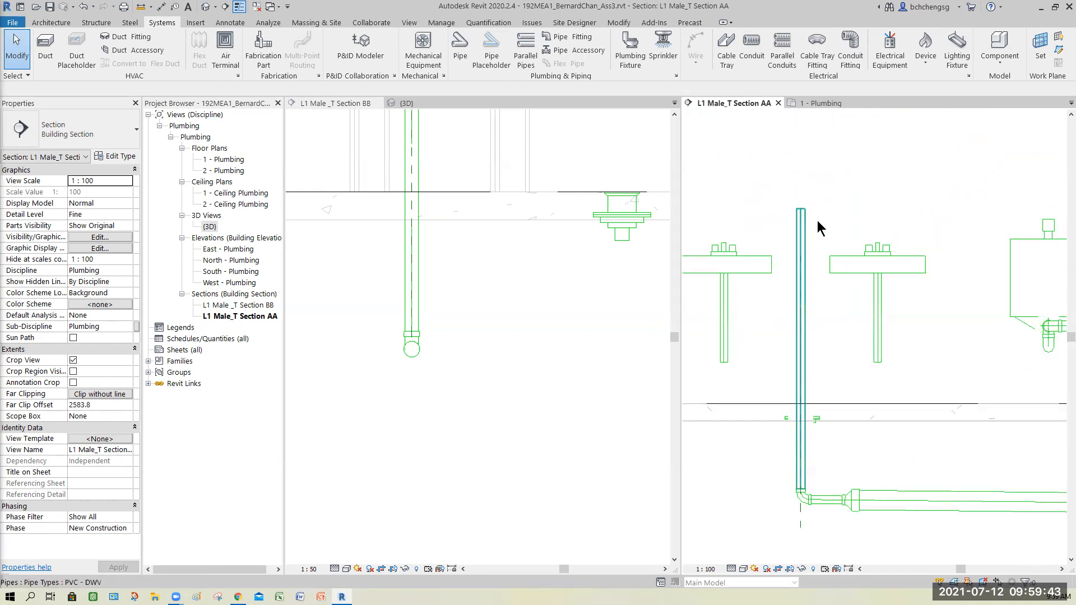
left_click(803, 217)
left_click_drag(801, 211, 800, 291)
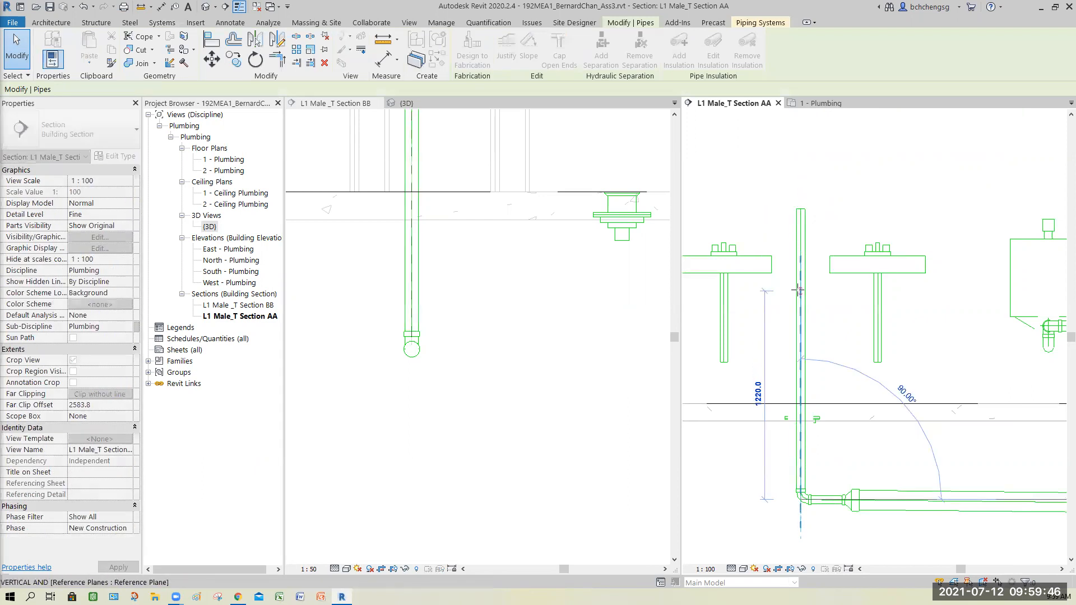
left_click(930, 327)
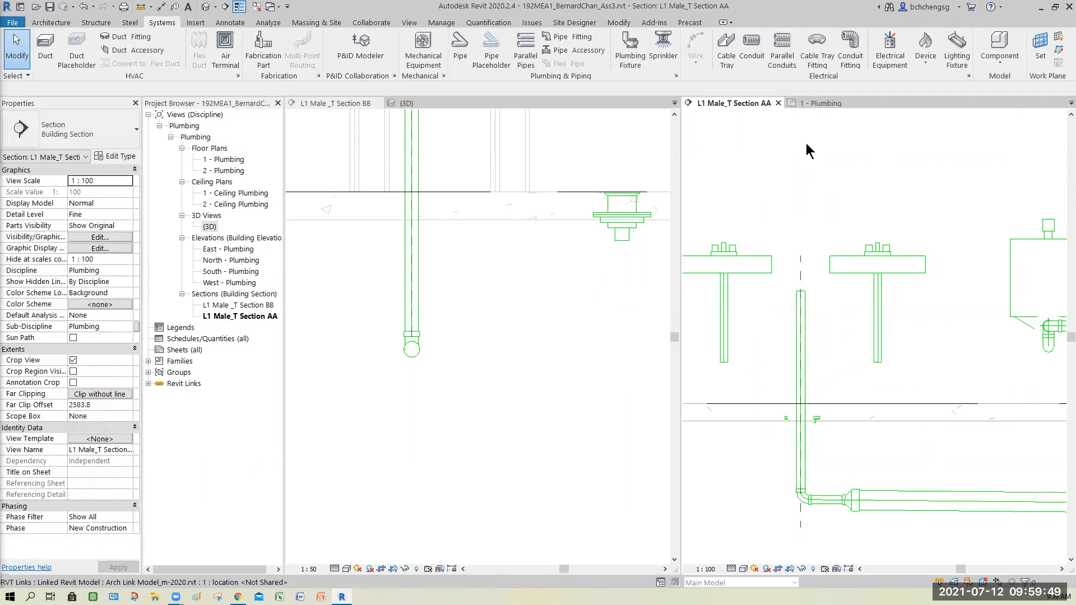
Step: Align the Section BB line with the centre of the lavatory nearest the urinals in the 1 - Plumbing floor plan
left_click(819, 103)
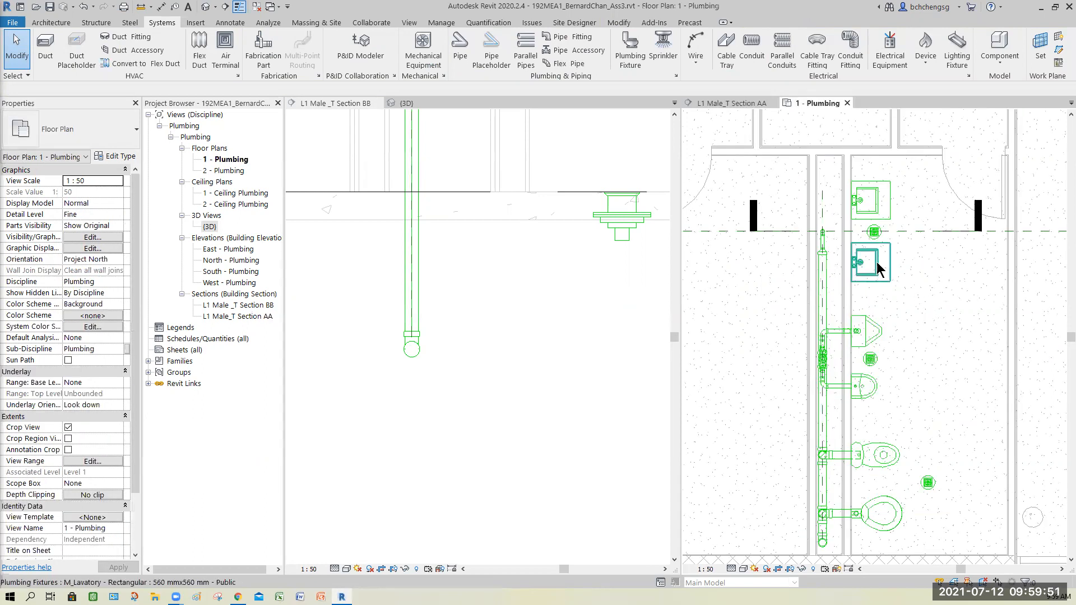
scroll(929, 297, "up", 1)
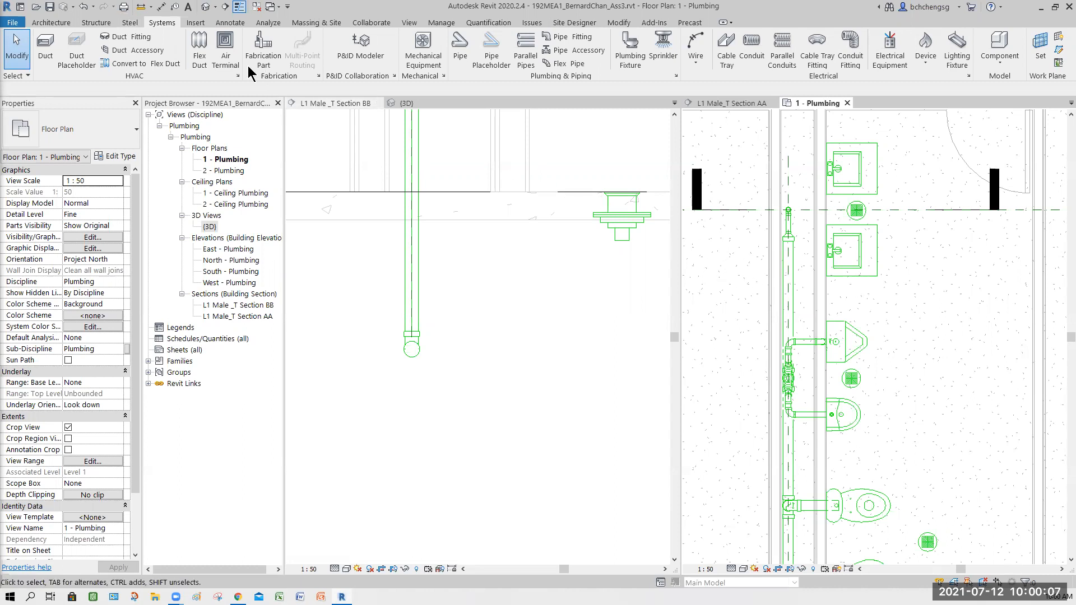
left_click(619, 23)
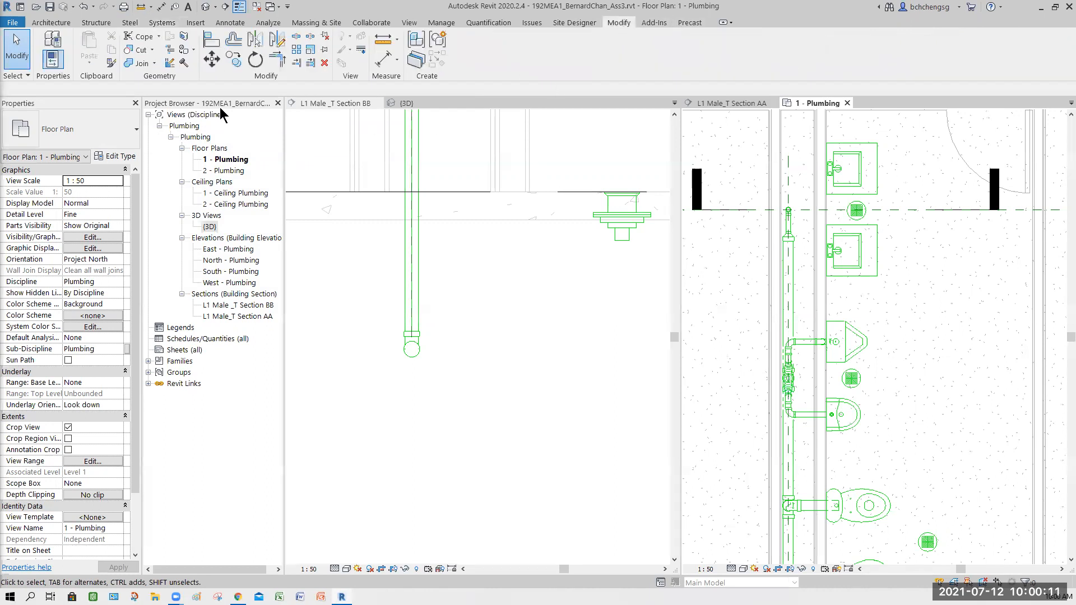
left_click(211, 39)
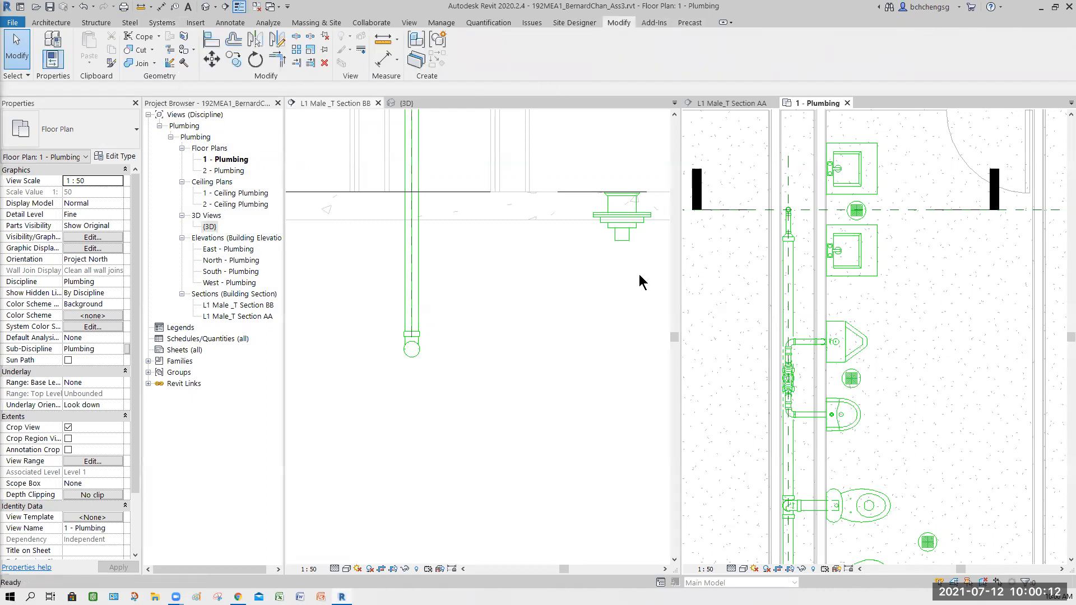
left_click(850, 254)
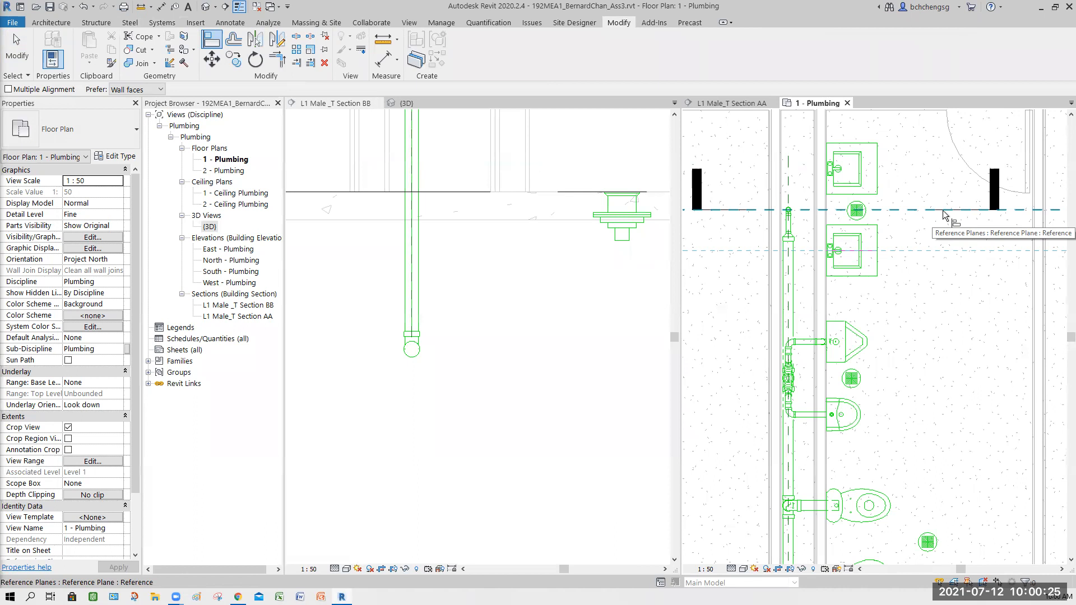
key("Tab")
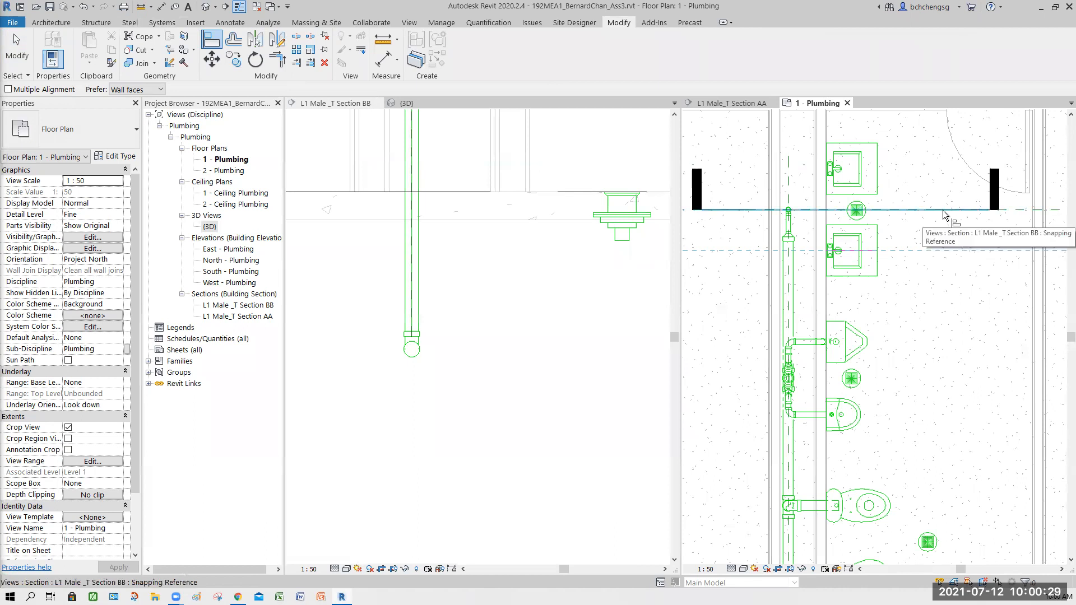
left_click(944, 211)
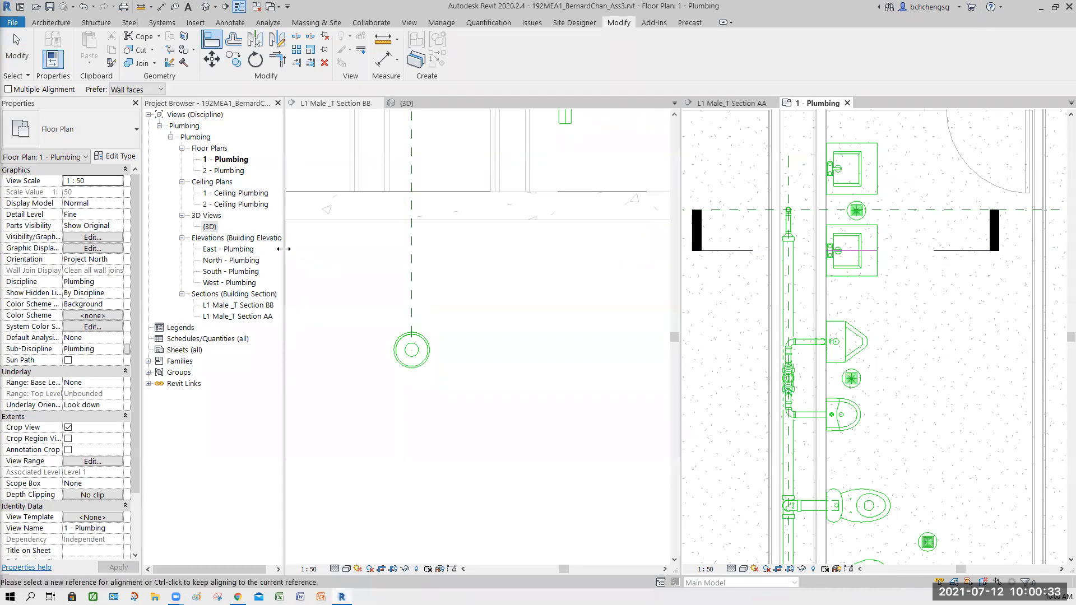
left_click(17, 54)
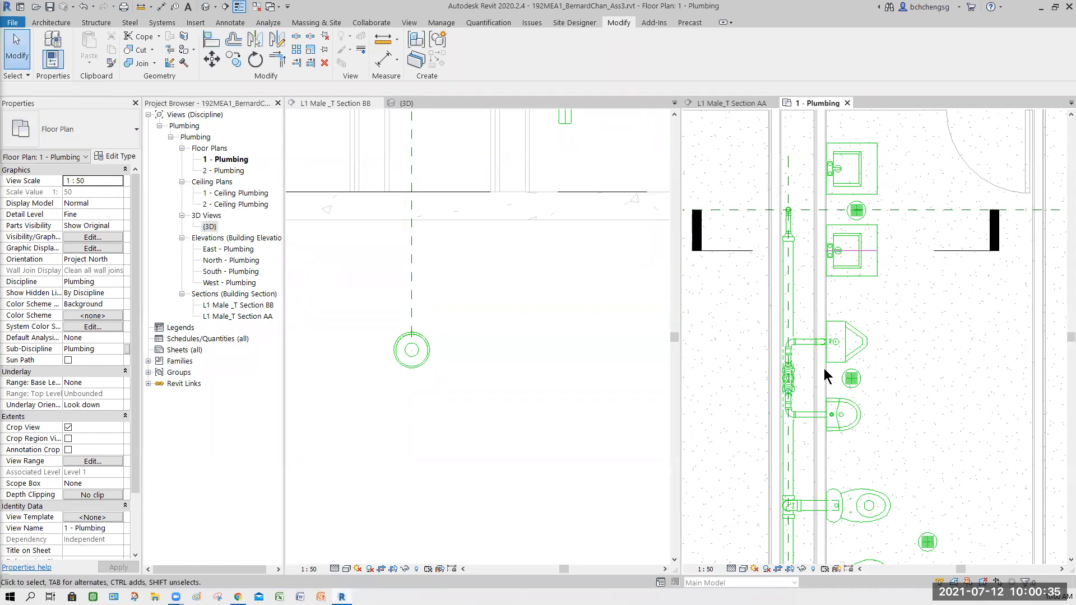
Step: Place an M_Trap P - PVC - Sch 40 - DWV fitting on the lavatory drain pipe's lower end in Section BB and rotate its outlet toward the wall
left_click(732, 103)
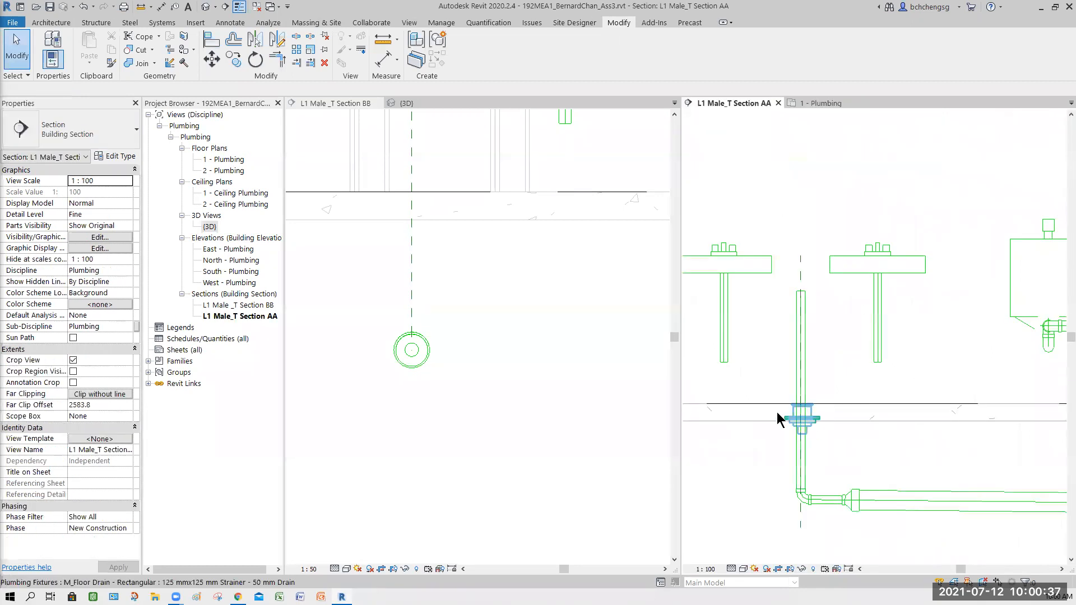
left_click(483, 265)
scroll(460, 277, "down", 3)
middle_click_drag(545, 206, 532, 291)
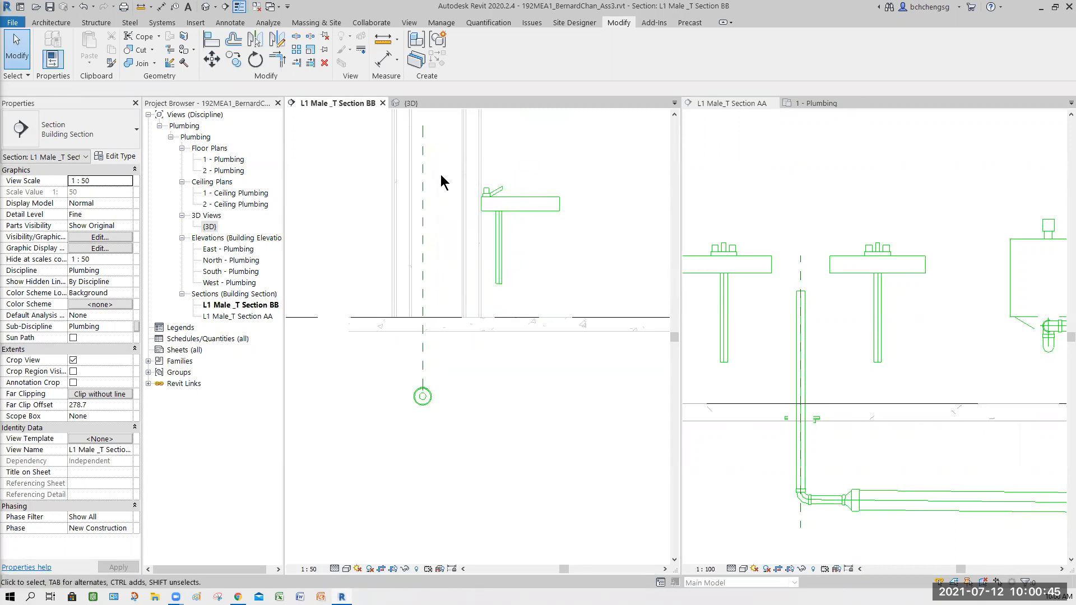
left_click(163, 24)
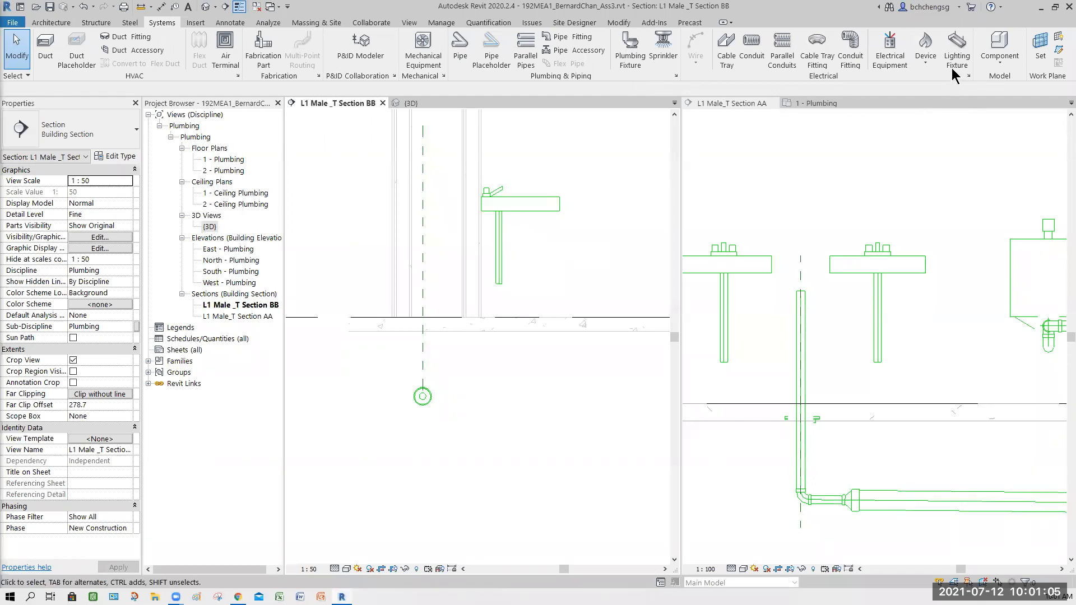
left_click(582, 37)
left_click(88, 140)
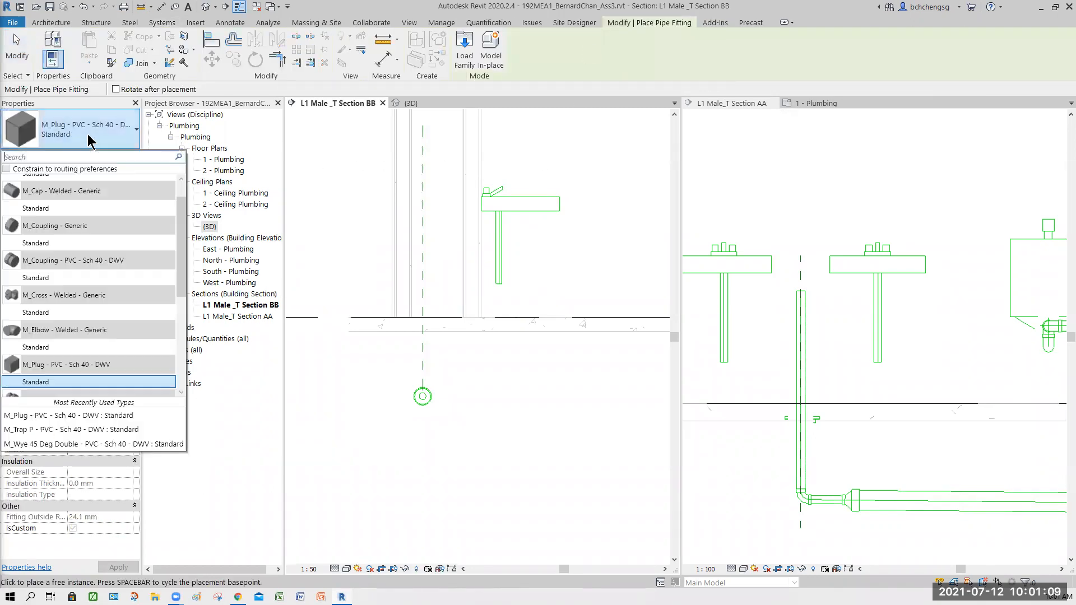
scroll(96, 311, "down", 3)
scroll(96, 312, "down", 5)
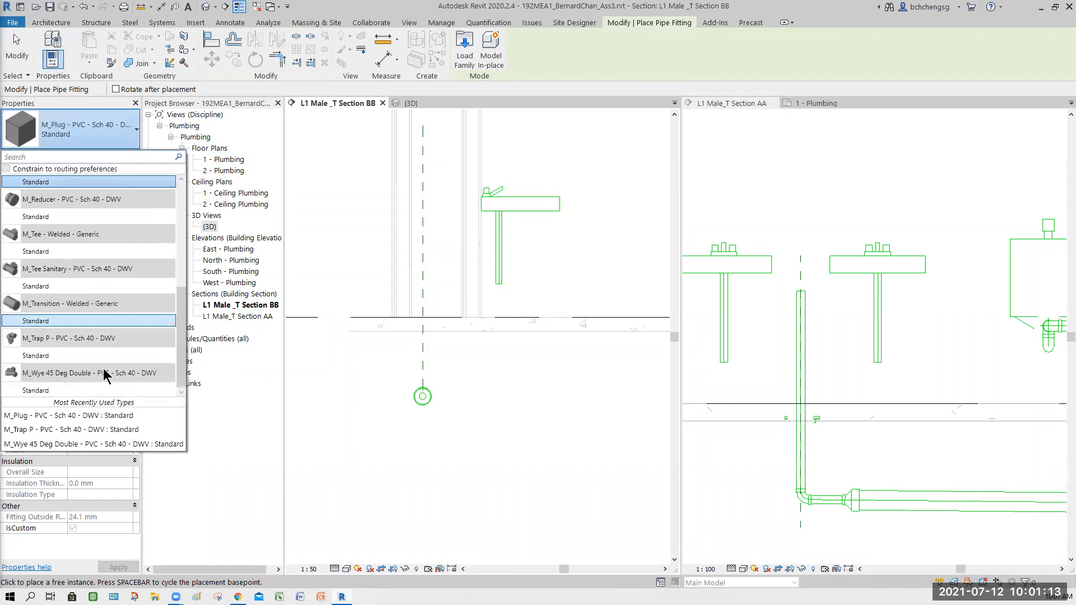
left_click(44, 356)
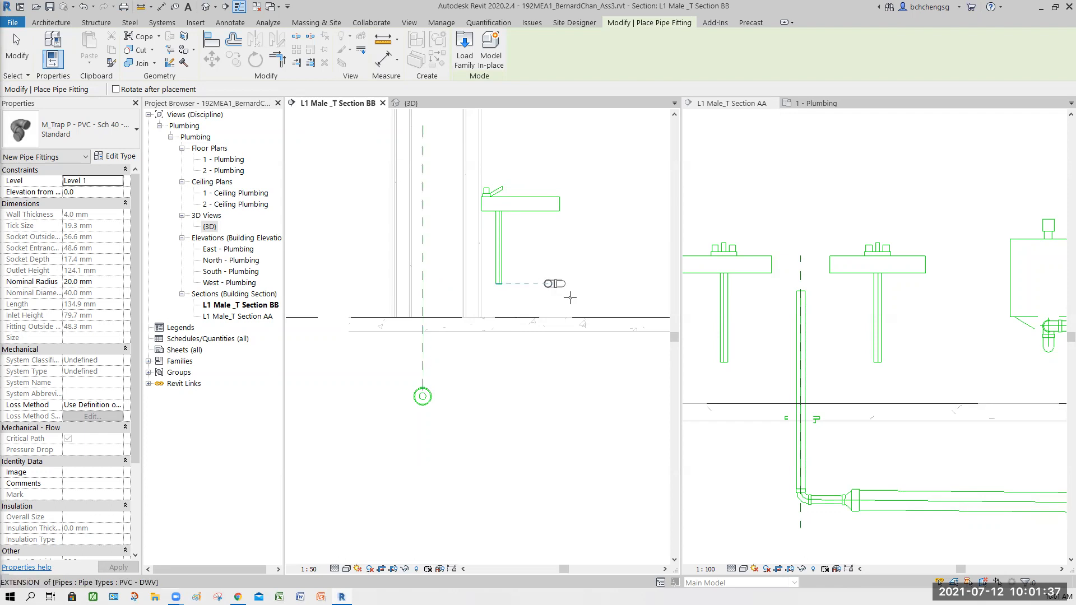
scroll(514, 278, "up", 1)
scroll(514, 278, "up", 2)
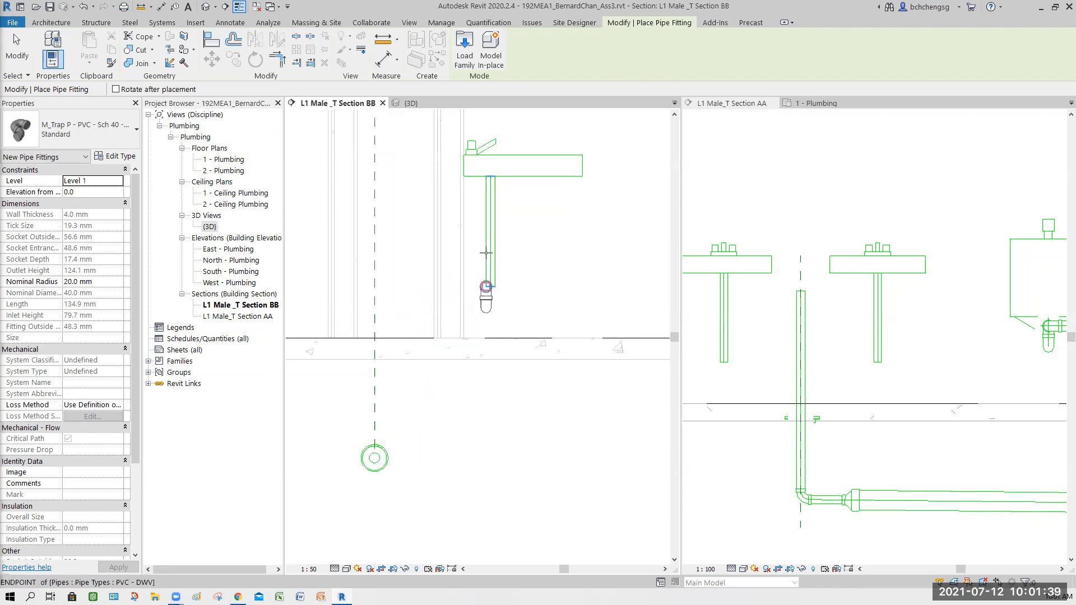
left_click(491, 248)
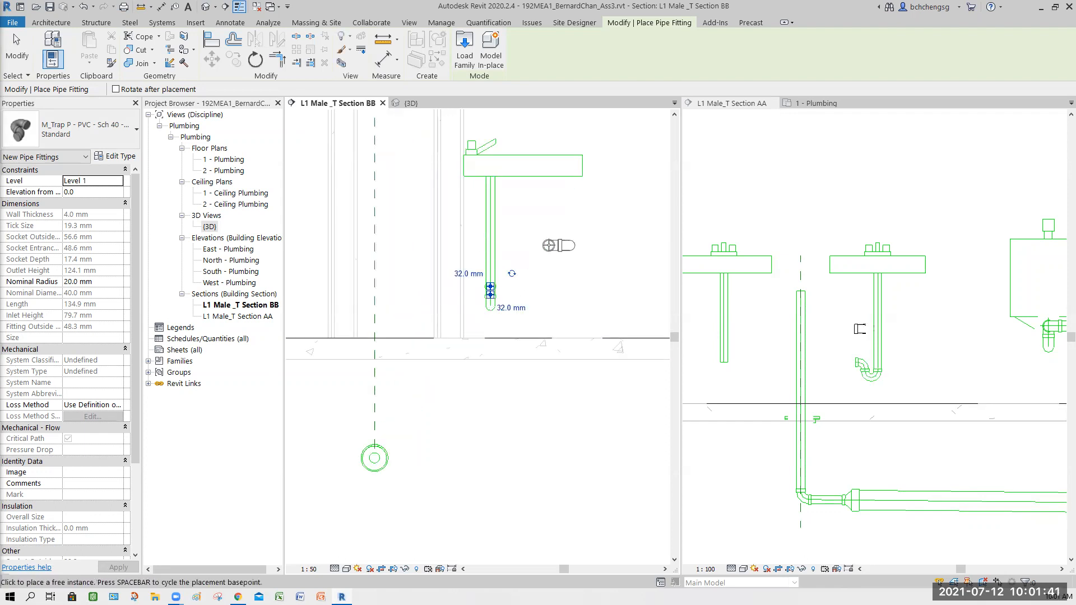
key("Escape")
key("Escape")
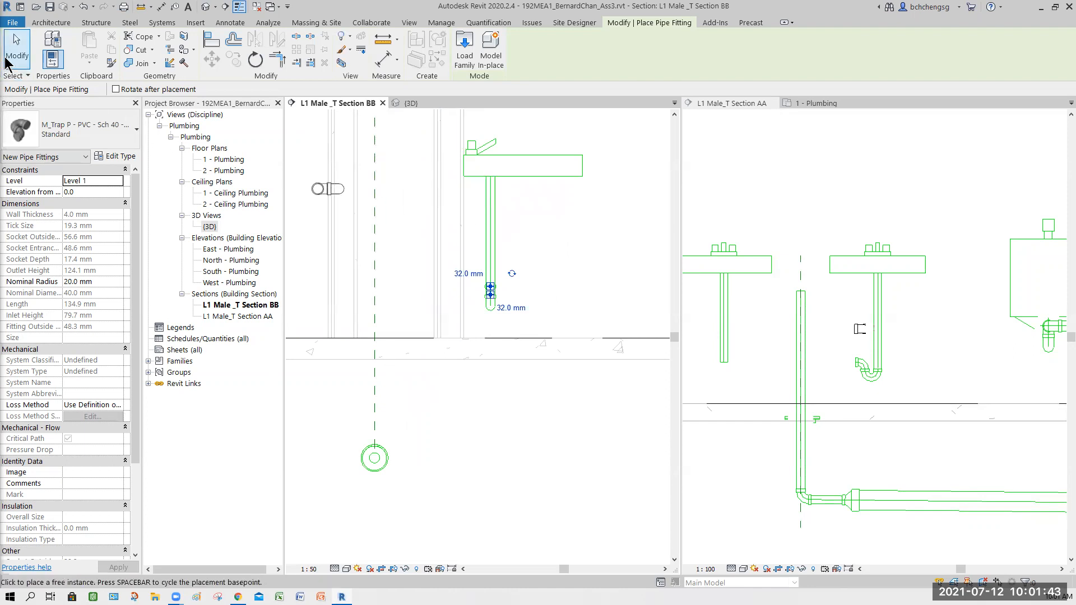
left_click(491, 303)
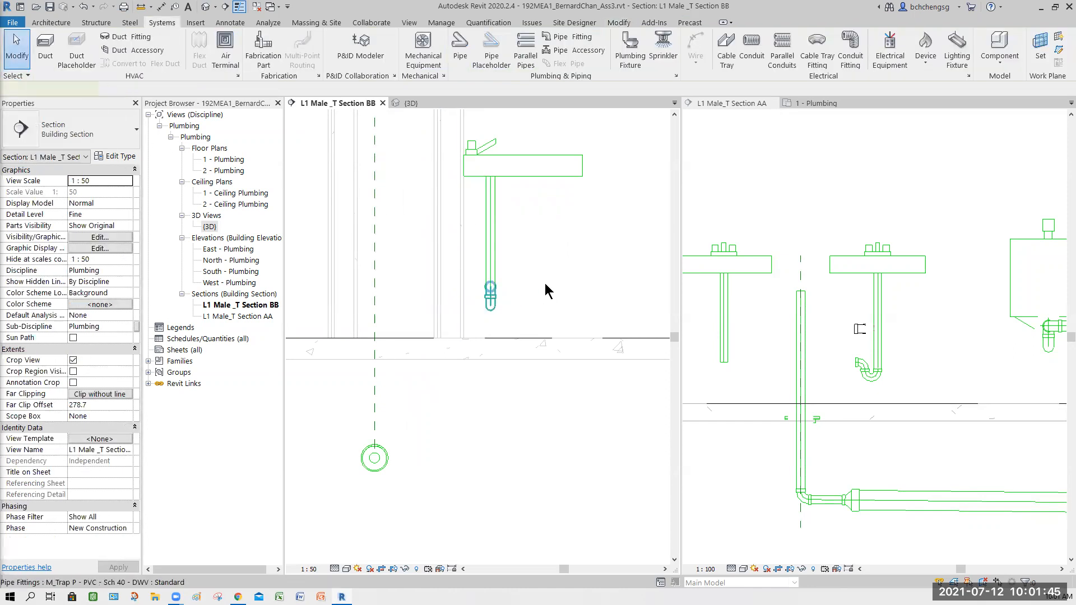
left_click(511, 273)
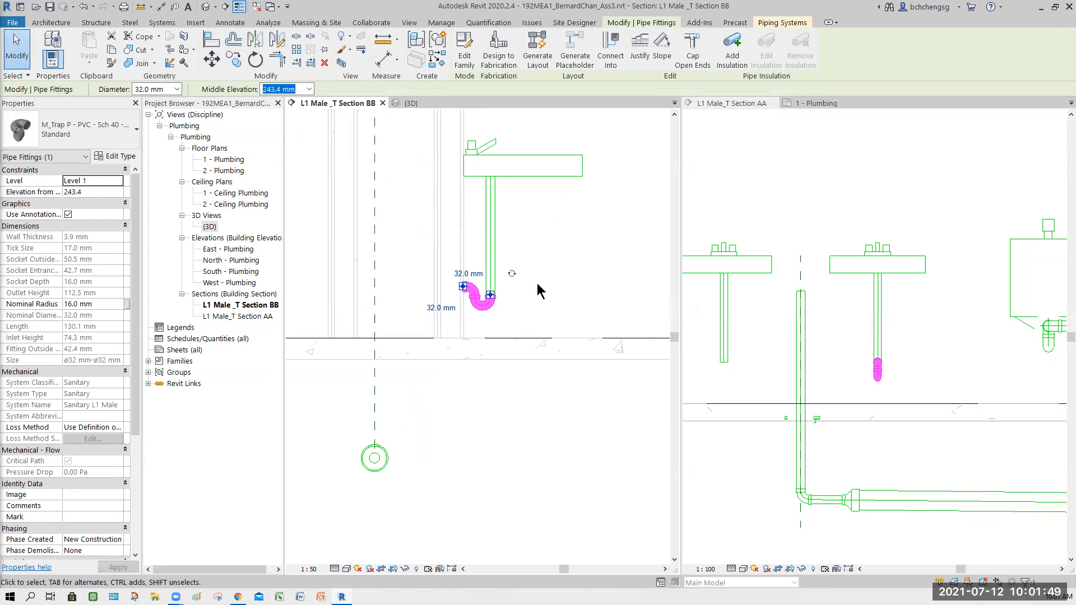
Step: Raise the lavatory's P-trap in Section BB to an elevation of 603.4 mm above Level 1
key("Up")
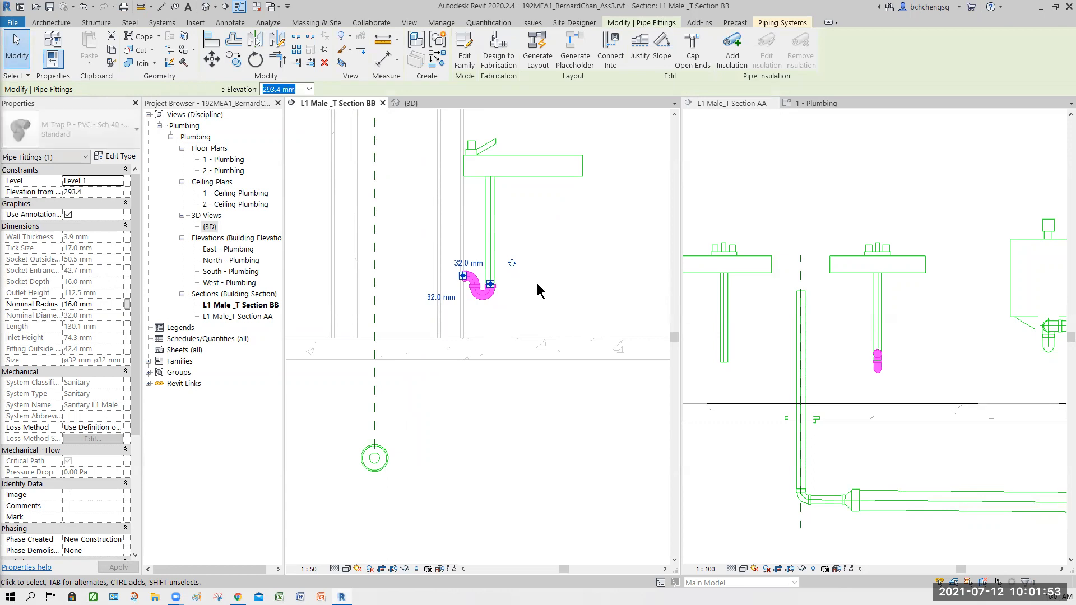
key("Up")
key("Up")
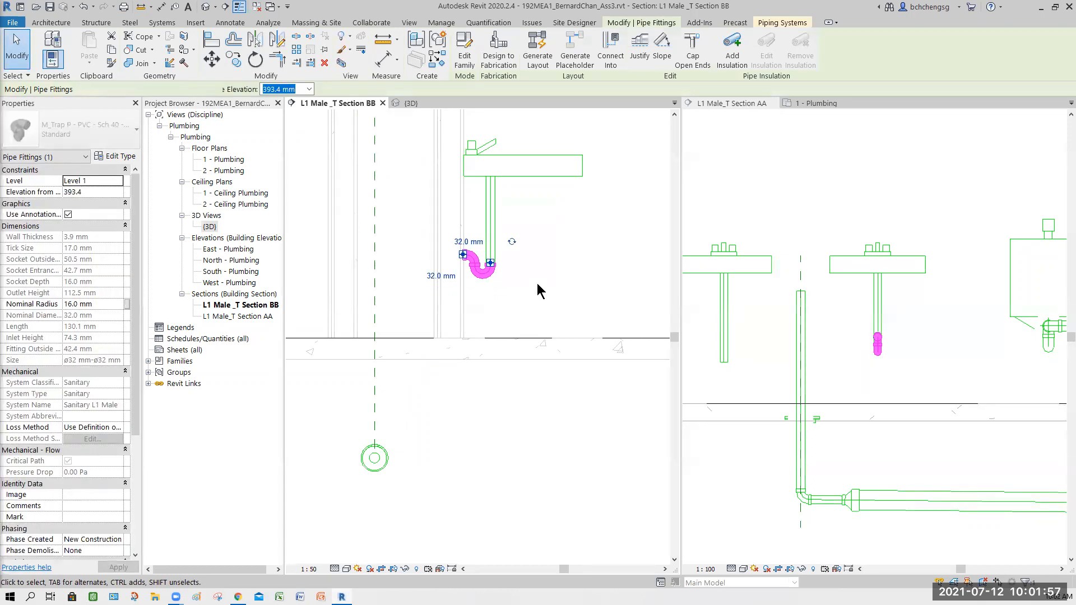
key("Up")
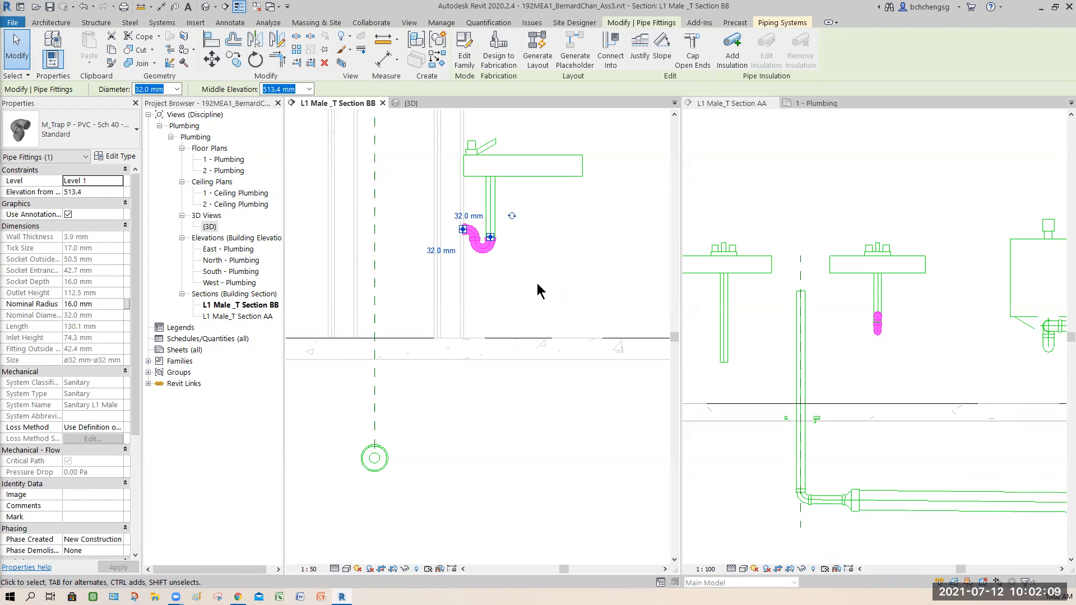
key("Escape")
type("583.4")
key("Return")
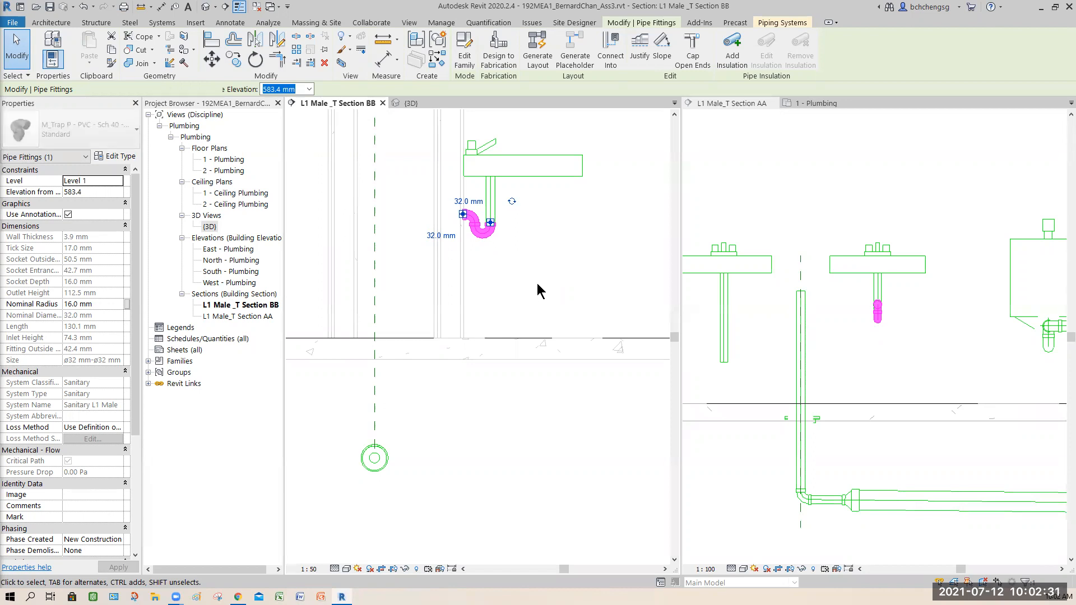
type("643.4")
key("Return")
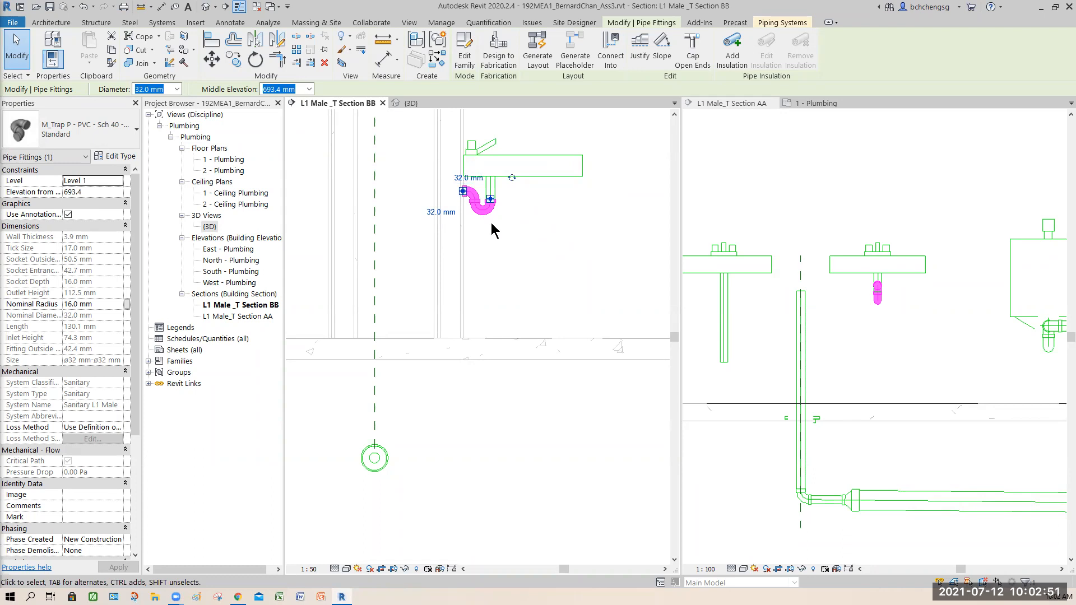
key("Down")
key("Down")
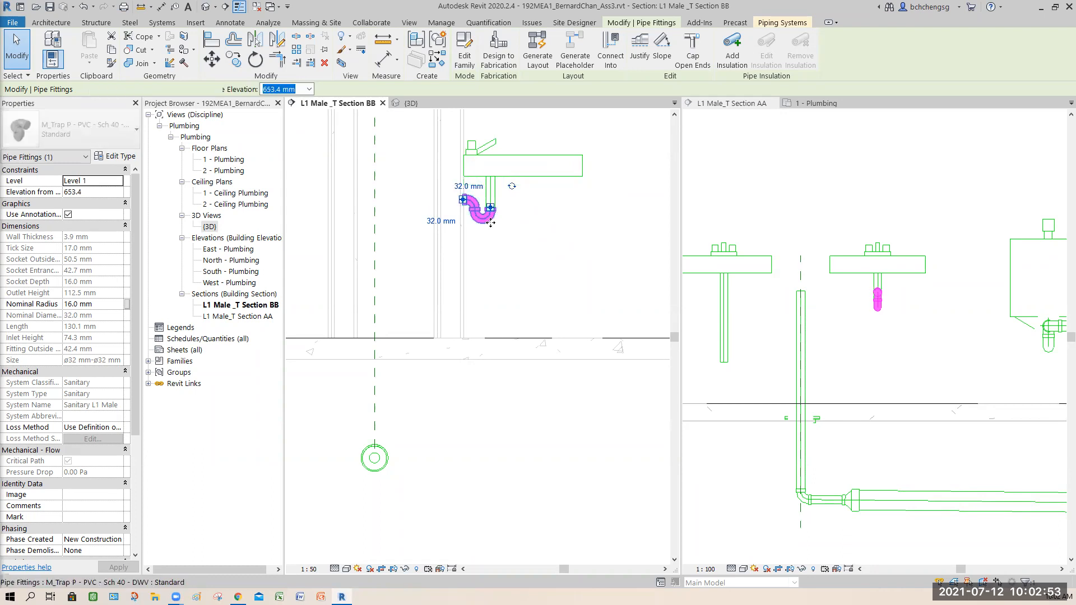
key("Down")
key("Down")
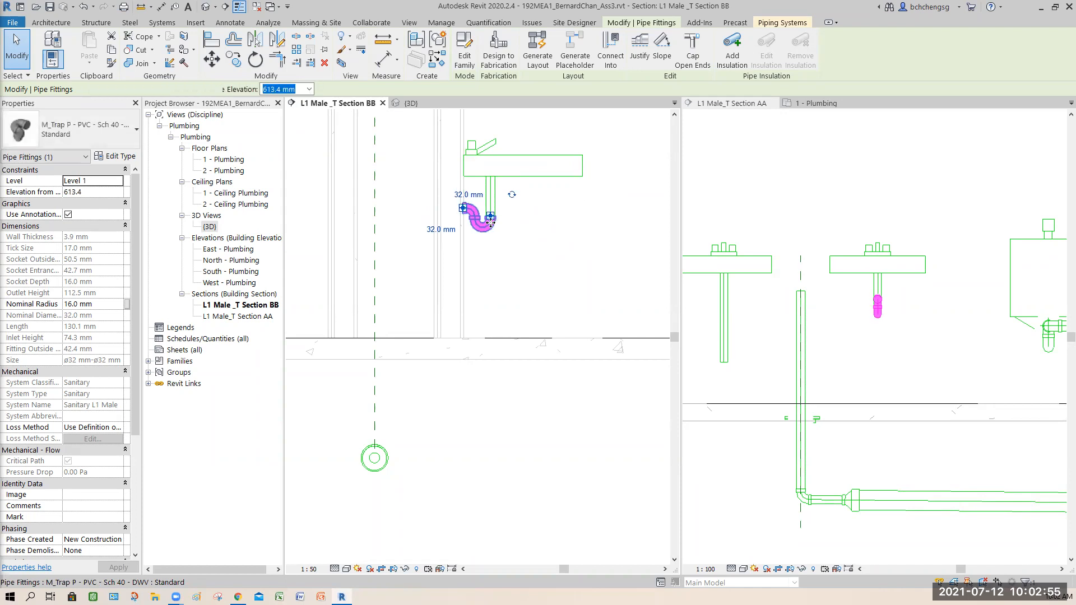
key("Down")
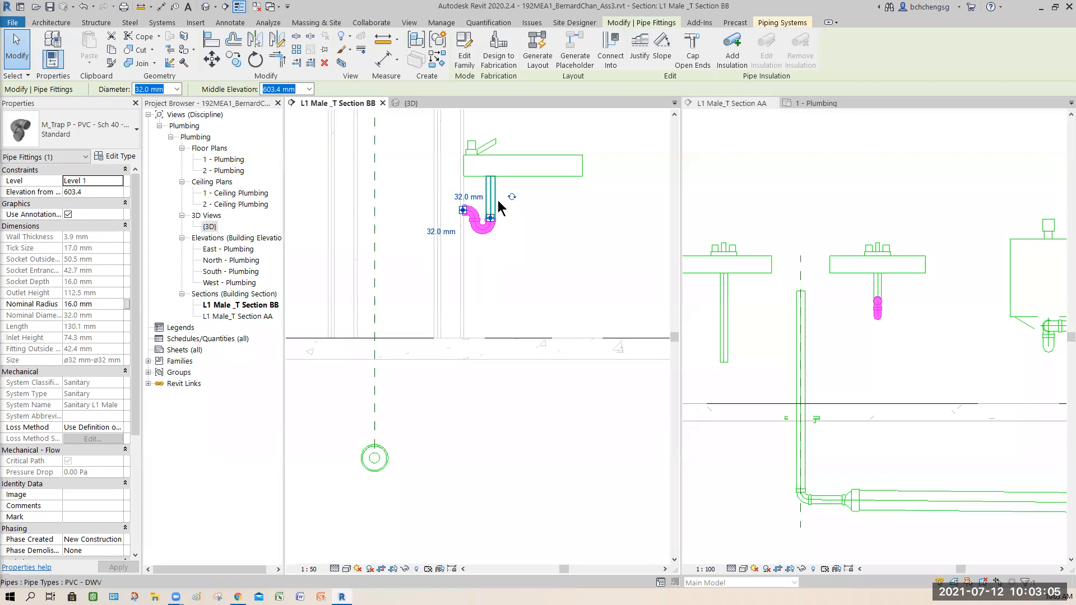
left_click(526, 274)
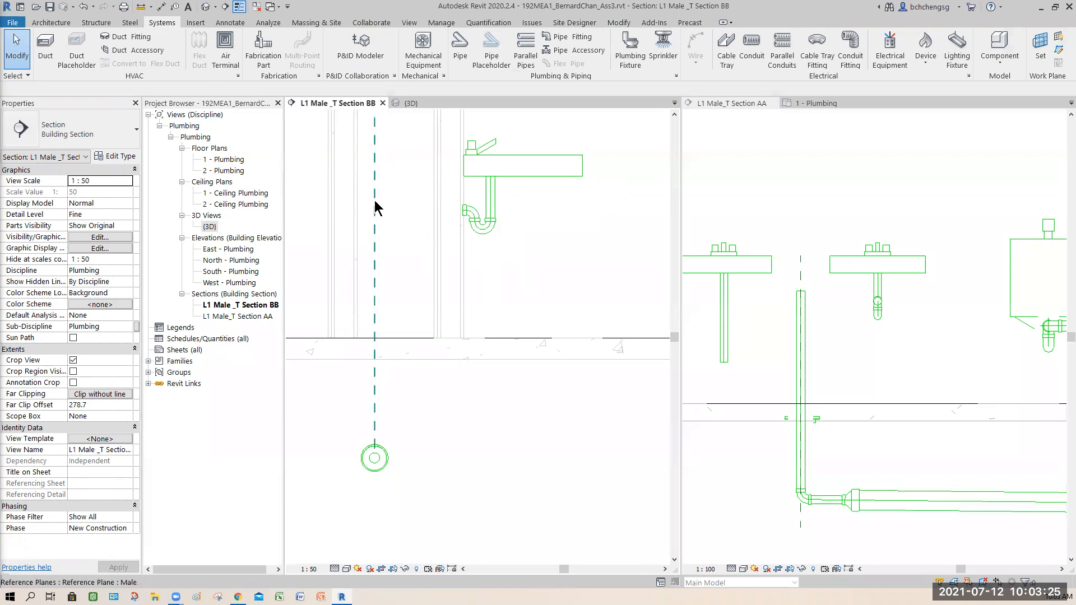
Step: Compare the urinals' branch connections in Section AA with the lavatory's trap outlet and reference plane in Section BB
left_click(964, 370)
middle_click_drag(971, 375, 833, 356)
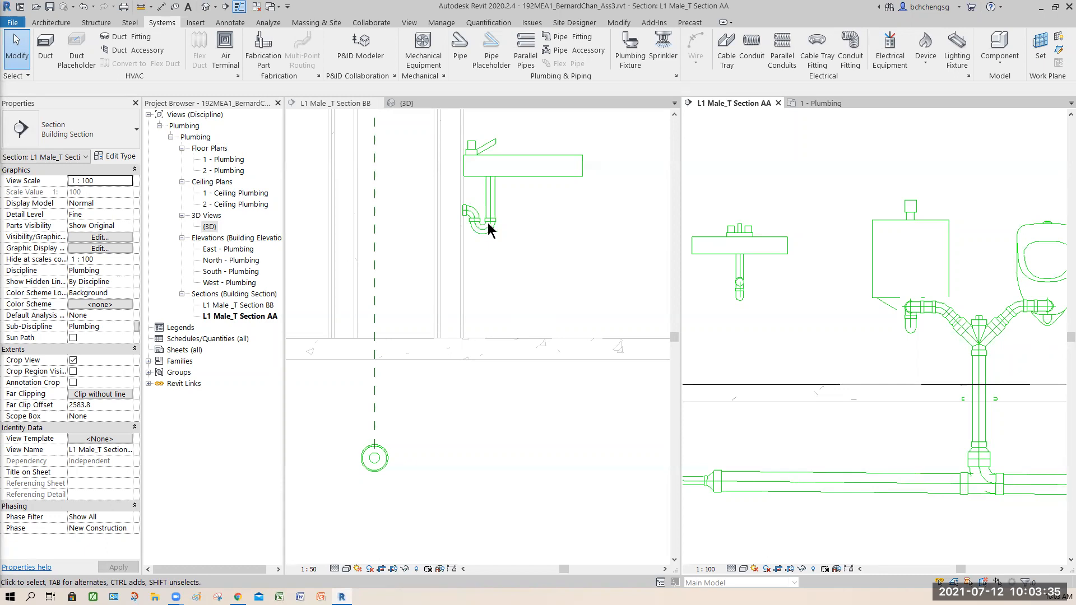
middle_click_drag(773, 332, 889, 314)
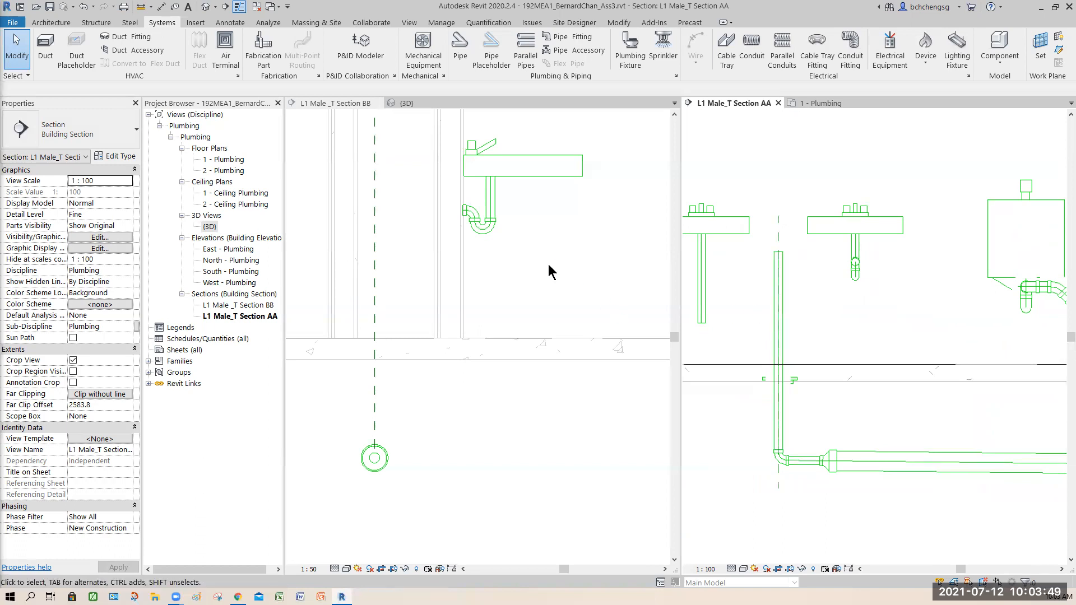
middle_click_drag(948, 319, 749, 301)
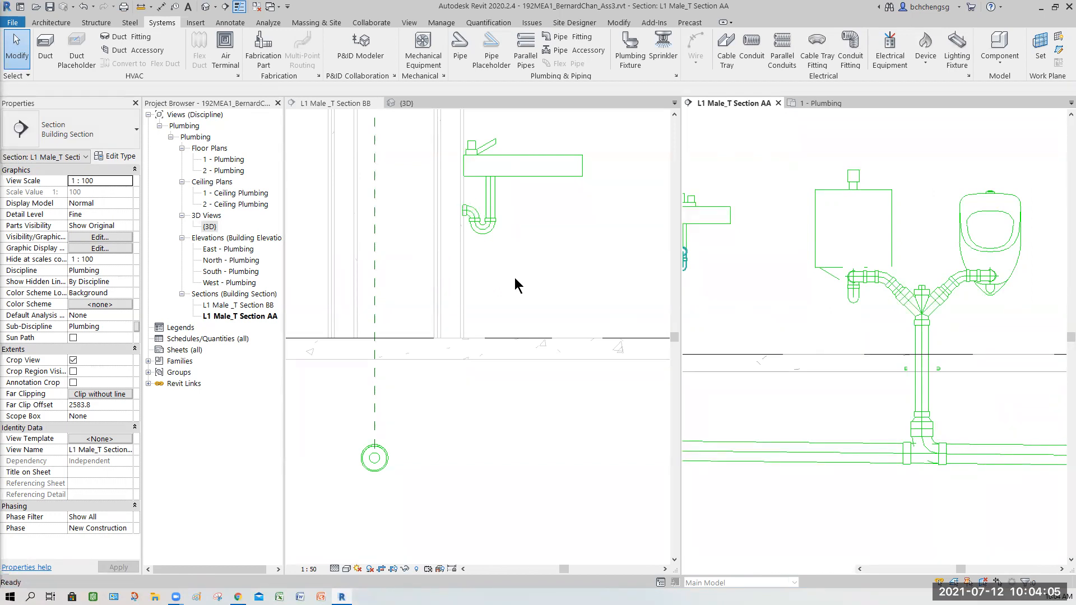
left_click(425, 252)
middle_click_drag(425, 252, 478, 305)
scroll(459, 299, "up", 1)
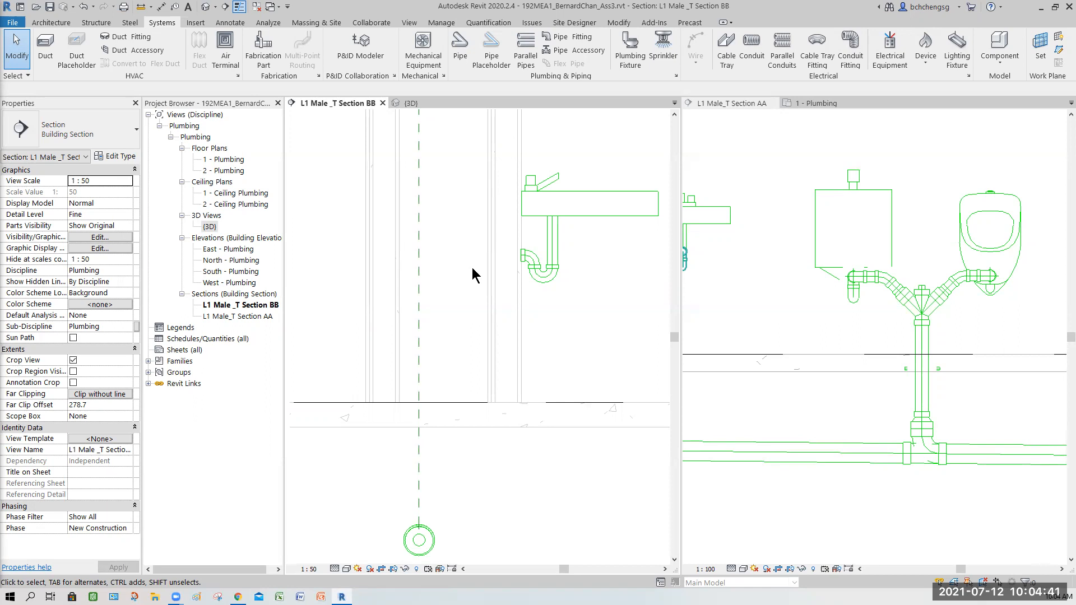
scroll(537, 295, "up", 1)
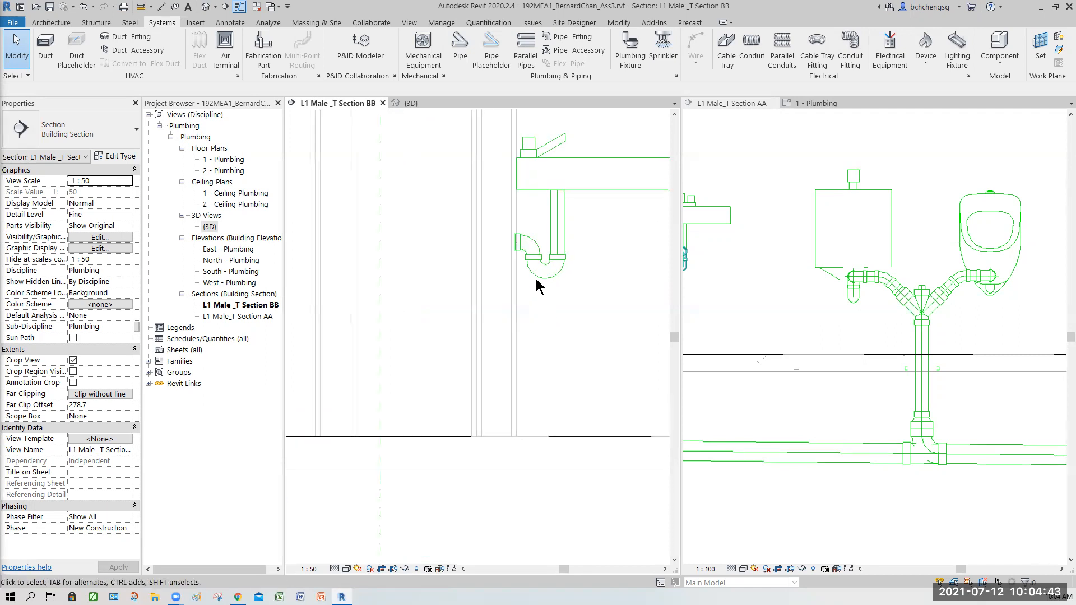
left_click(542, 270)
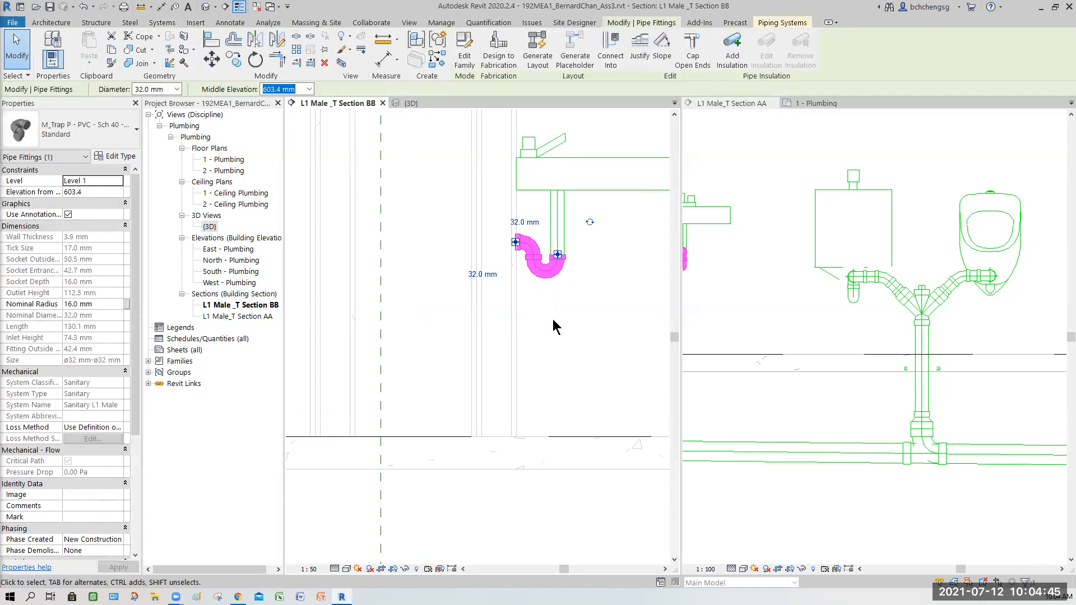
right_click(553, 320)
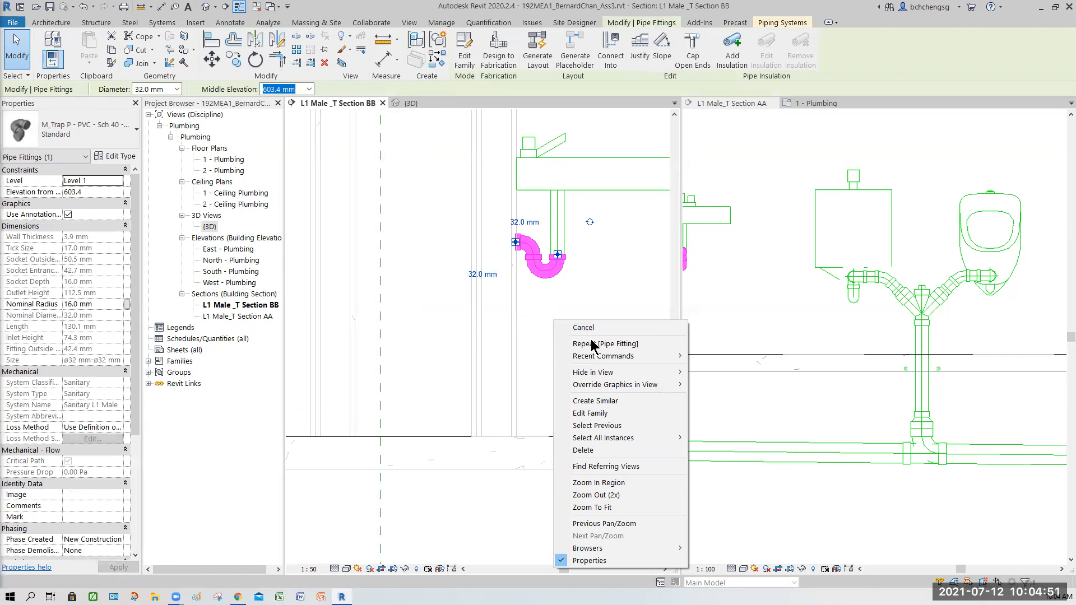
left_click(595, 400)
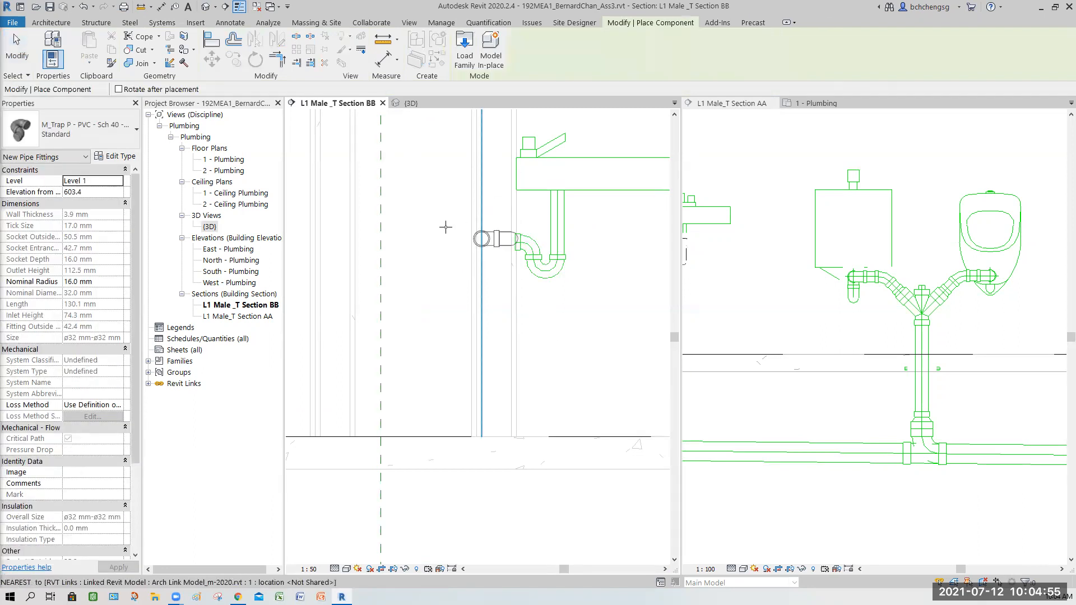
key("Escape")
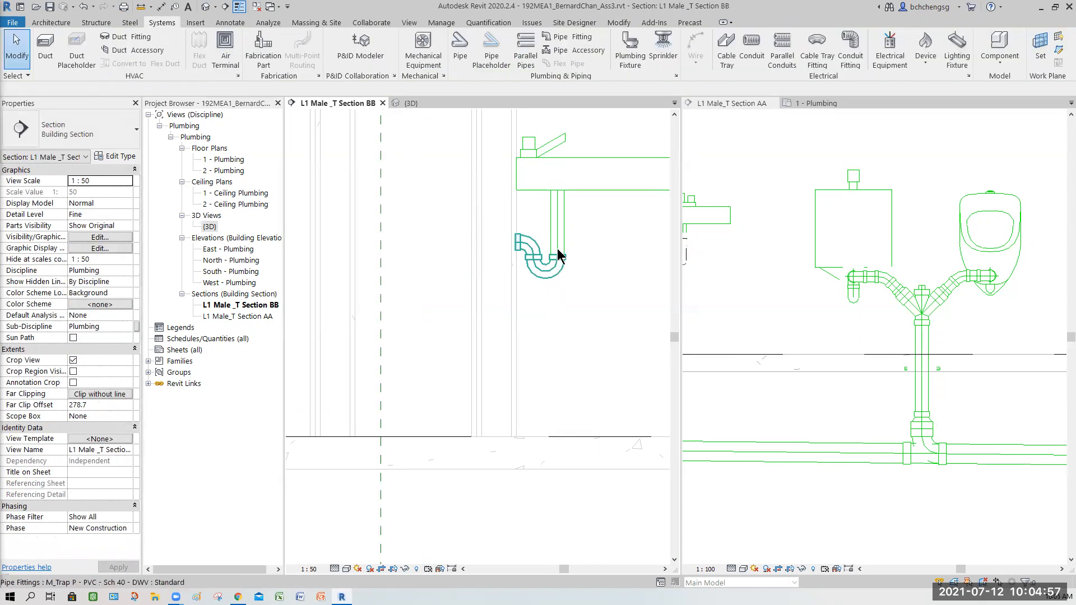
Step: Try to draw a 32 mm pipe sloping down at 1.0500% from the lavatory's P-trap outlet into the wall in Section BB
left_click(562, 242)
right_click(603, 314)
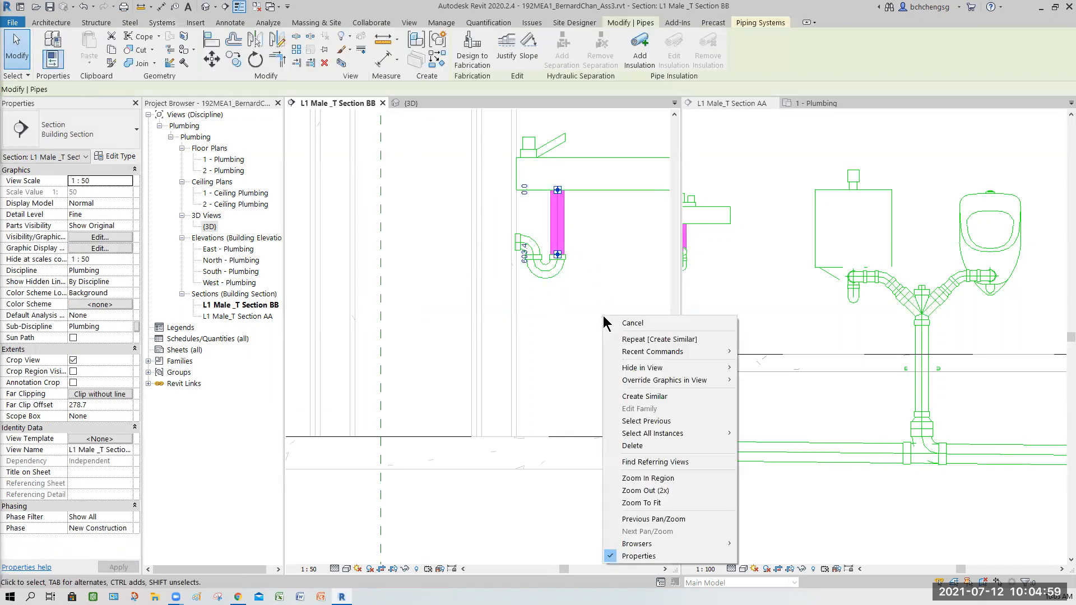
left_click(645, 396)
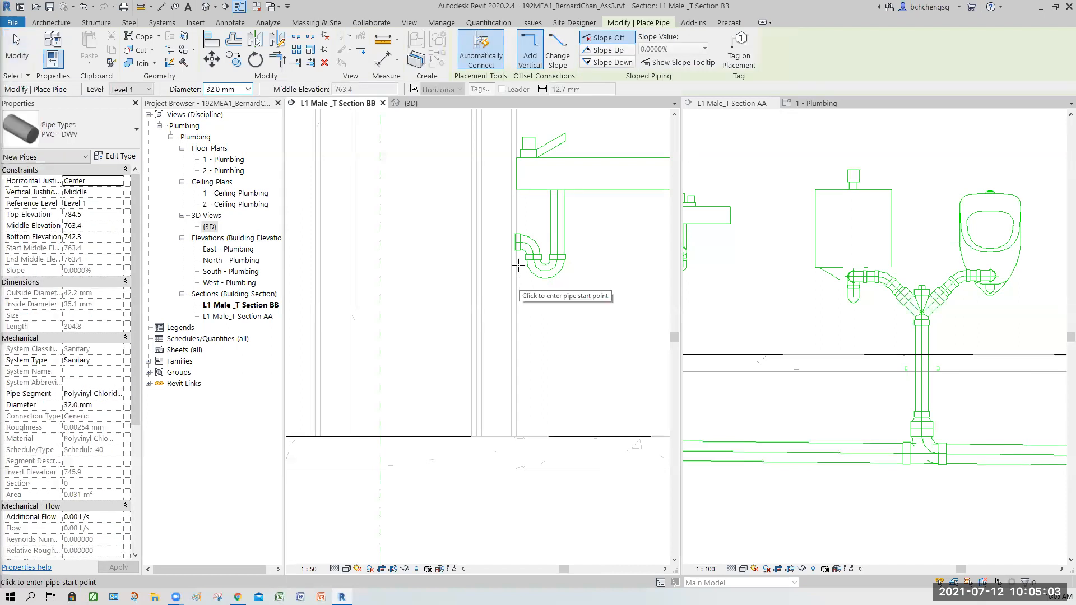
left_click(608, 62)
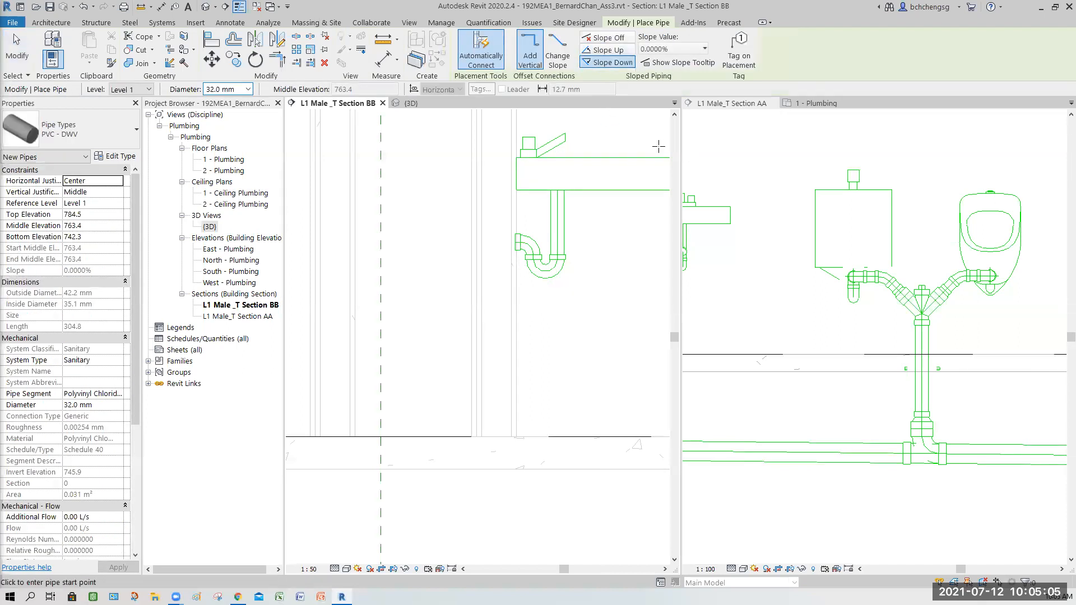
left_click(684, 49)
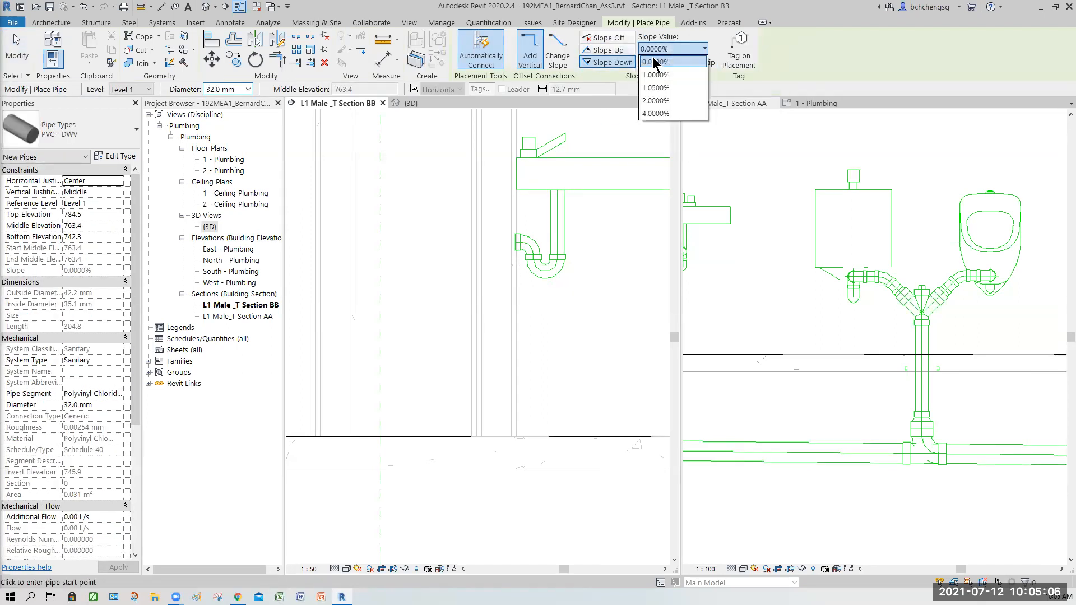
left_click(656, 88)
scroll(454, 249, "up", 1)
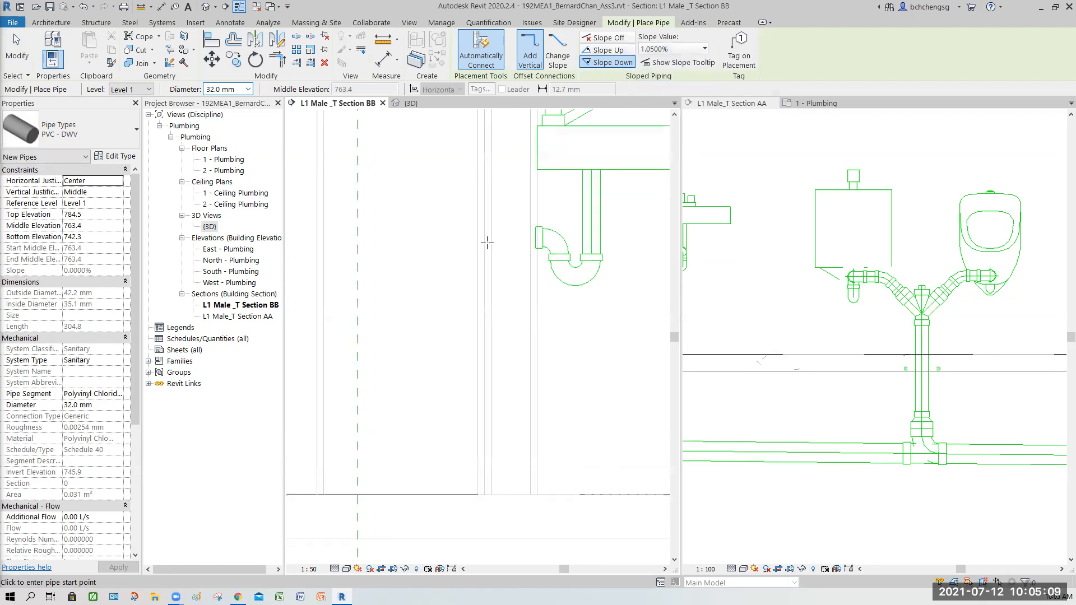
left_click(535, 228)
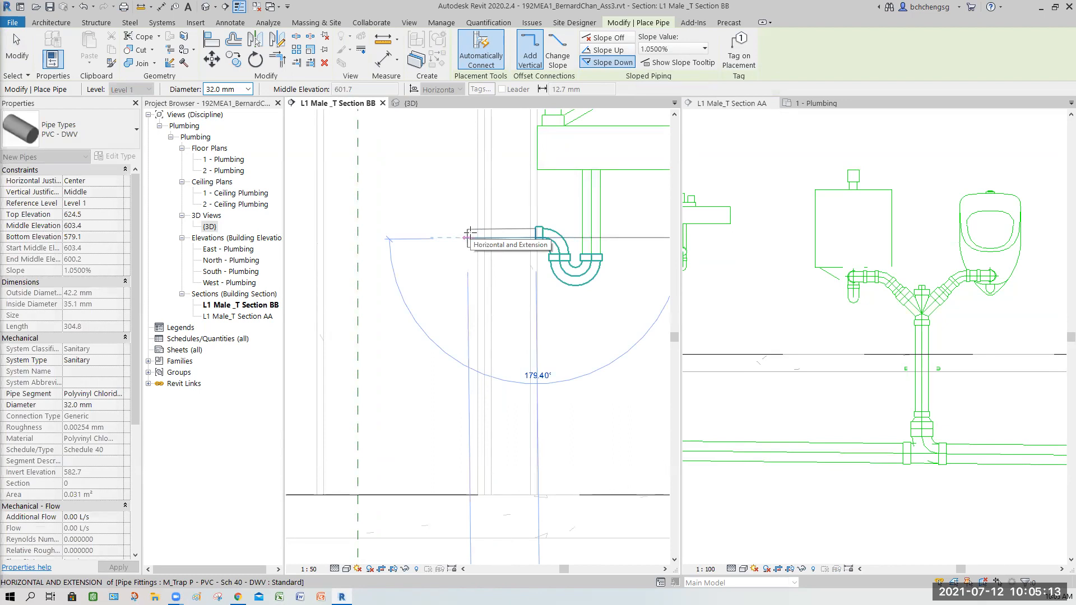
left_click(466, 235)
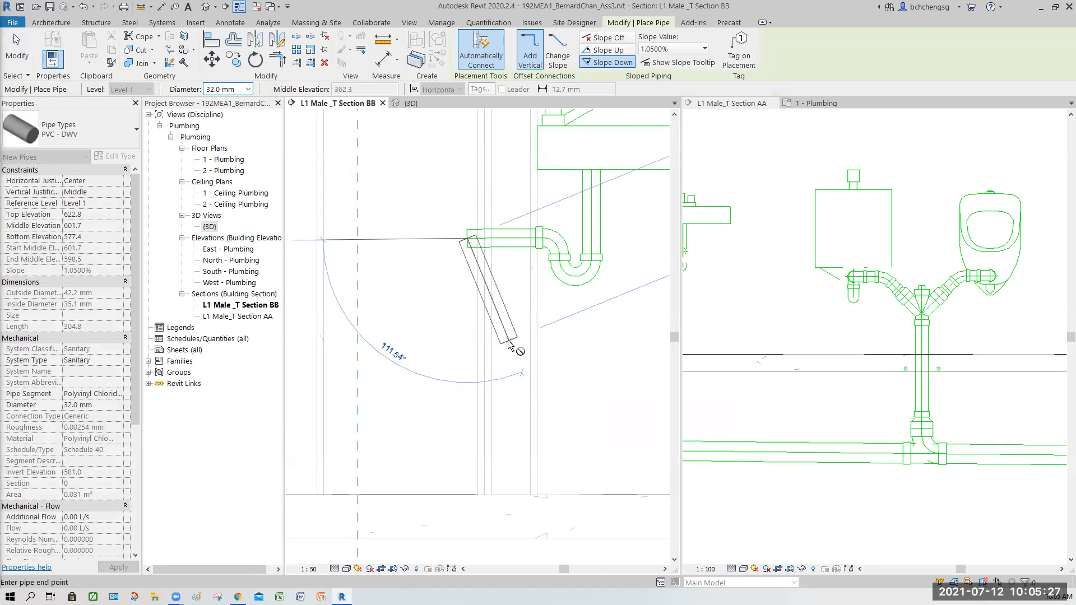
key("Escape")
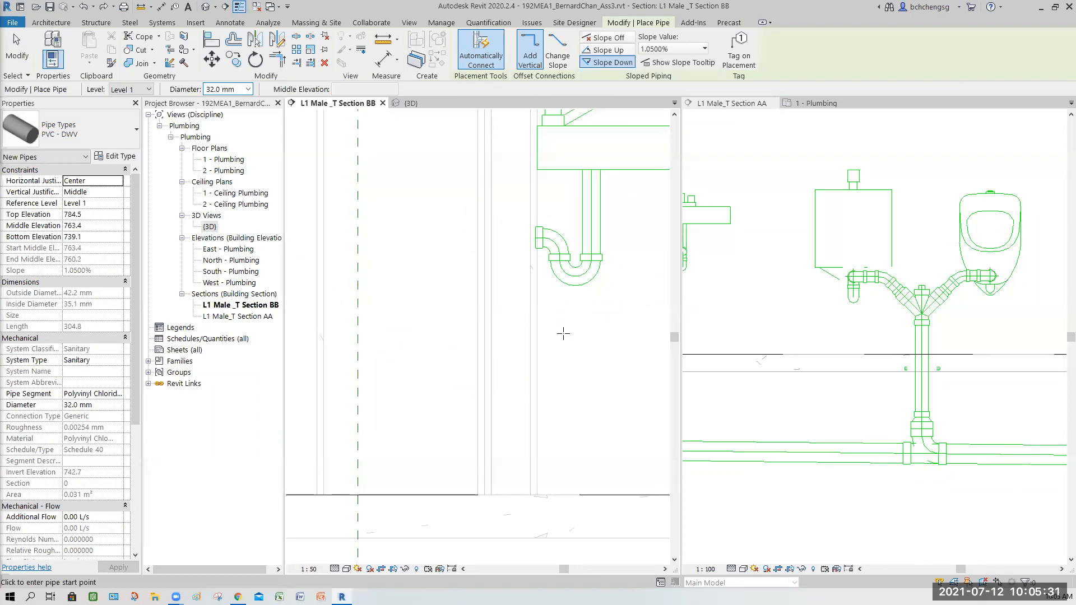
key("ctrl+z")
Step: Draw an unsloped 32 mm pipe from the P-trap outlet through the wall, down to 423.4 mm, and across to the reference plane
left_click(603, 38)
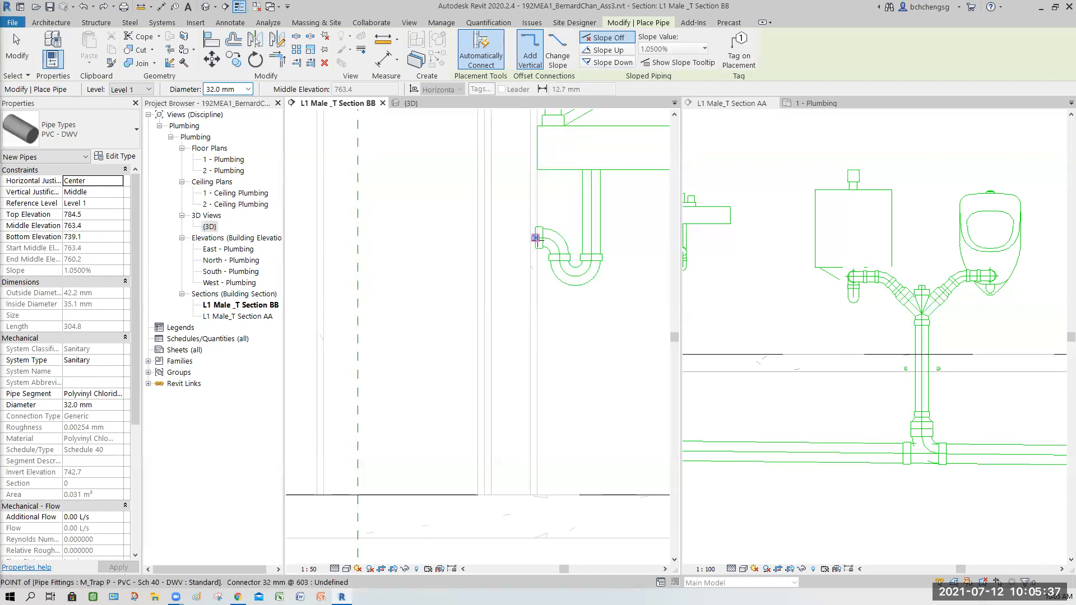
left_click(535, 237)
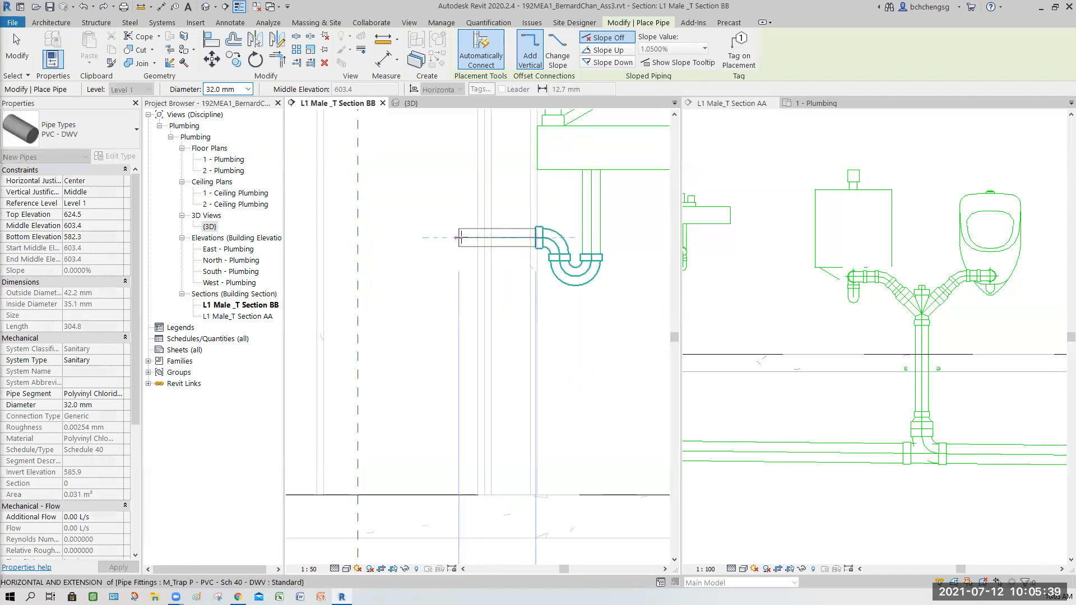
left_click(459, 238)
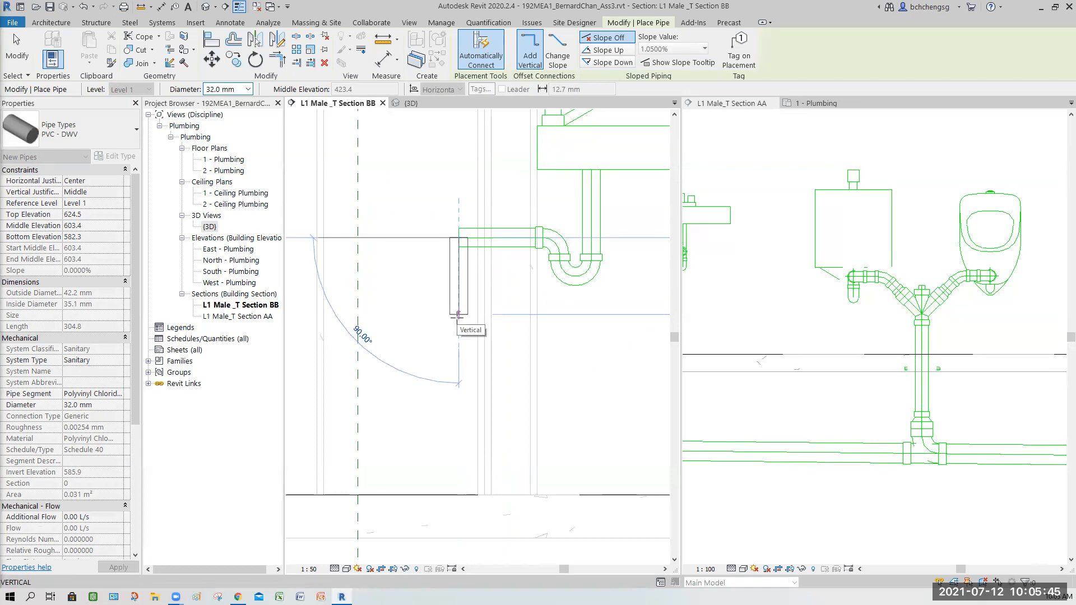
left_click(458, 315)
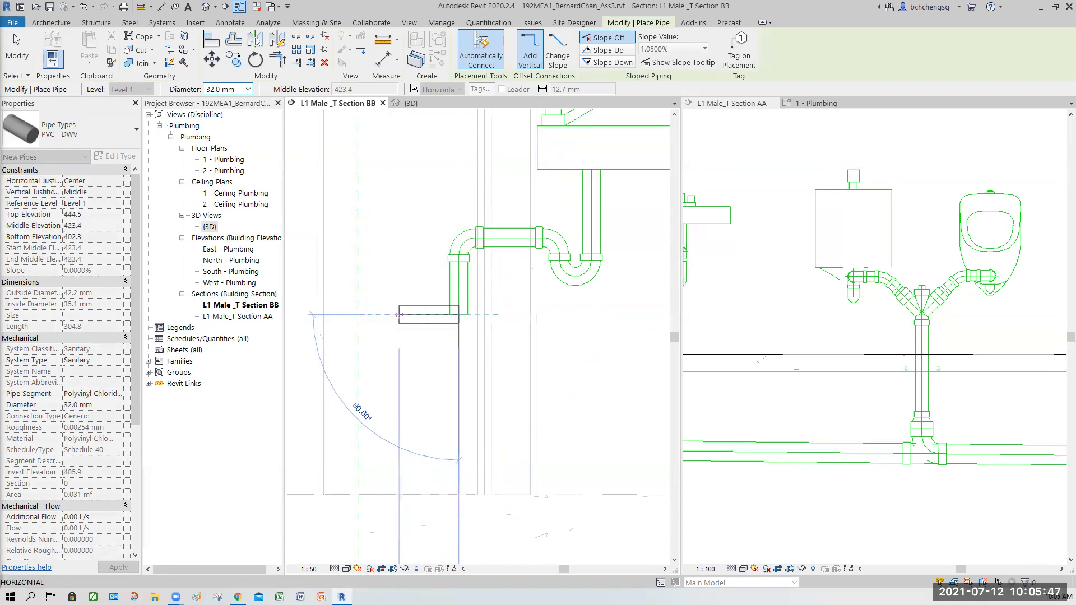
left_click(359, 315)
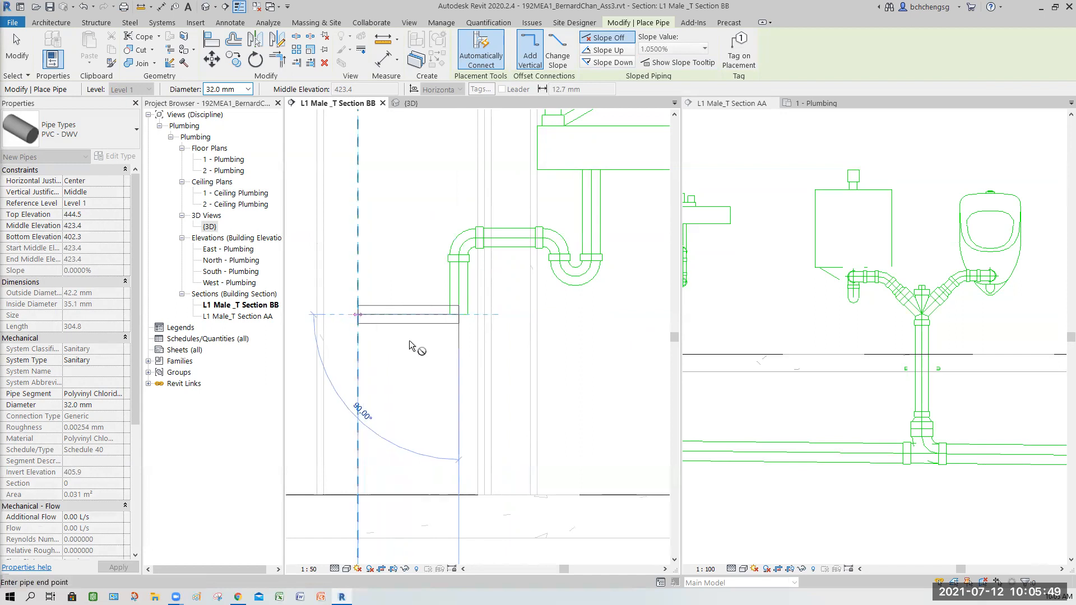
left_click(17, 48)
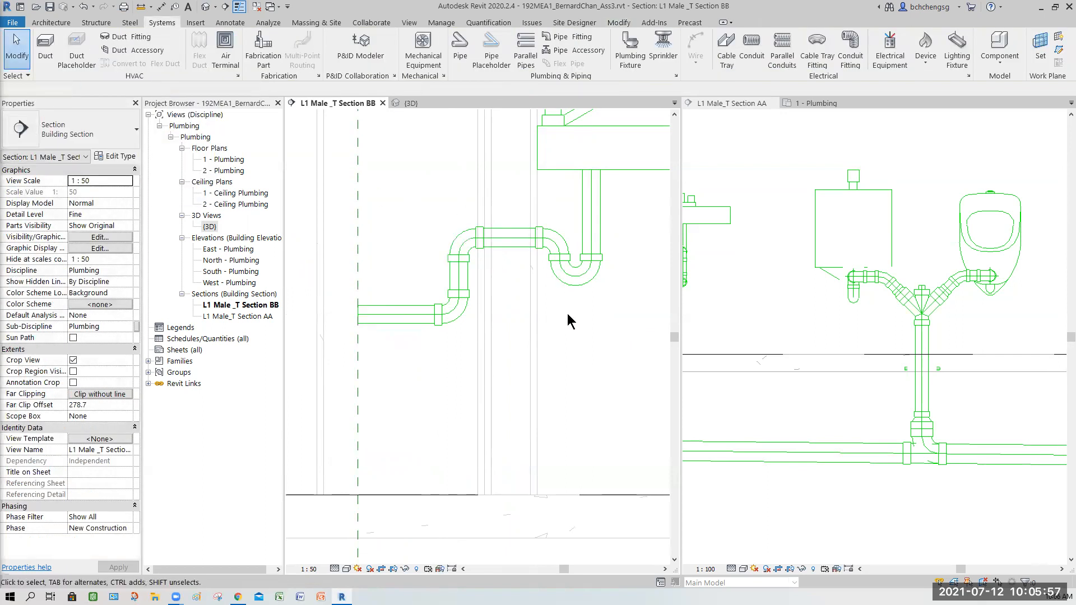
Step: Nudge the short vertical pipe between the two elbows slightly away from the wall and P-trap in Section BB
scroll(493, 258, "up", 3)
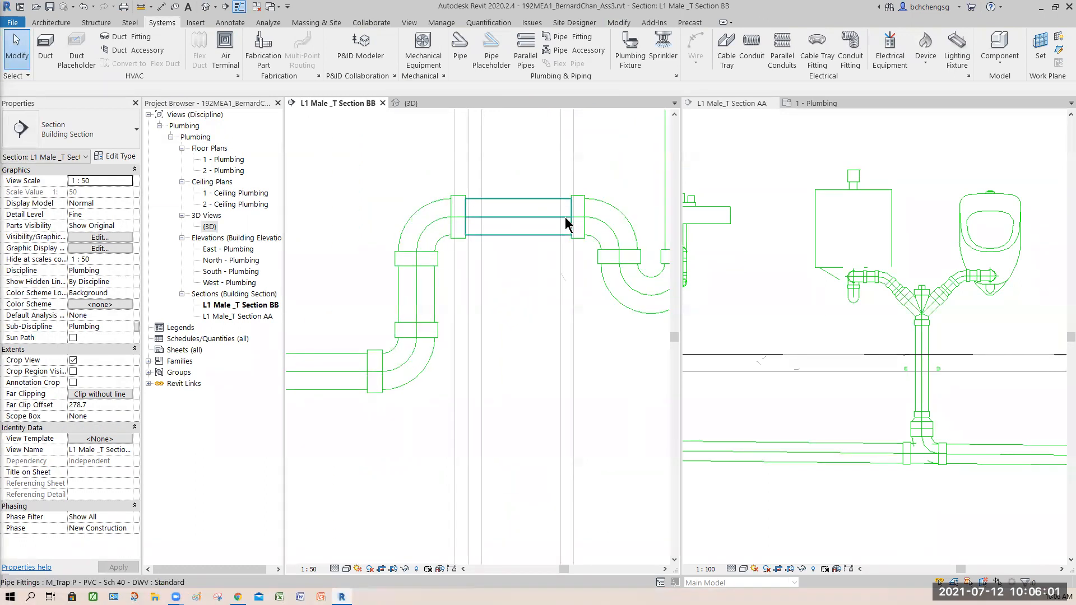
scroll(572, 312, "down", 2)
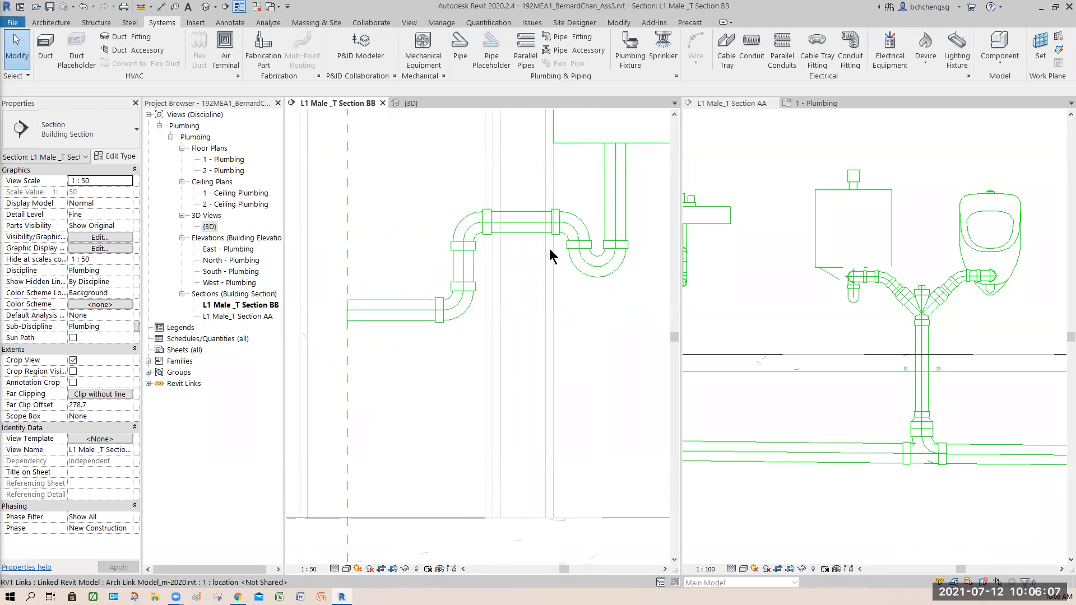
scroll(549, 255, "up", 2)
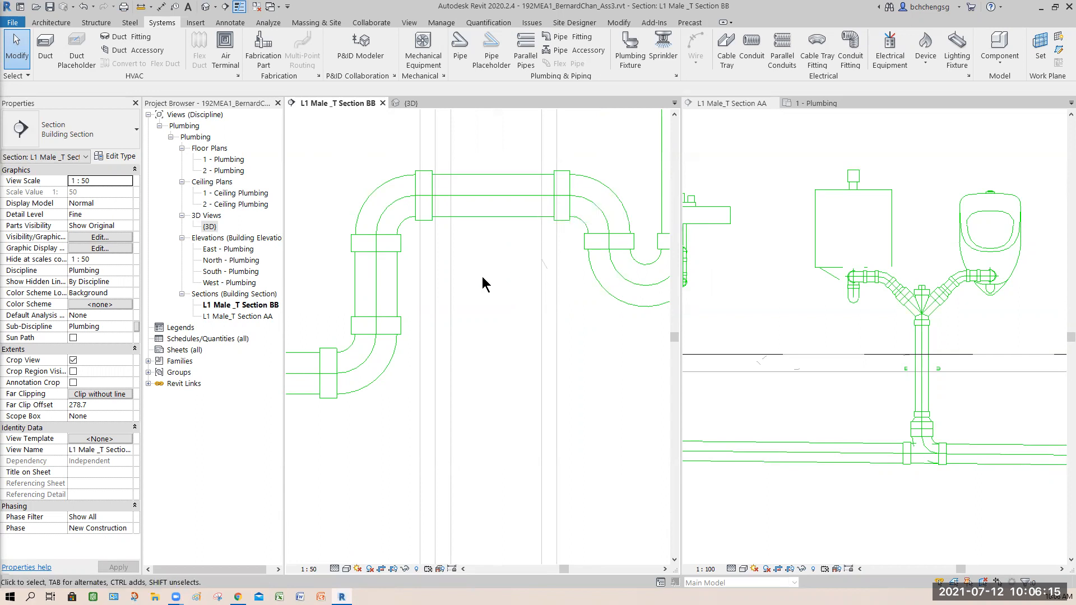
scroll(491, 282, "down", 1)
middle_click_drag(494, 284, 574, 291)
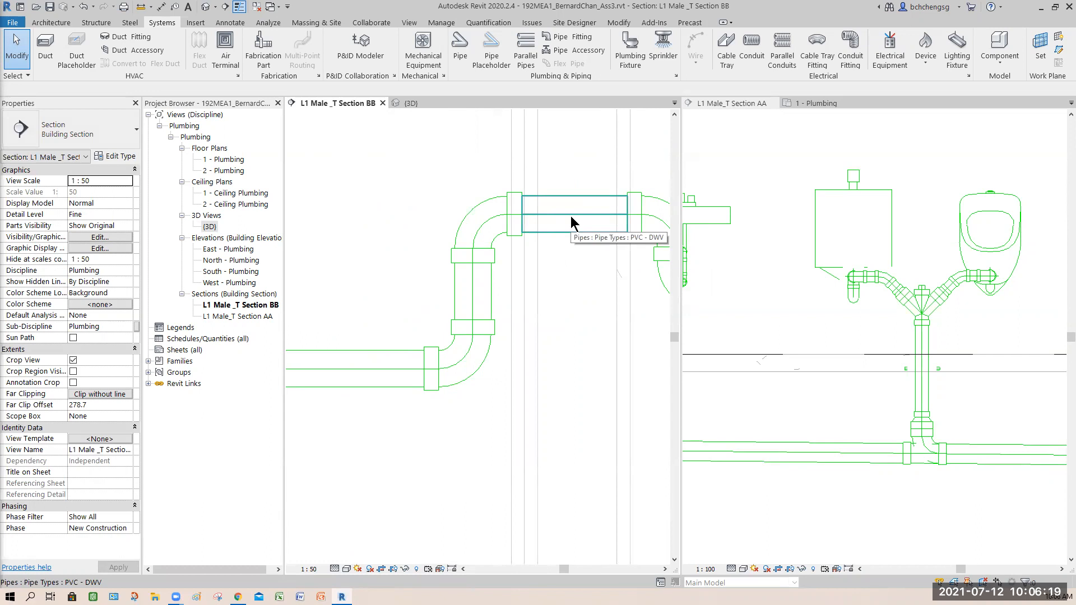
left_click(452, 290)
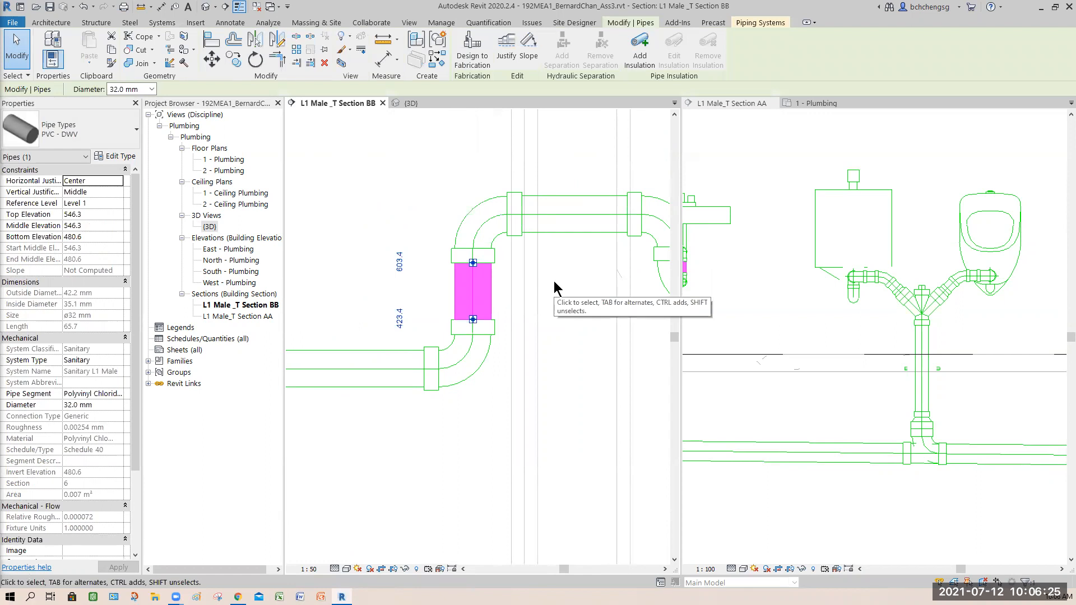
key("Left")
key("Left")
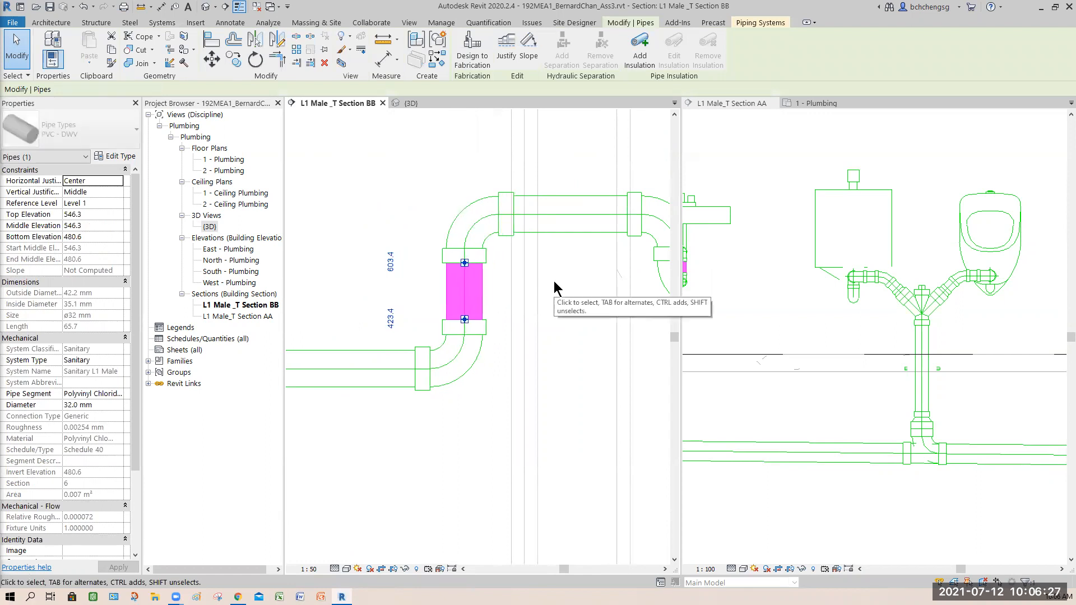
key("Left")
key("Left")
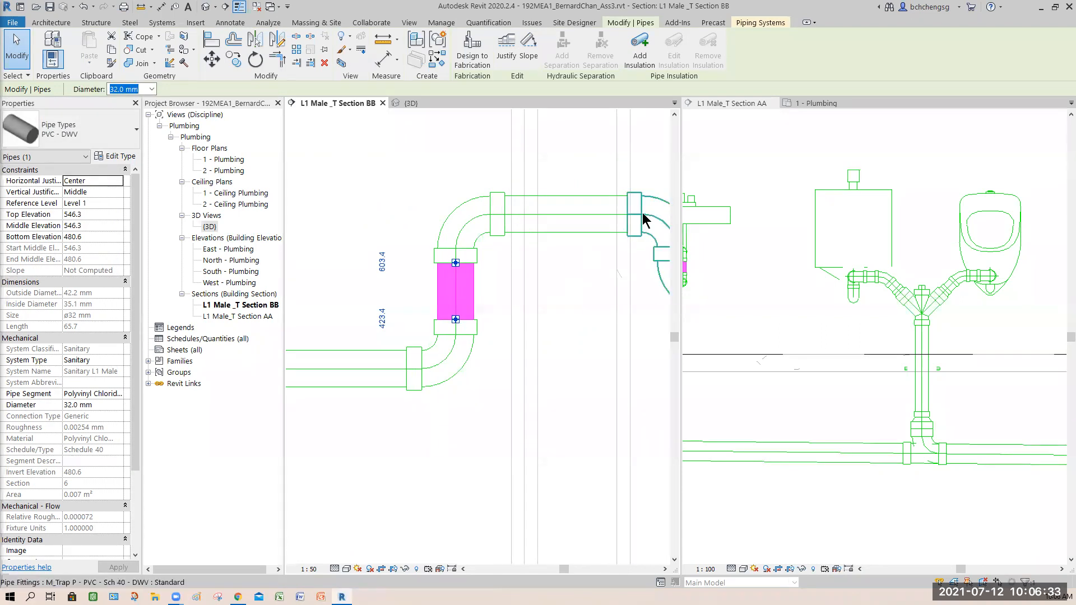
left_click(578, 275)
Step: Lower the horizontal pipe ending at the reference plane to a middle elevation of 283.4 mm
scroll(577, 275, "down", 1)
middle_click_drag(578, 278, 461, 290)
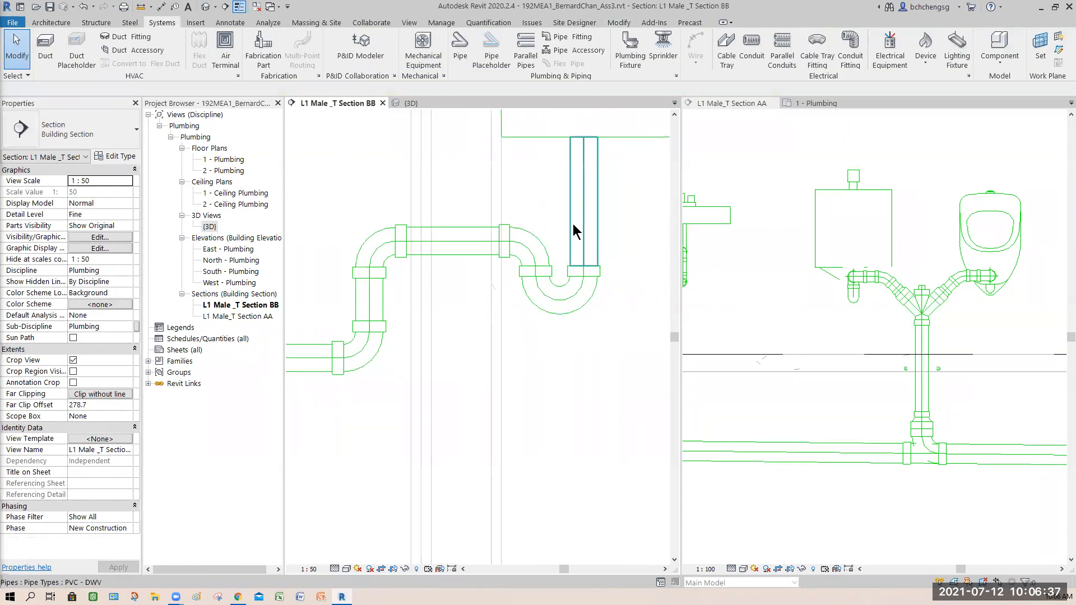
scroll(617, 192, "down", 1)
middle_click_drag(629, 199, 574, 274)
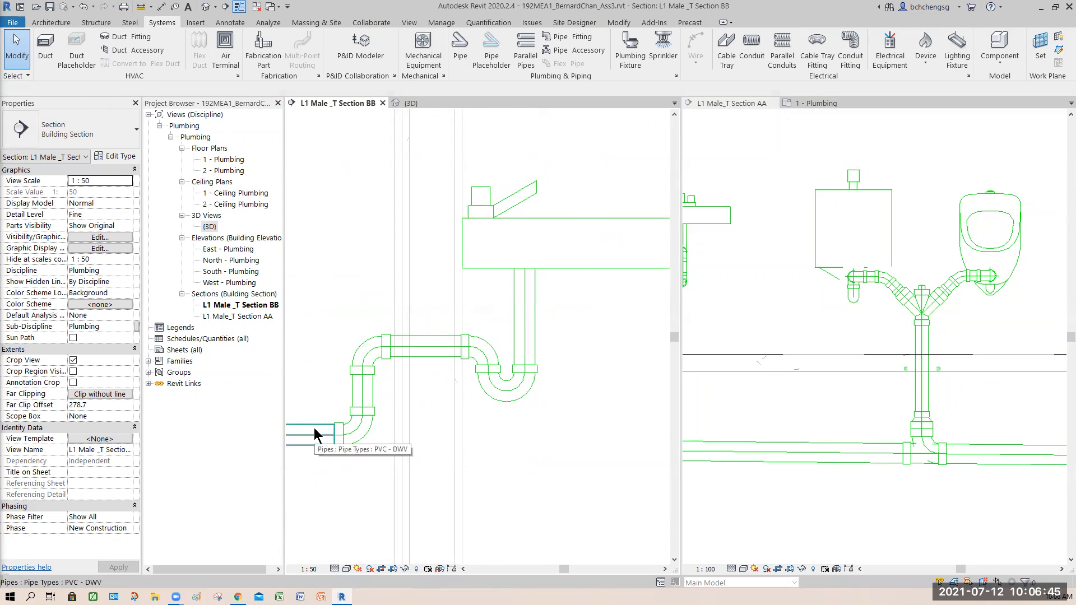
middle_click_drag(454, 402, 613, 361)
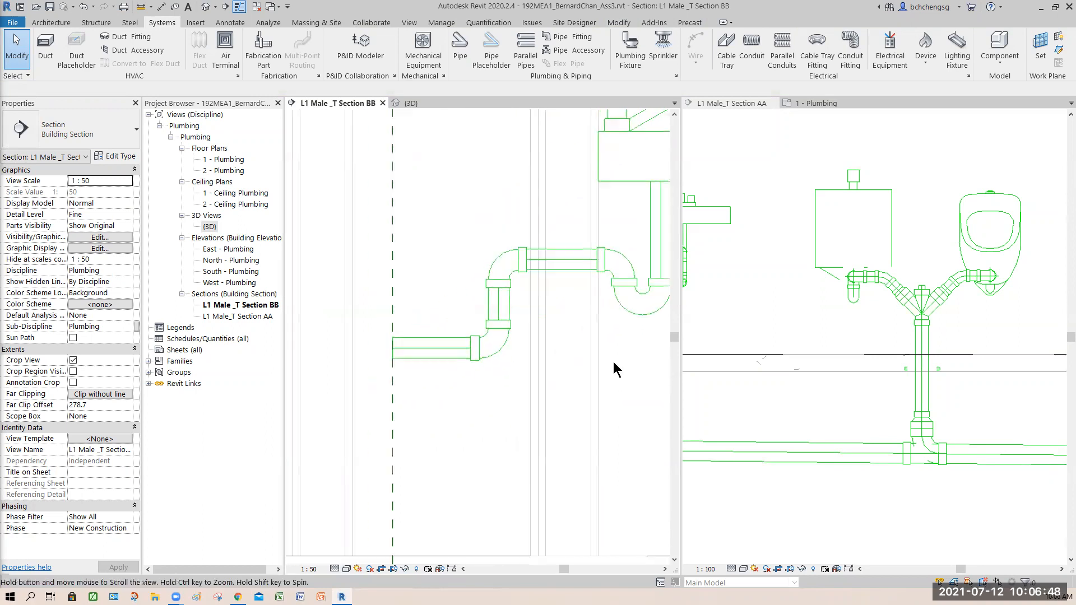
left_click(454, 364)
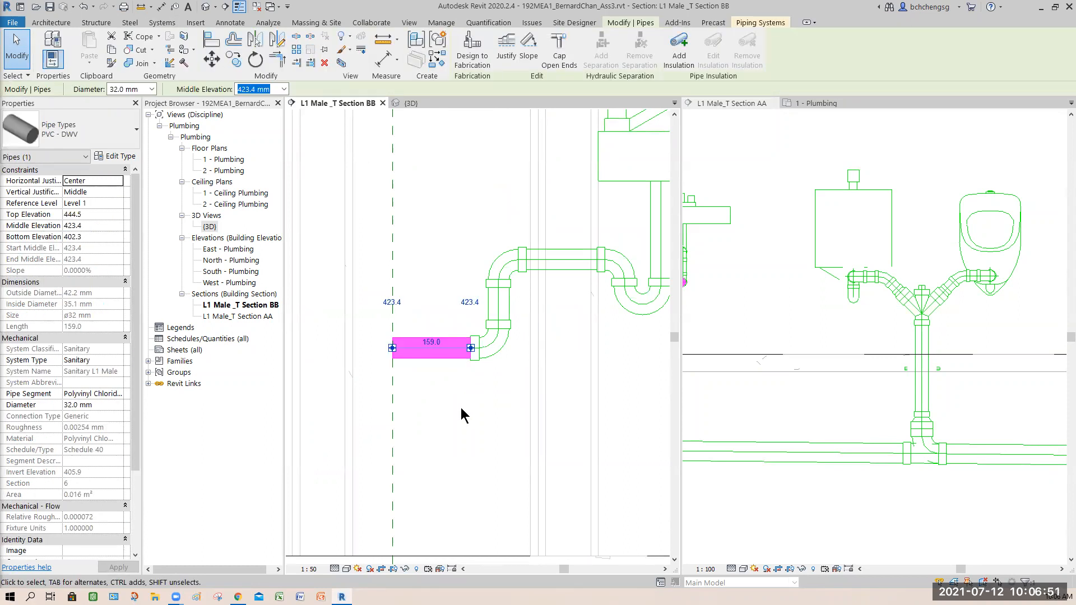
left_click(796, 301)
middle_click_drag(796, 302, 941, 297)
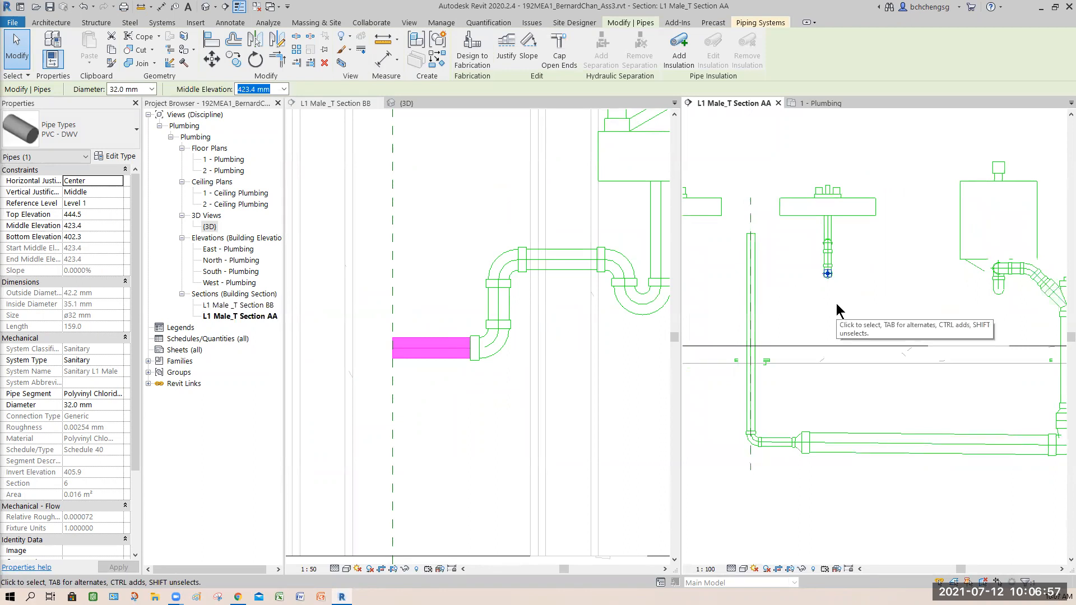
key("Down")
key("Down")
key("Down")
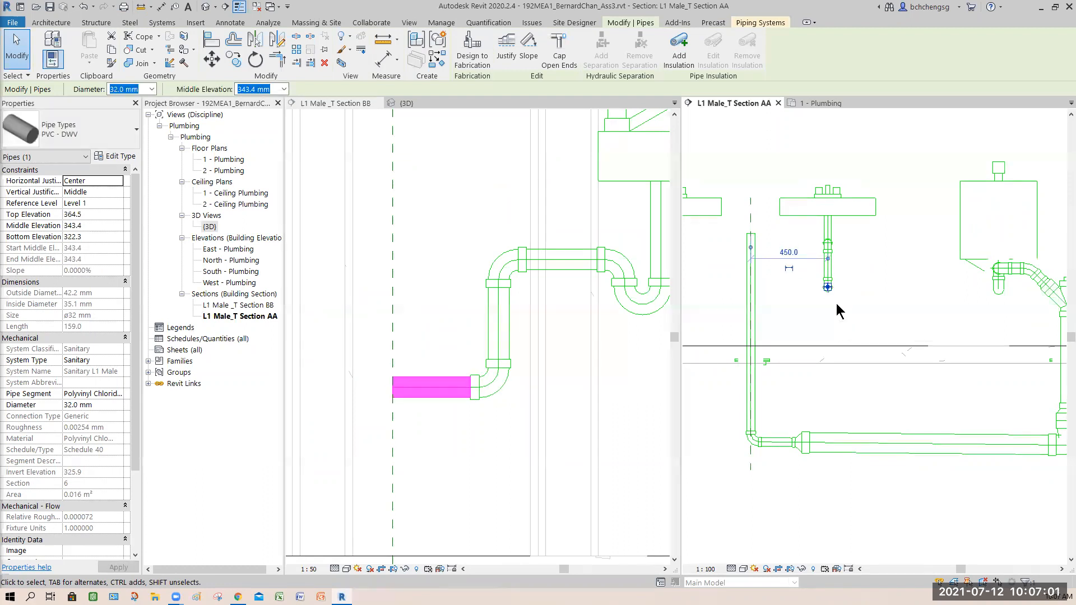
key("Down")
key("Down")
key("Down")
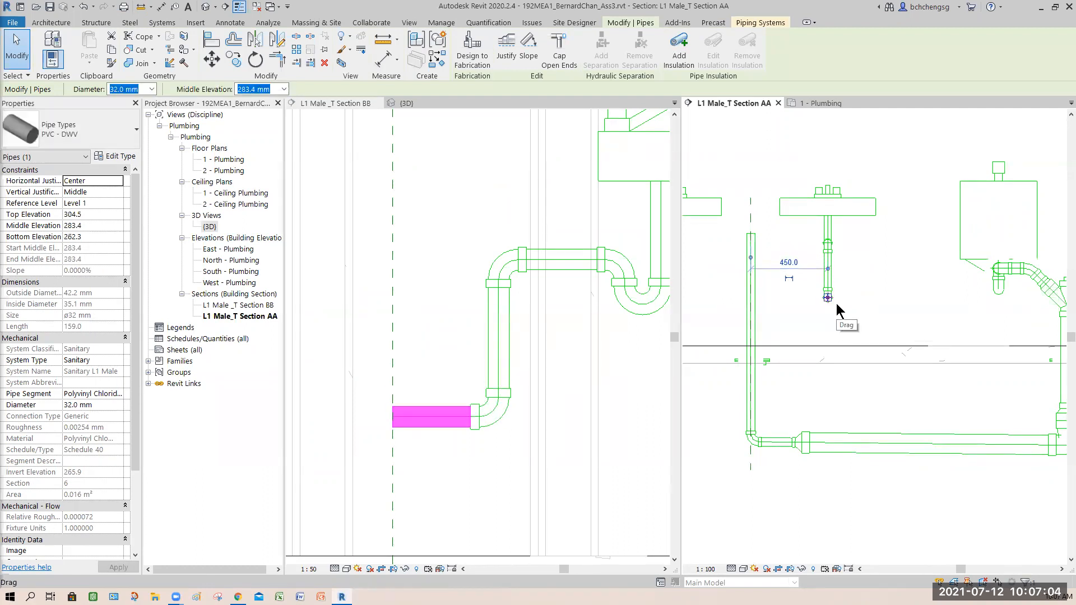
Step: Draw an unsloped 32 mm horizontal pipe from the lavatory pipe's open end partway towards the vertical pipe in Section AA
left_click(473, 481)
left_click(793, 301)
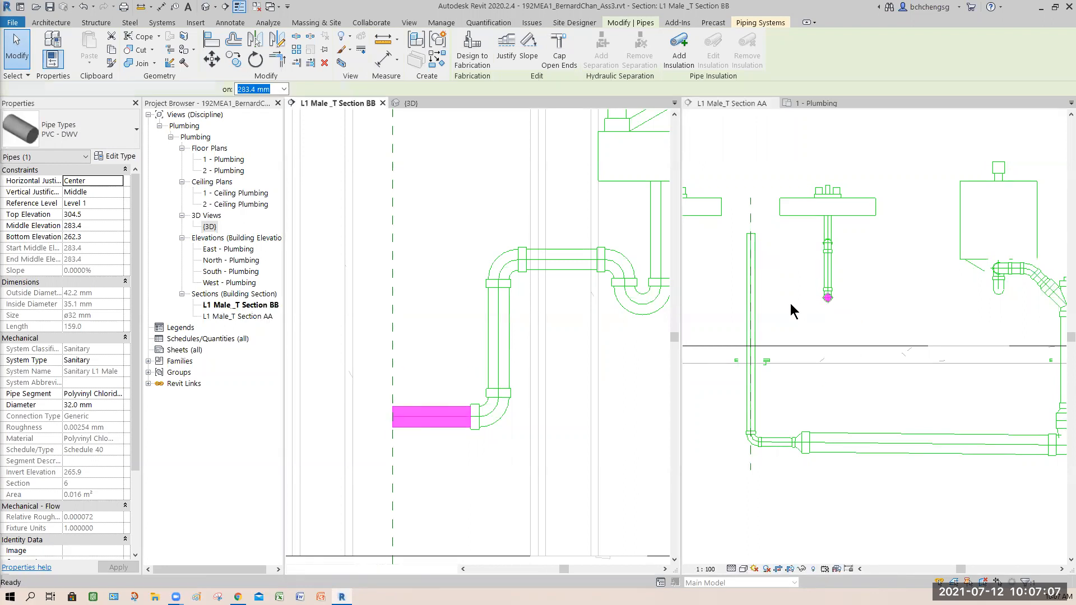
scroll(793, 301, "up", 2)
scroll(793, 301, "up", 1)
middle_click_drag(820, 305, 881, 298)
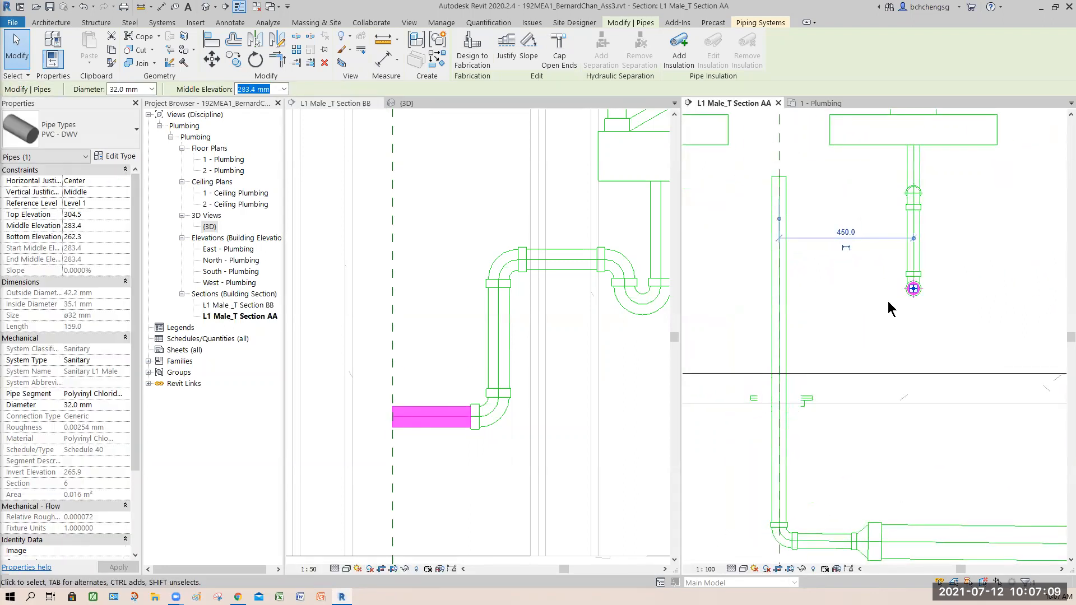
right_click(912, 290)
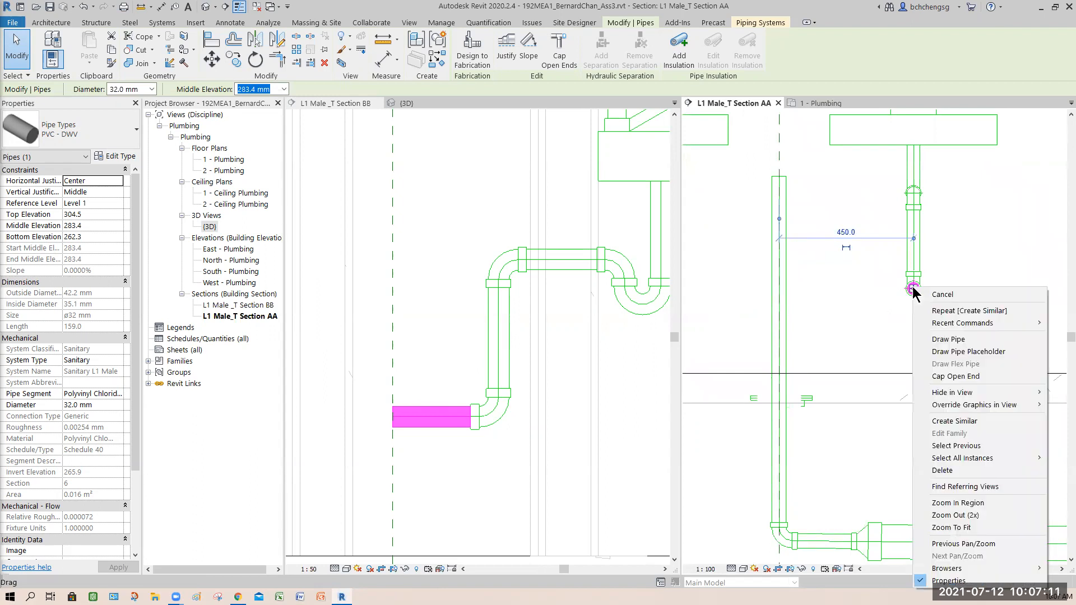
left_click(955, 340)
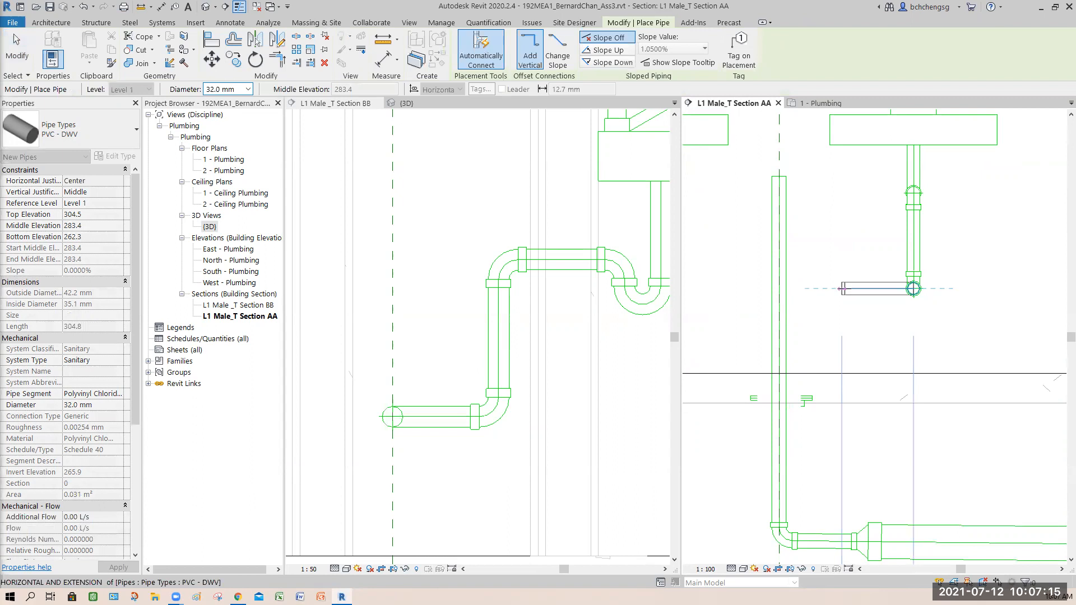
left_click(842, 288)
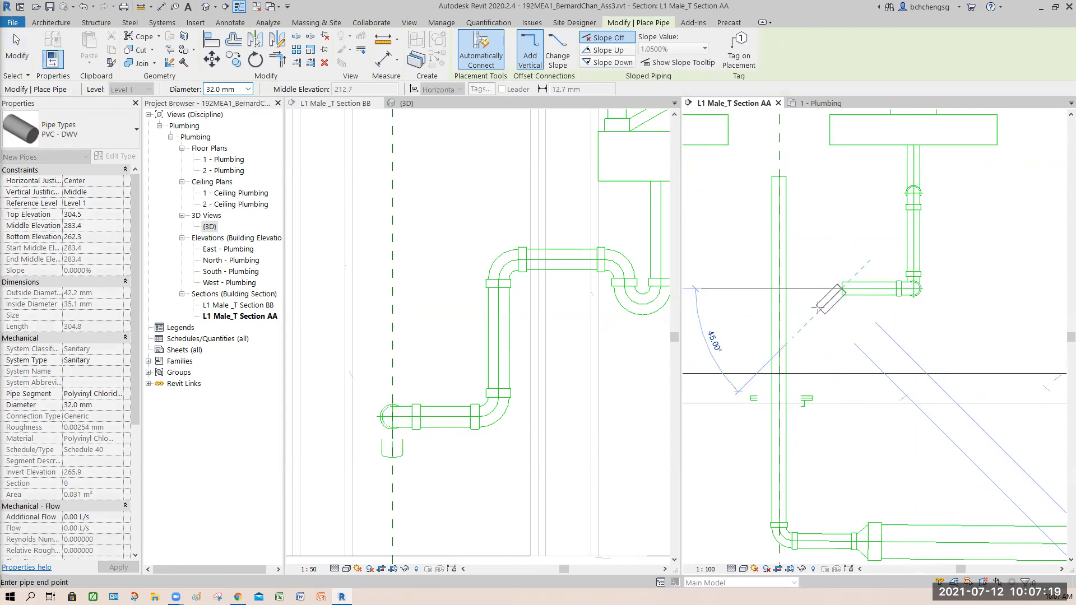
key("Escape")
key("Escape")
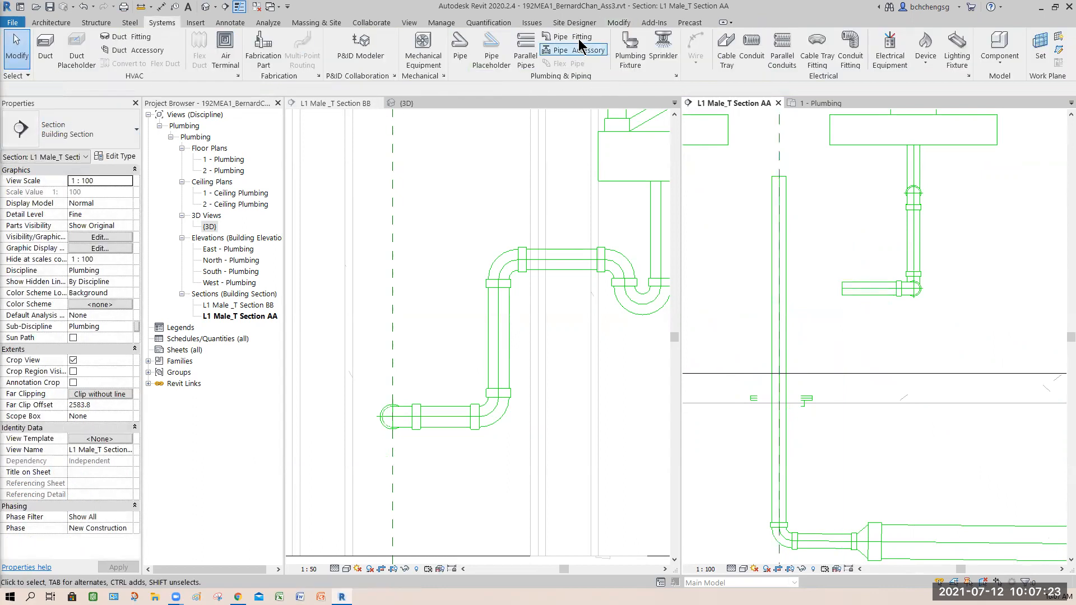
Step: Place an M_Wye 45 Deg Double - PVC - Sch 40 - DWV fitting on the vertical pipe, below the horizontal branch
left_click(560, 36)
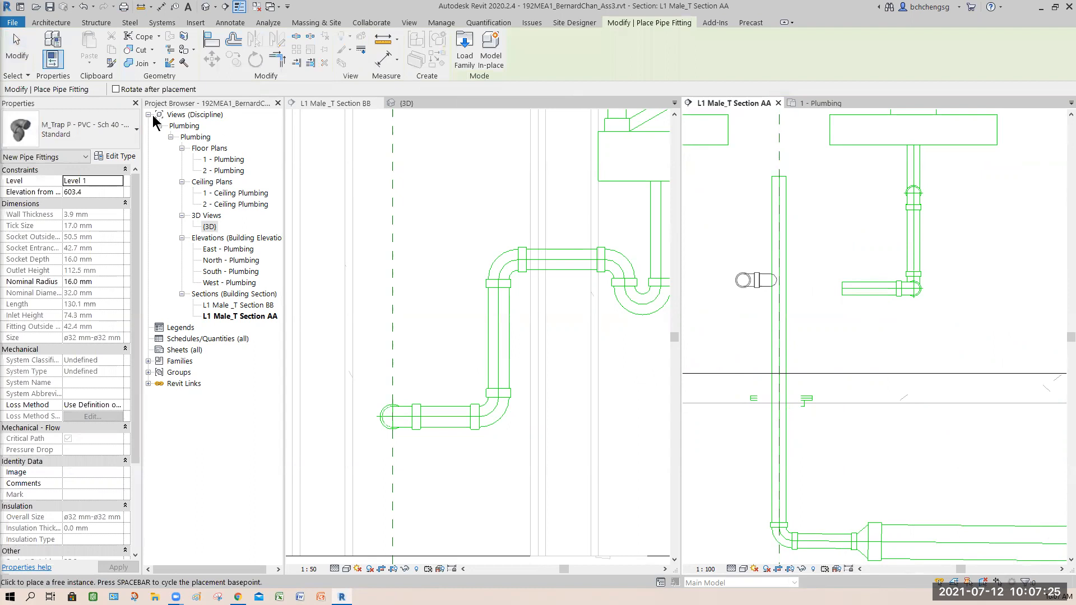
left_click(79, 132)
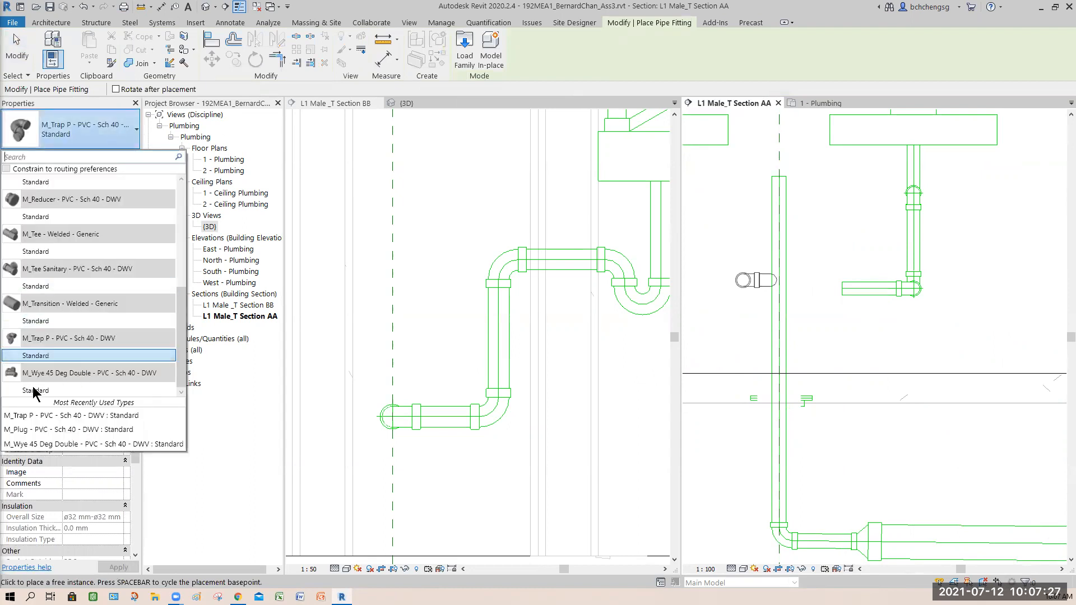
mouse_move(33, 375)
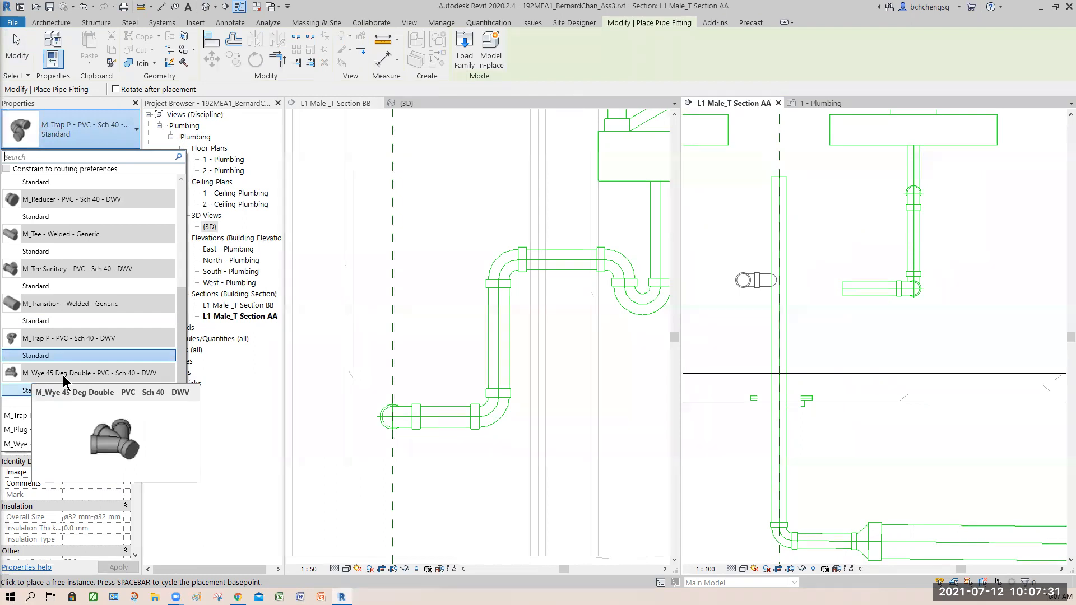
left_click(35, 391)
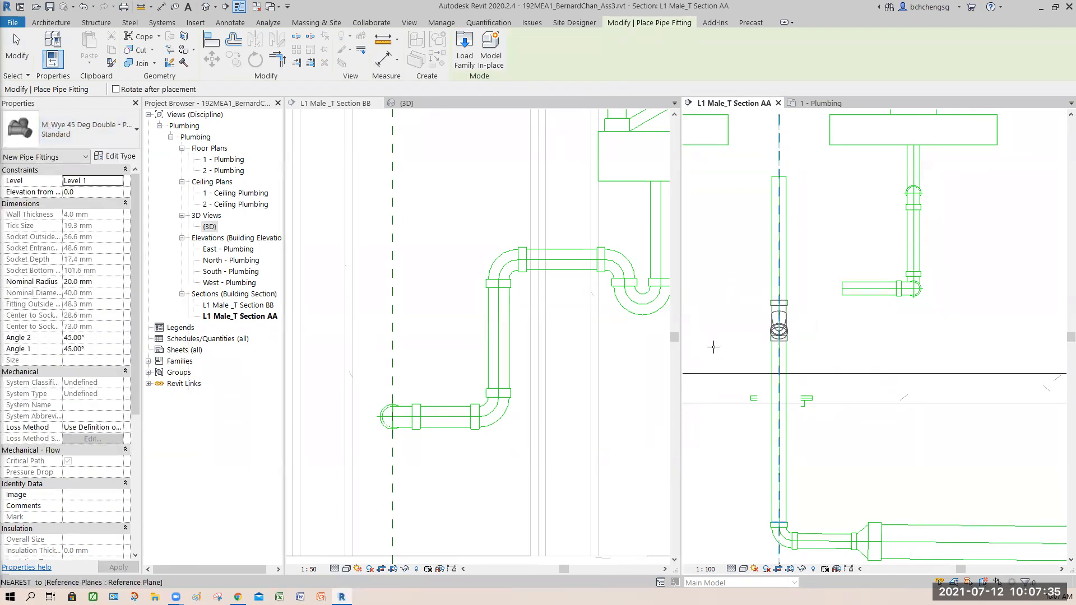
left_click(779, 330)
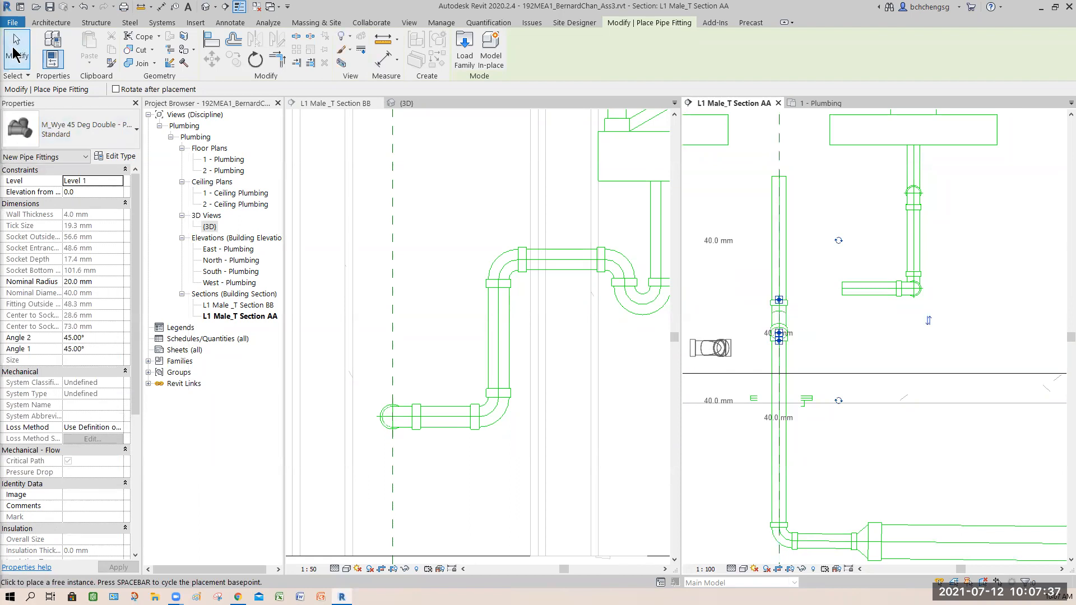
left_click(17, 50)
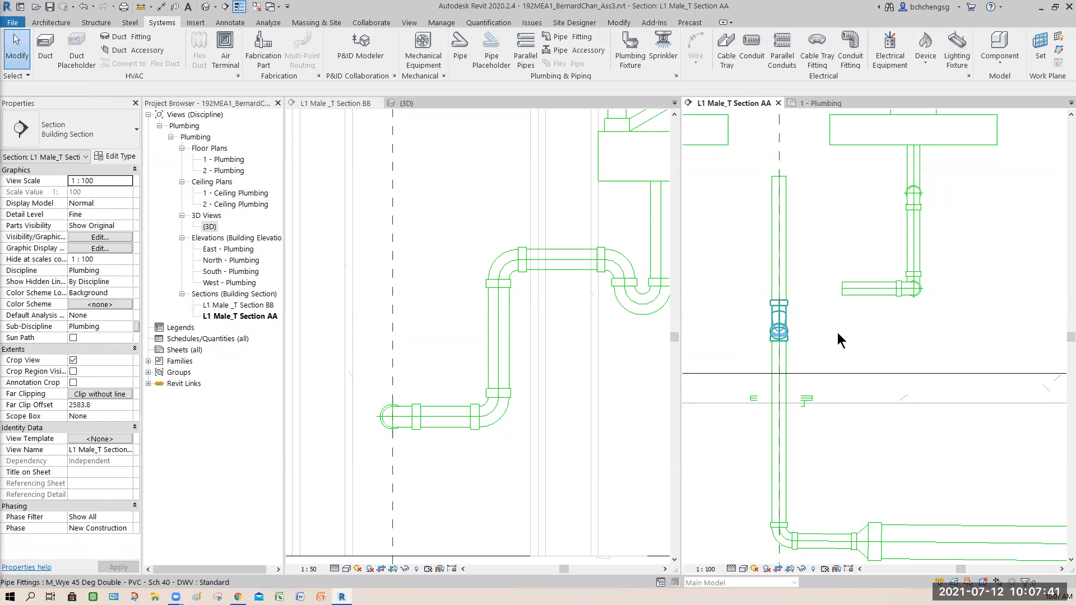
Step: Rotate the double wye so its branches point towards both lavatories, and nudge it down to an elevation of 113.7 mm
left_click(786, 328)
left_click(839, 242)
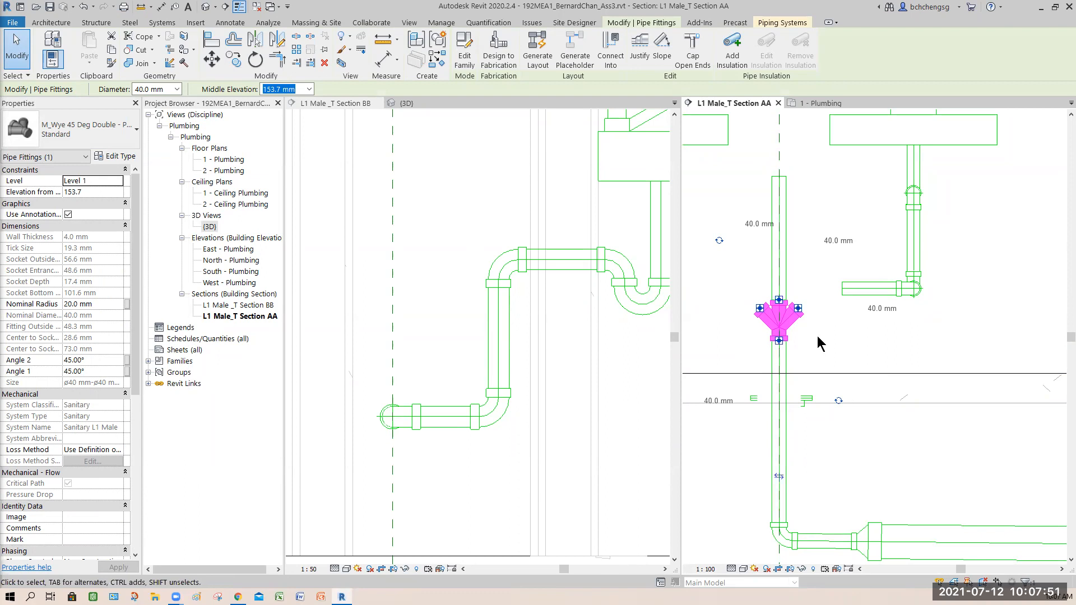
key("Down")
key("Down")
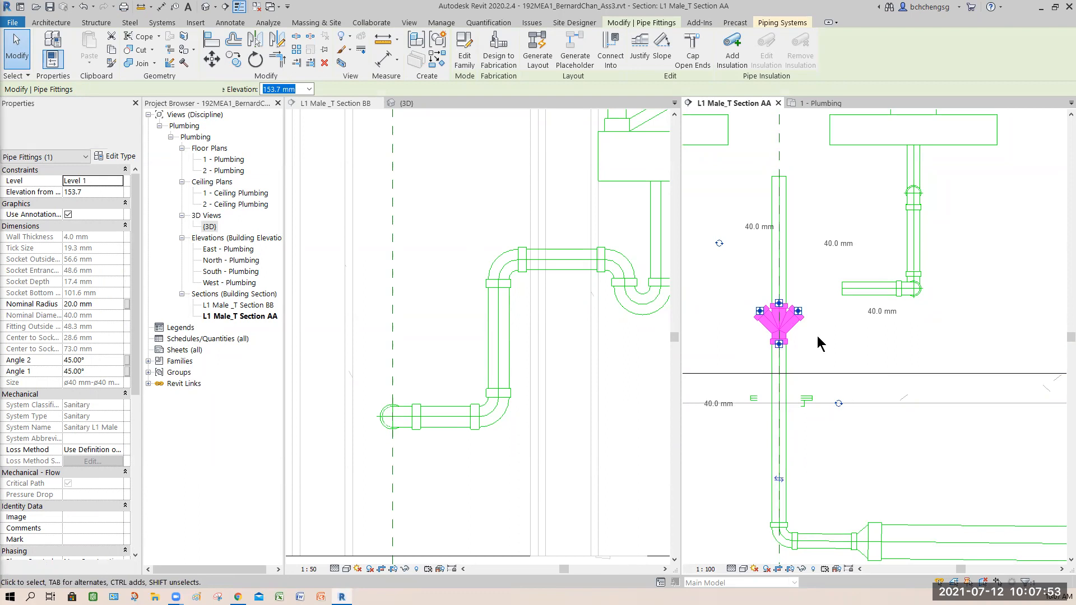
key("Down")
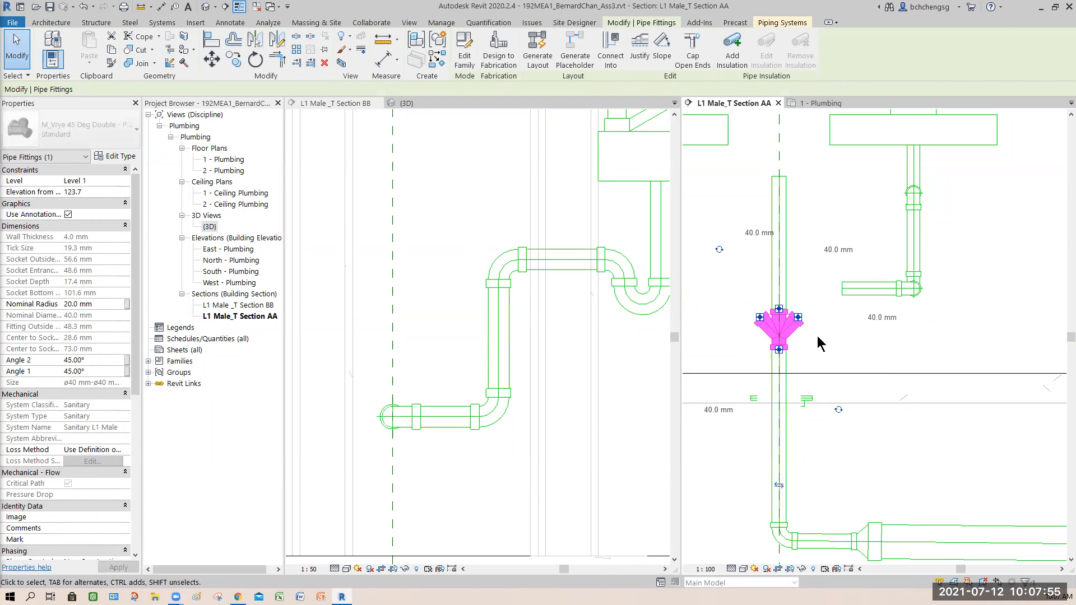
key("Down")
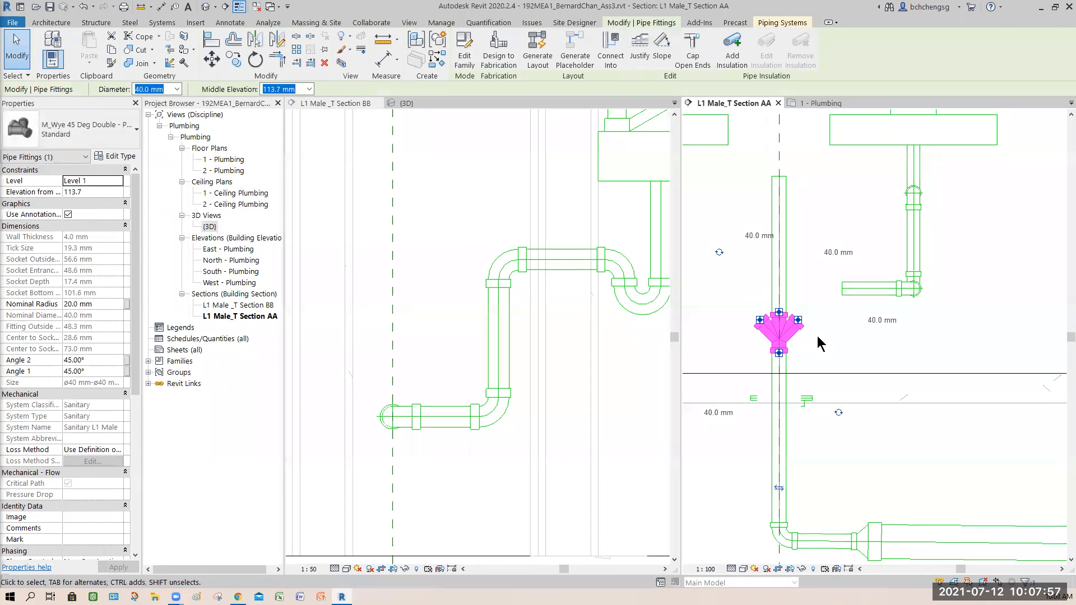
left_click(842, 345)
Step: Draw a 40 mm pipe at 45° from the double wye's lavatory-side branch up to the extension of the horizontal pipe's centreline
scroll(844, 331, "up", 4)
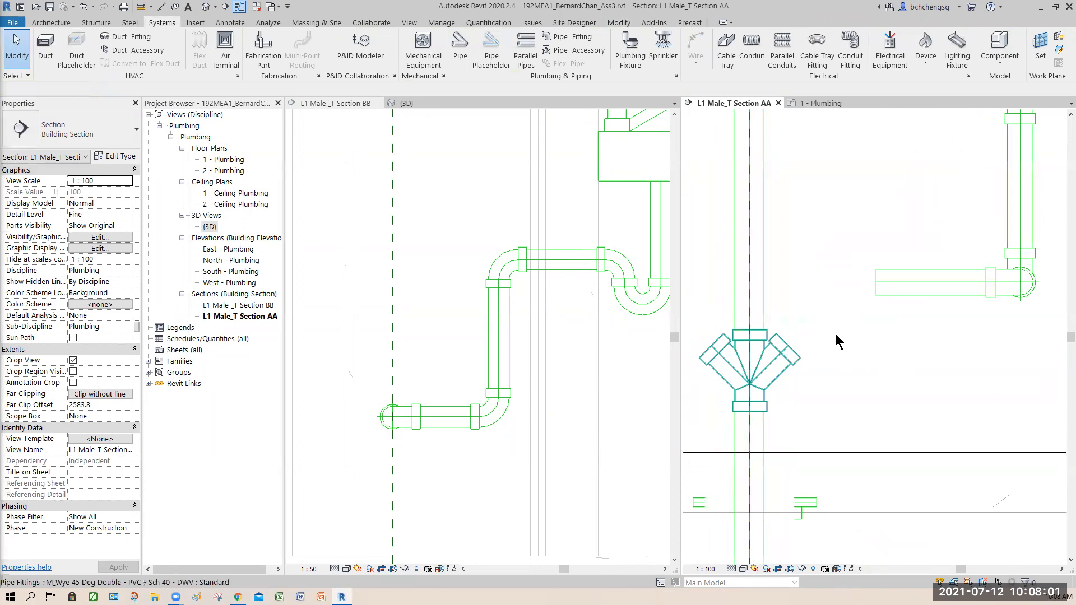
left_click(787, 346)
right_click(788, 348)
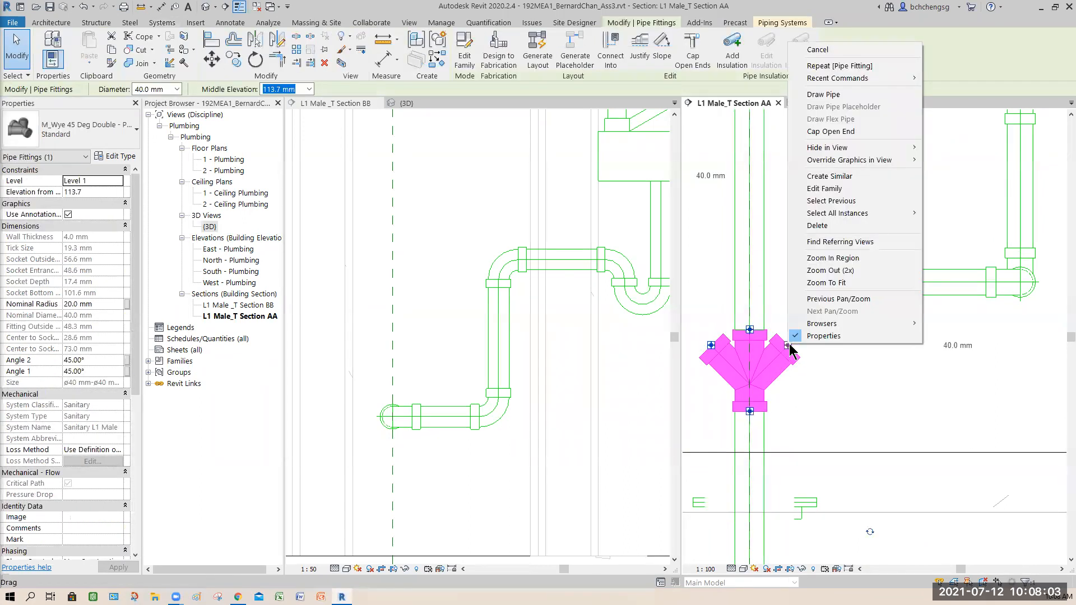
left_click(833, 95)
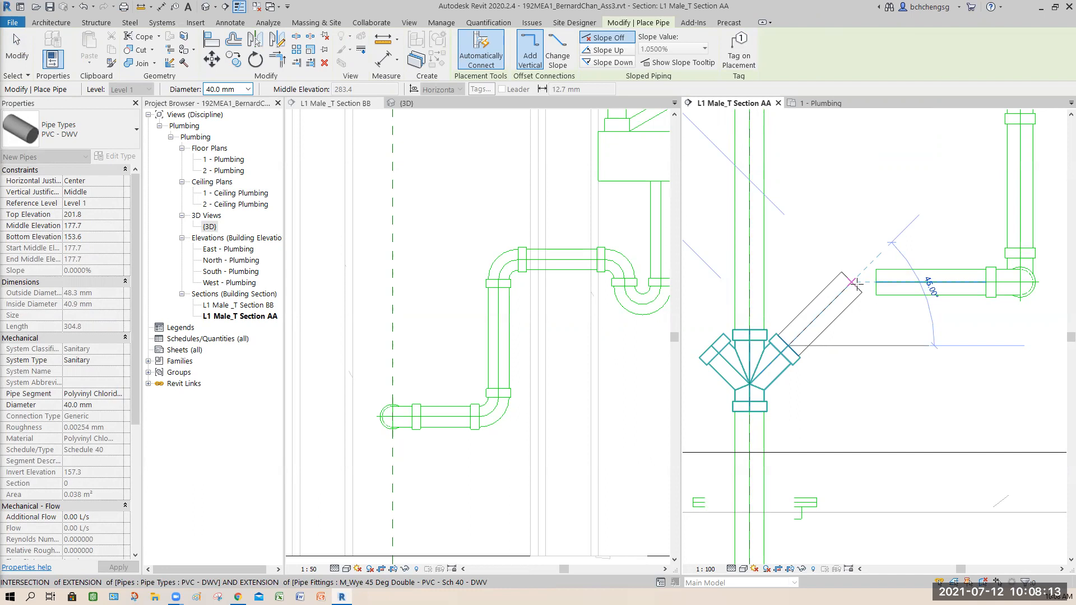
left_click(856, 282)
key("Escape")
key("Escape")
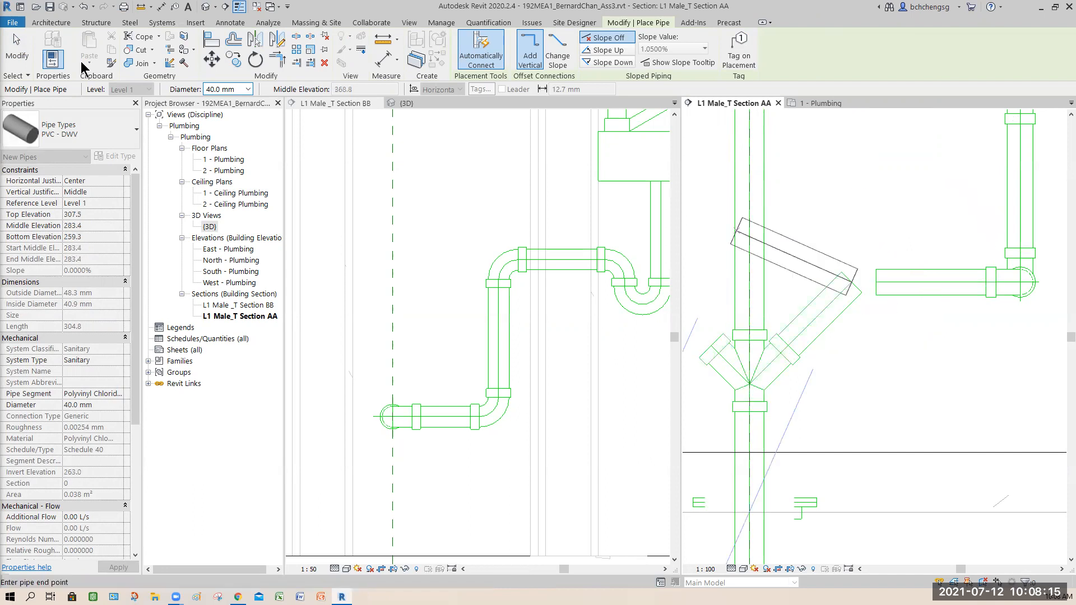
Step: Extend the horizontal 32 mm pipe to join the end of the 45° pipe, and inspect the connection in the 3D view
left_click(875, 281)
left_click_drag(863, 282, 851, 282)
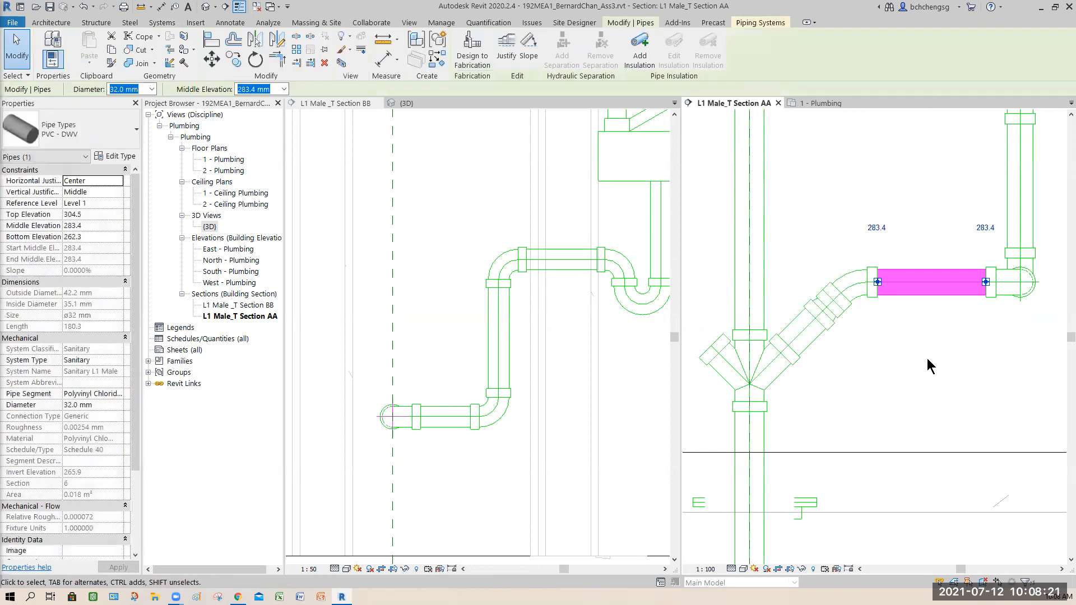
key("Escape")
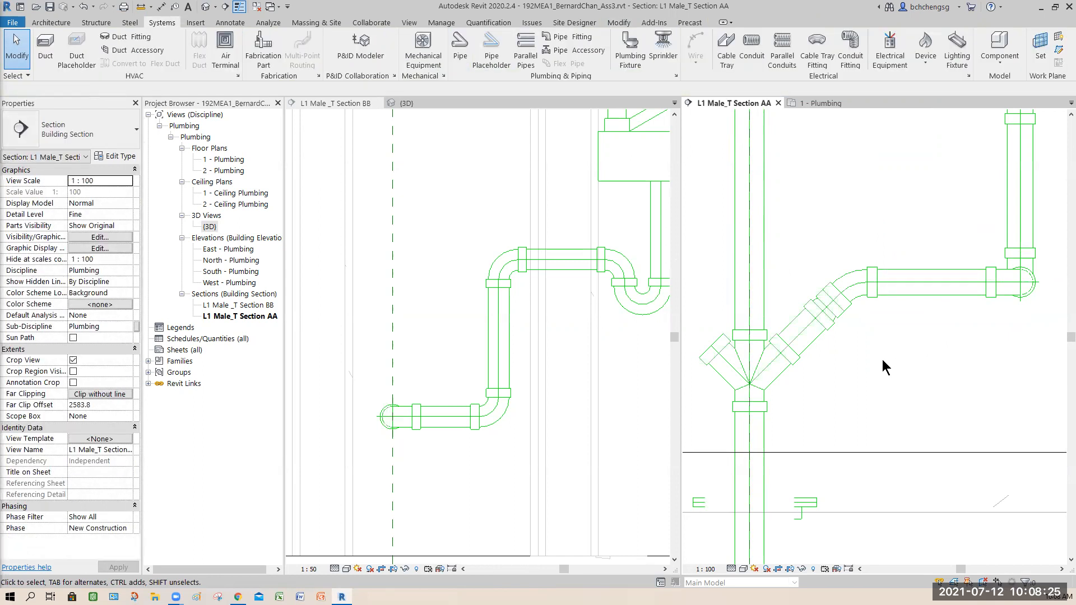
scroll(884, 367, "down", 4)
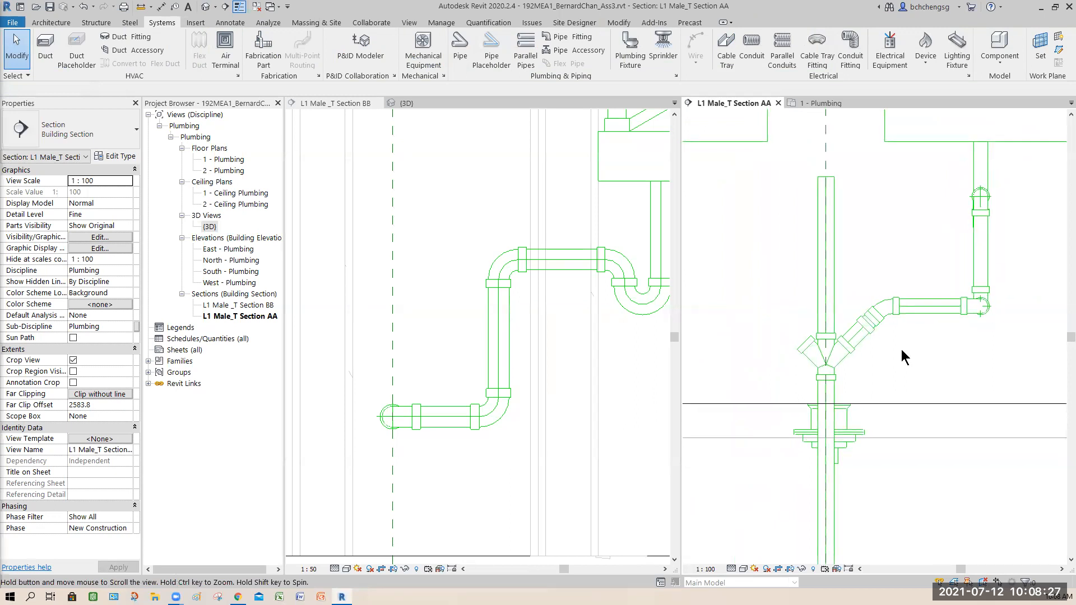
left_click(407, 104)
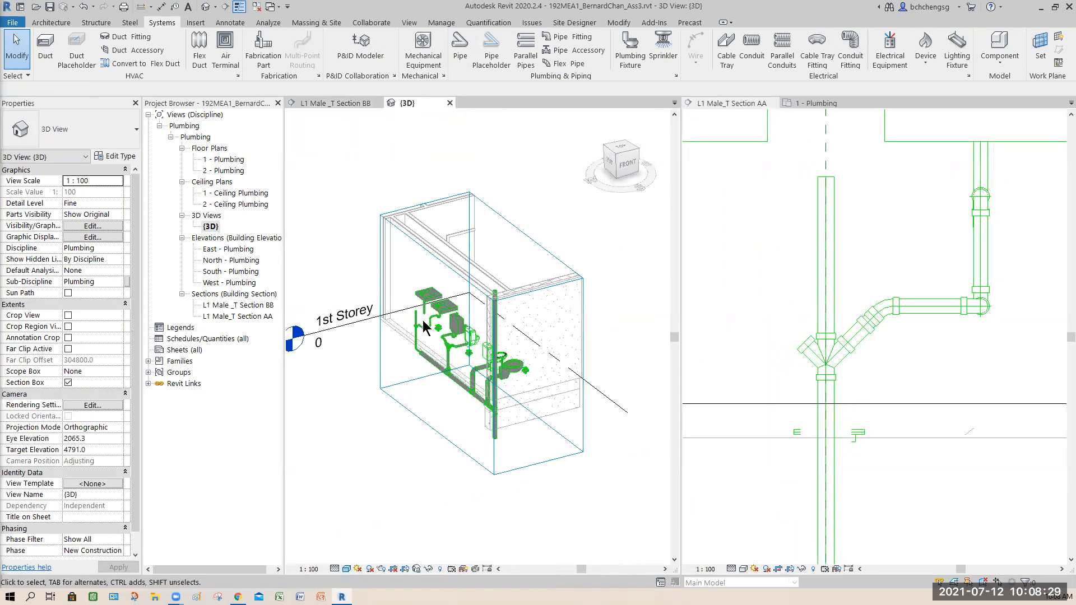
scroll(424, 327, "up", 6)
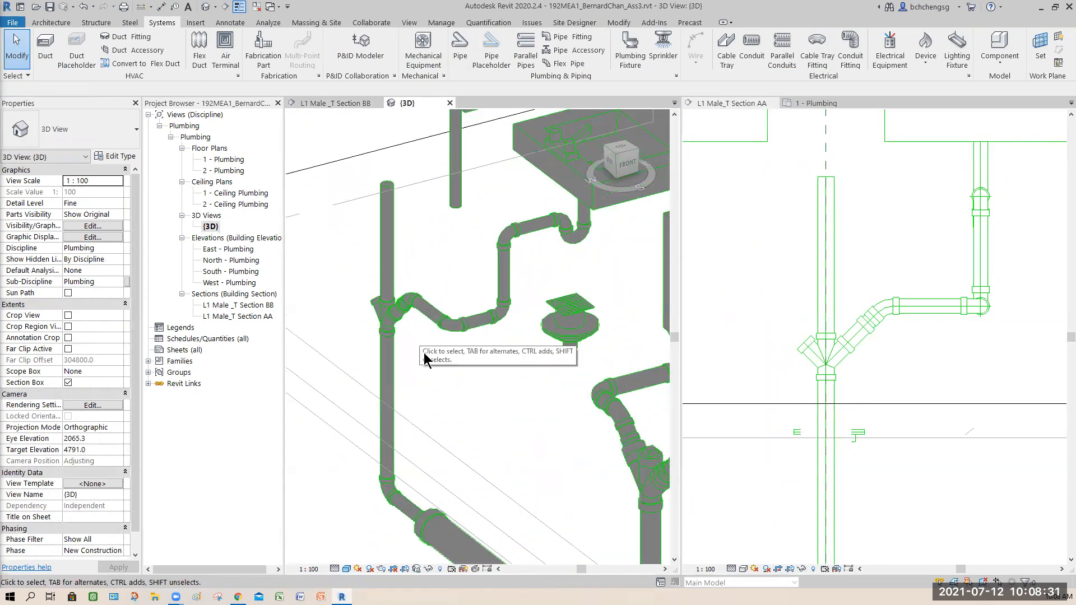
scroll(433, 386, "up", 2)
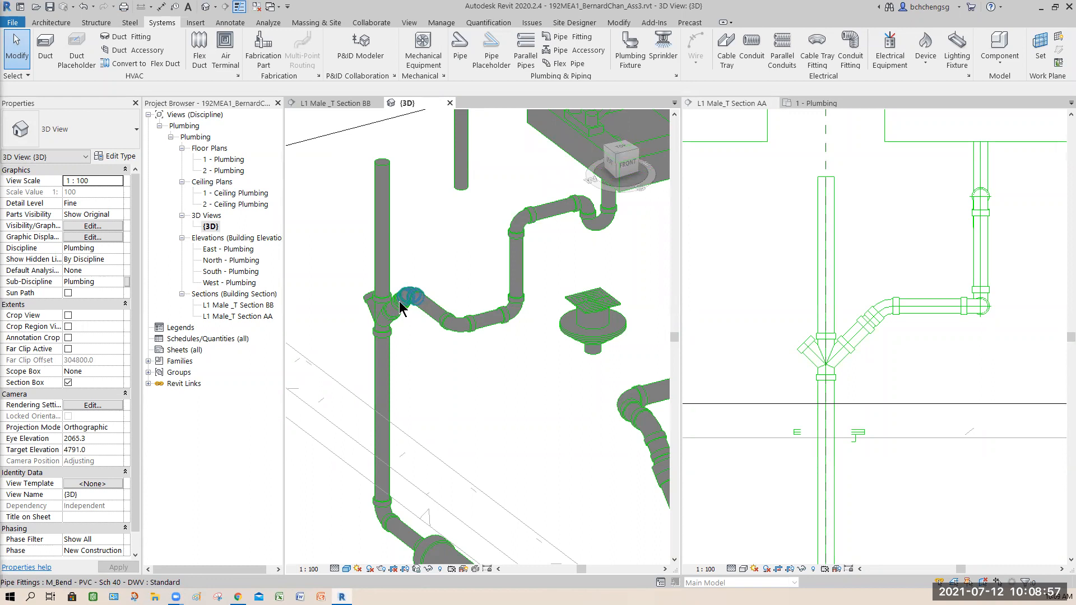
Step: Nudge the double wye down to an elevation of 103.7 mm in Section AA, undoing the excess nudges
left_click(904, 341)
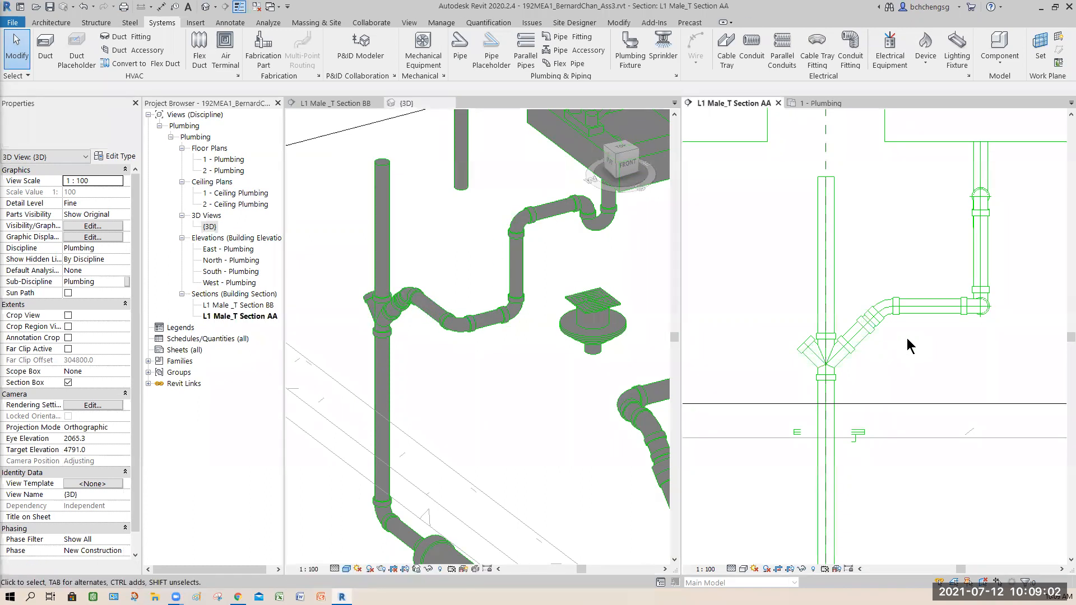
left_click(893, 368)
key("Down")
key("Down")
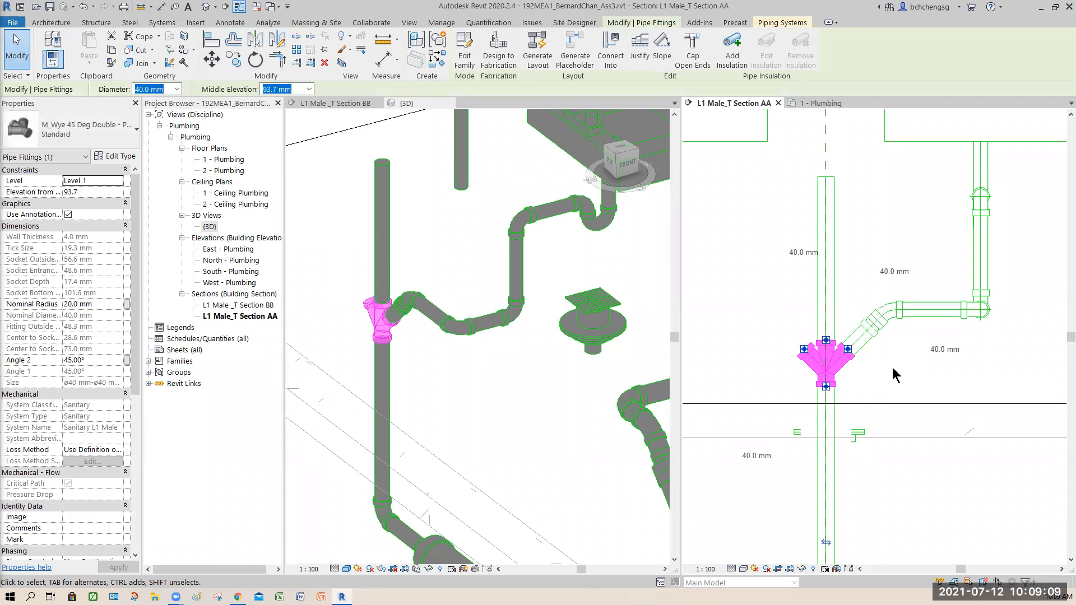
key("Down")
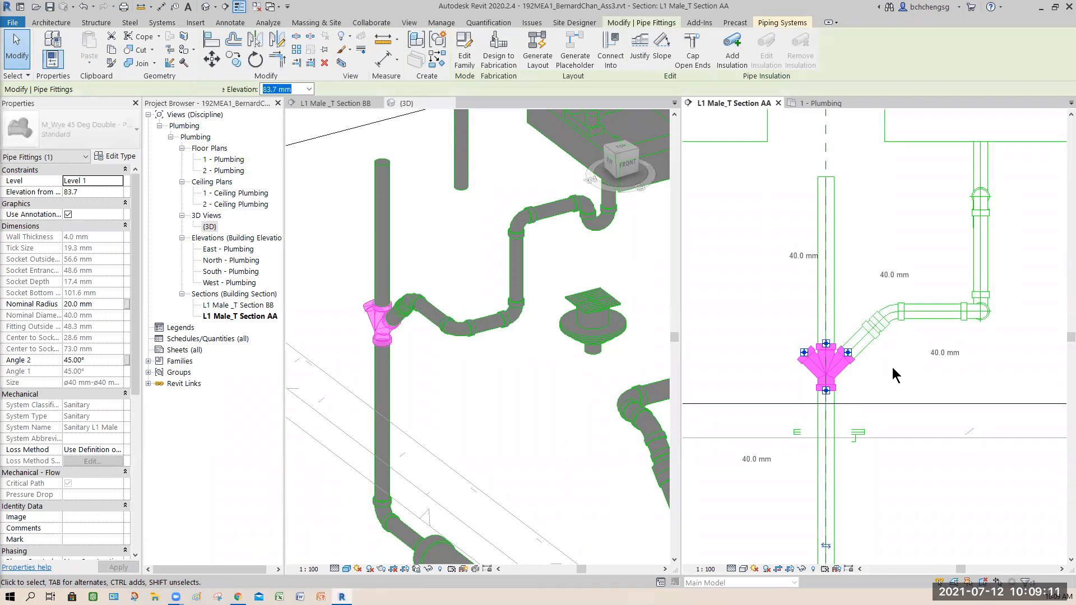
key("Down")
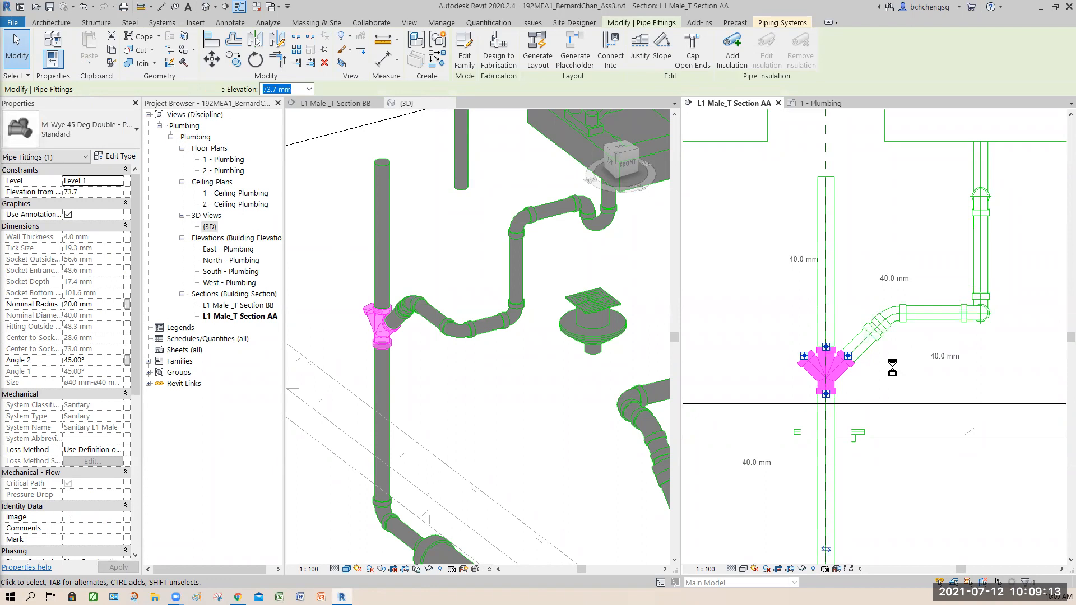
key("ctrl+z")
key("ctrl+z")
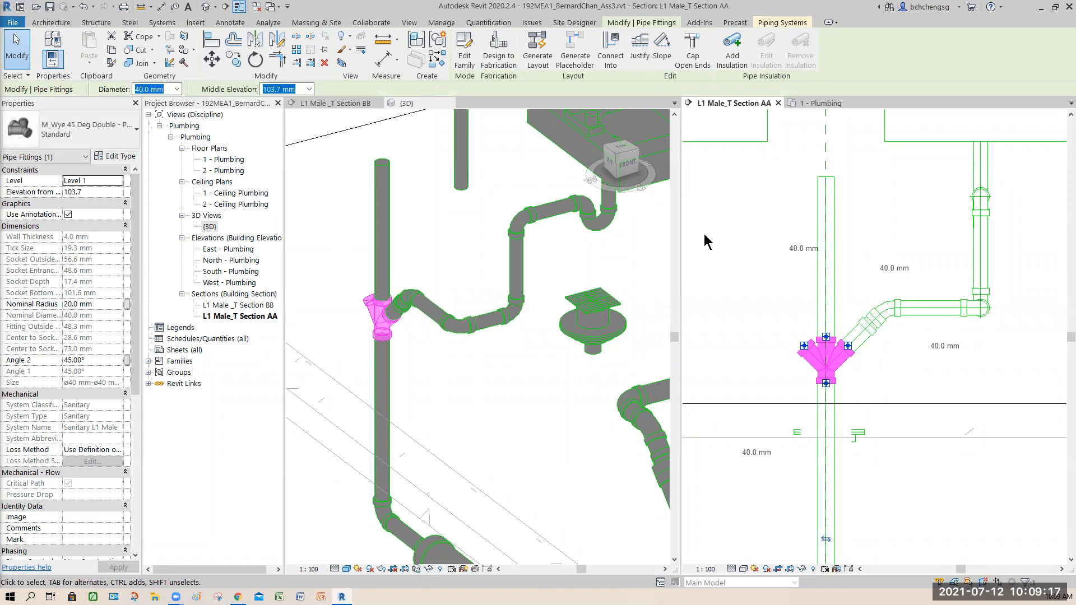
left_click(735, 266)
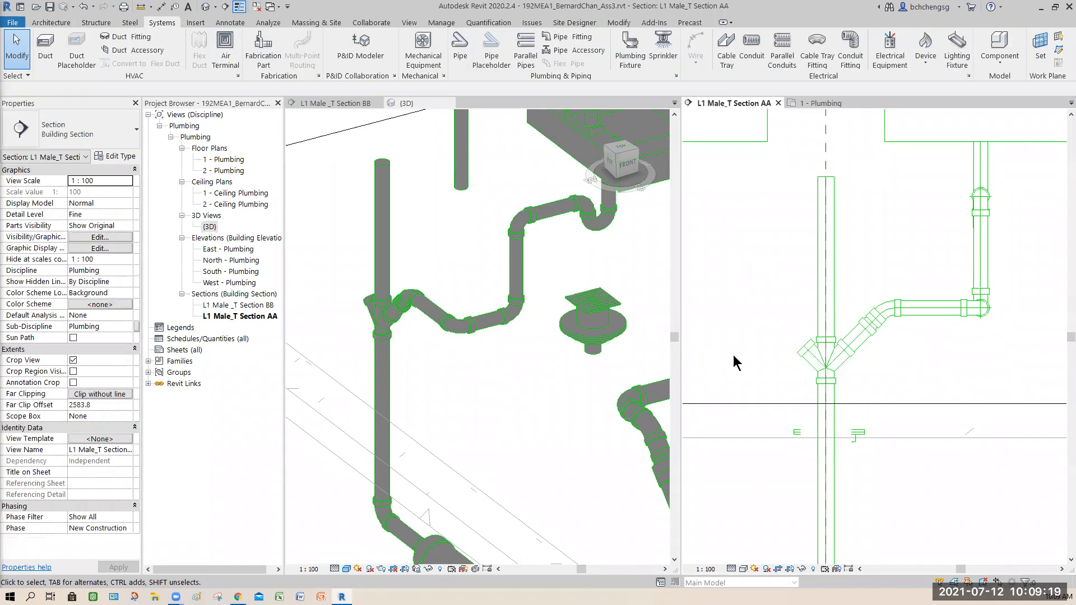
Step: Examine the lavatory branch and the neighbouring fixtures' double wye connection in the 3D view
left_click(529, 431)
scroll(544, 412, "down", 2)
middle_click_drag(540, 408, 476, 360)
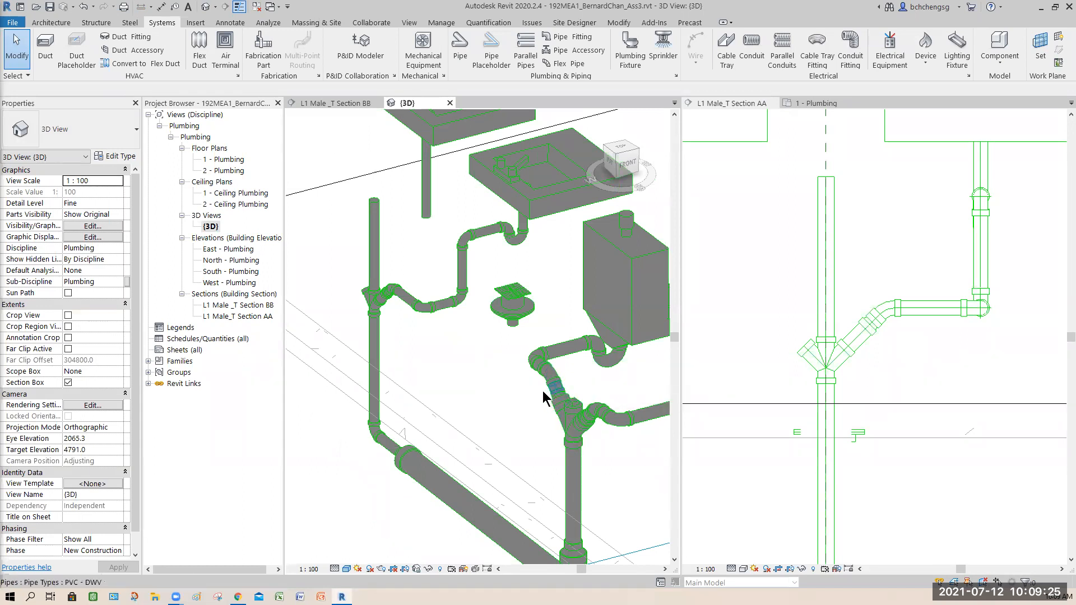
middle_click_drag(590, 456, 550, 432)
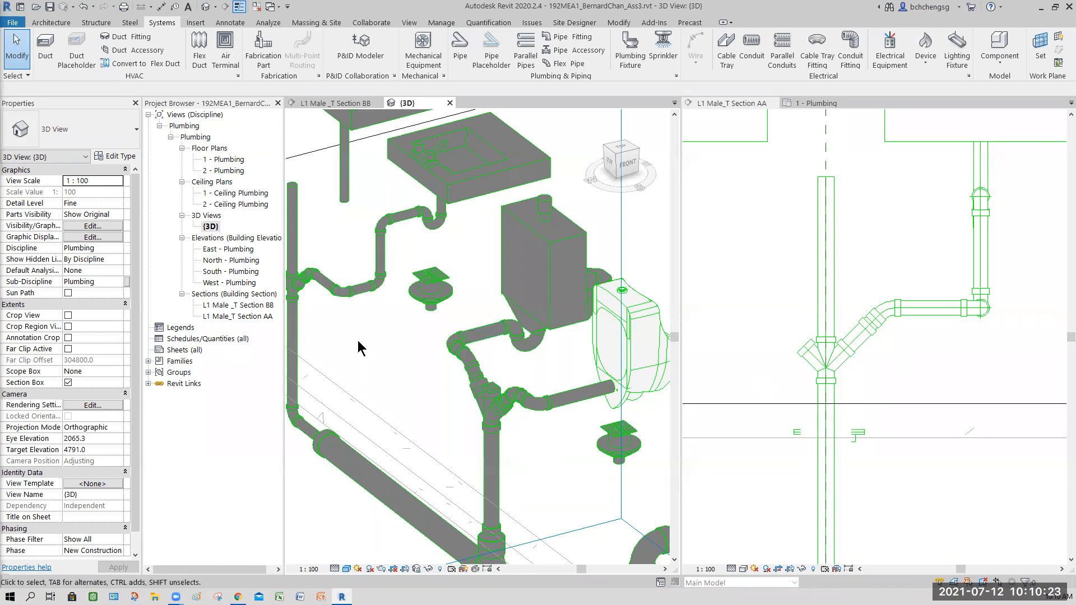
scroll(357, 331, "down", 2)
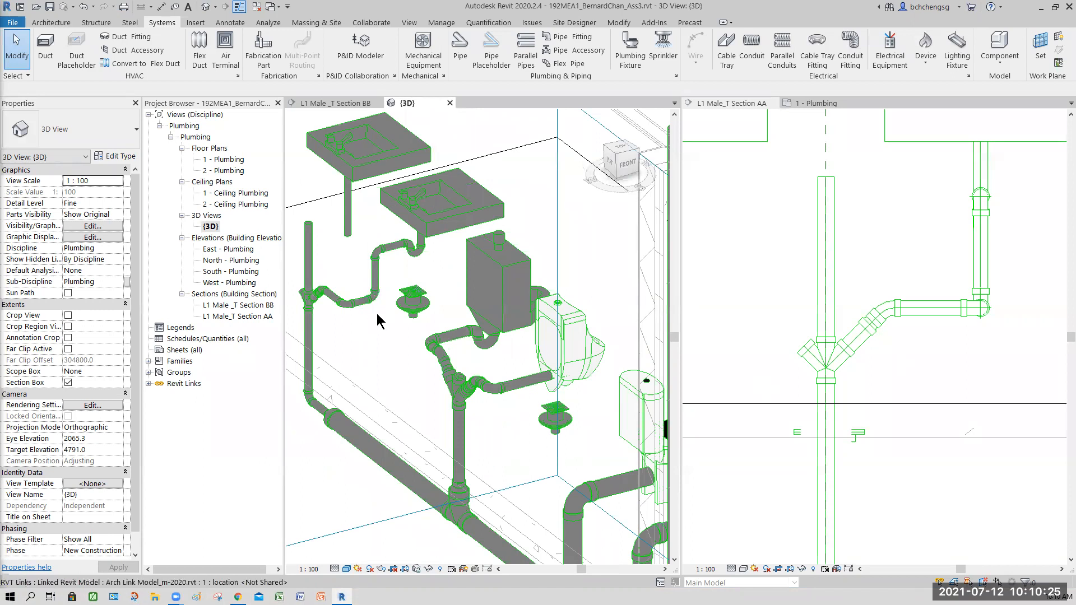
Step: Delete the unconnected vertical 32 mm pipe below the second lavatory in Section AA
middle_click_drag(376, 327, 421, 232, "shift")
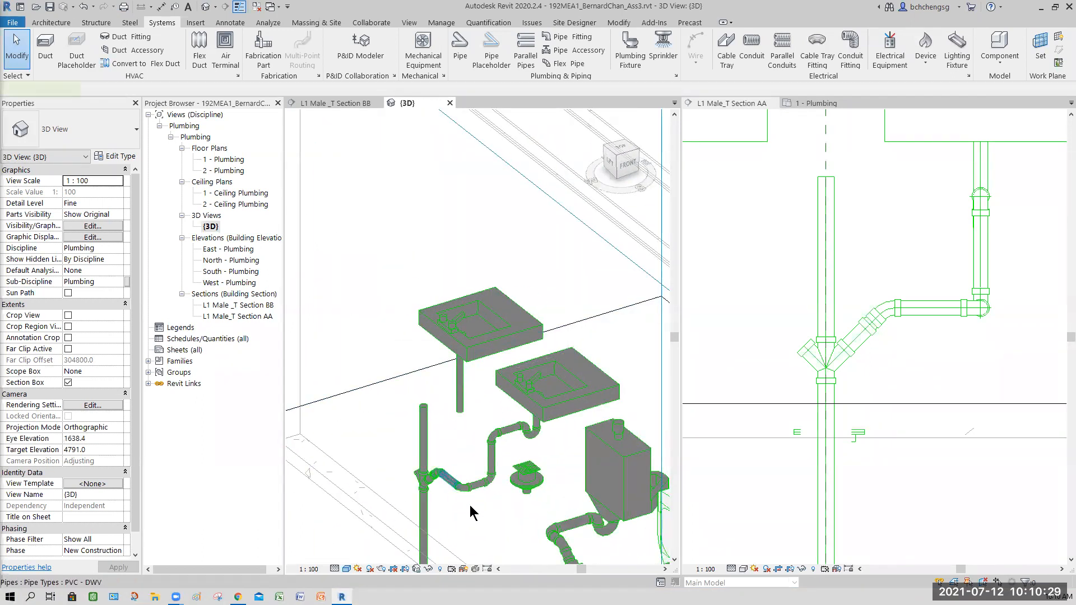
left_click(451, 481)
middle_click_drag(451, 481, 505, 353, "shift")
key("Escape")
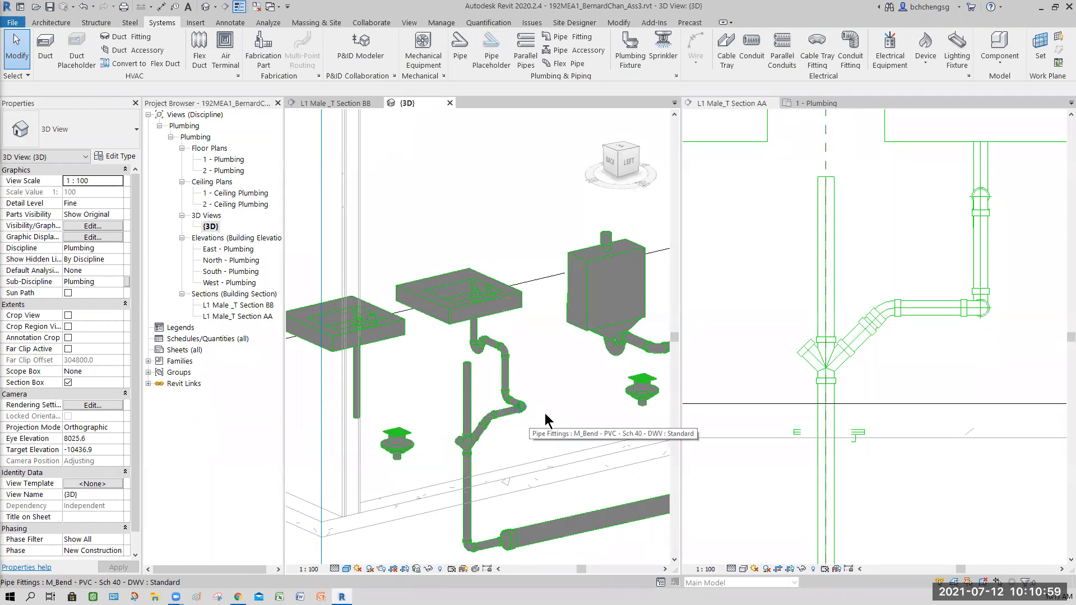
left_click(749, 338)
scroll(754, 344, "down", 3)
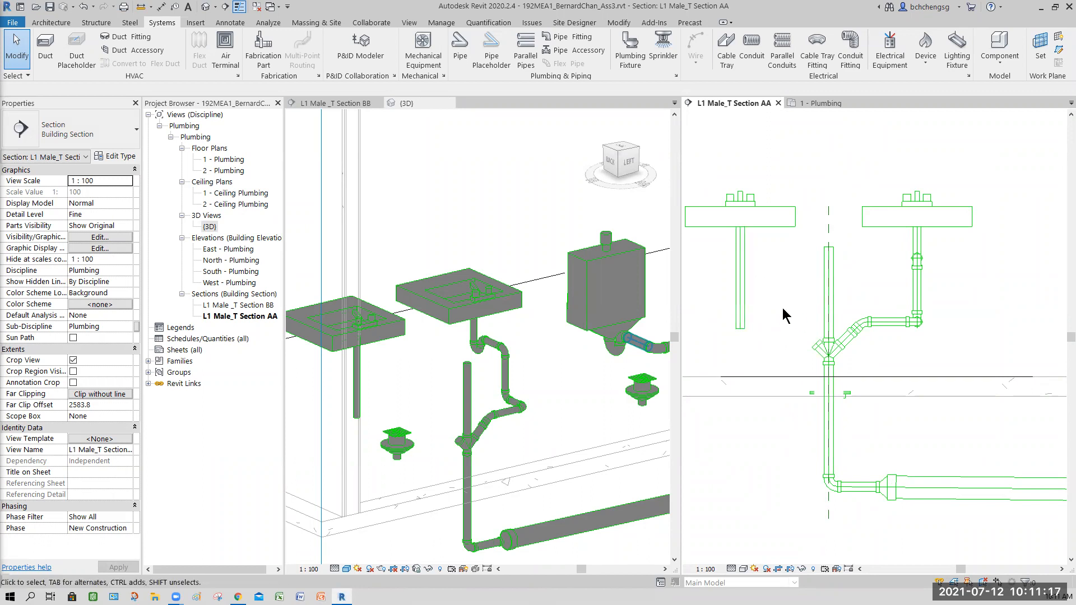
scroll(763, 298, "up", 4)
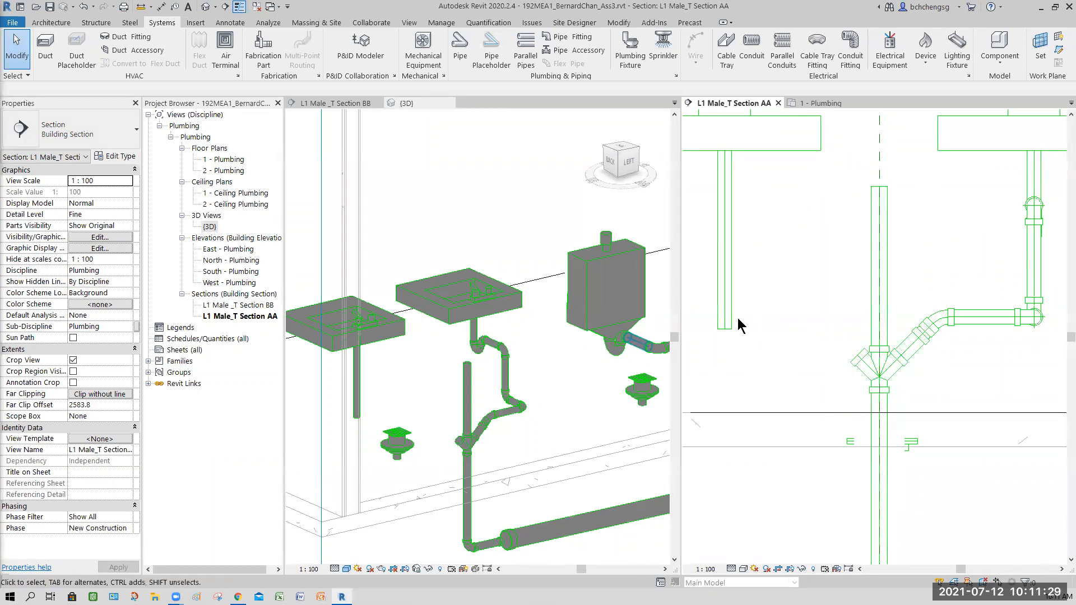
left_click(760, 327)
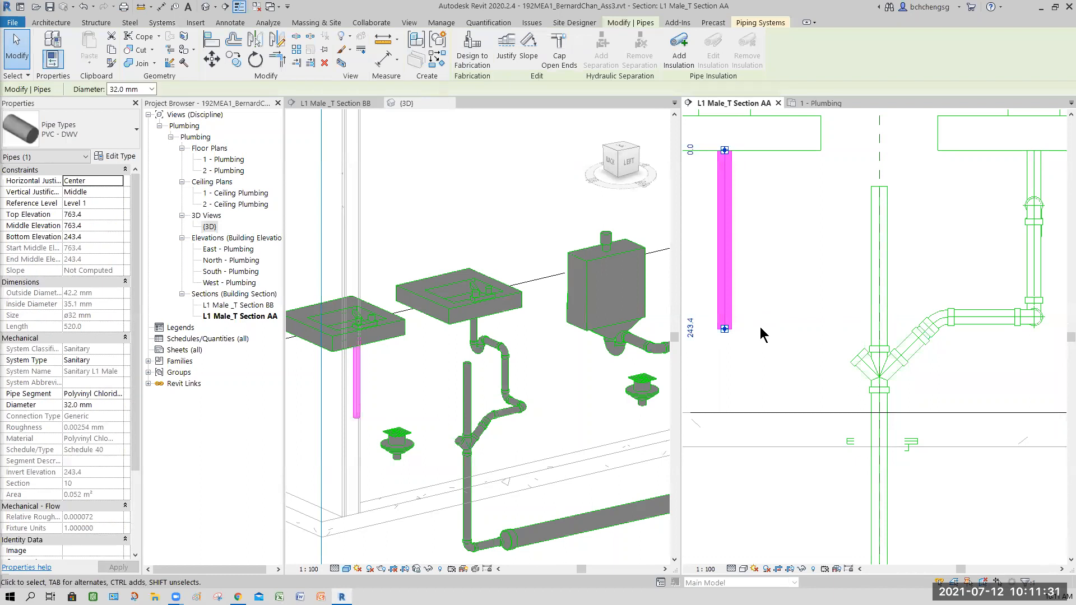
key("Delete")
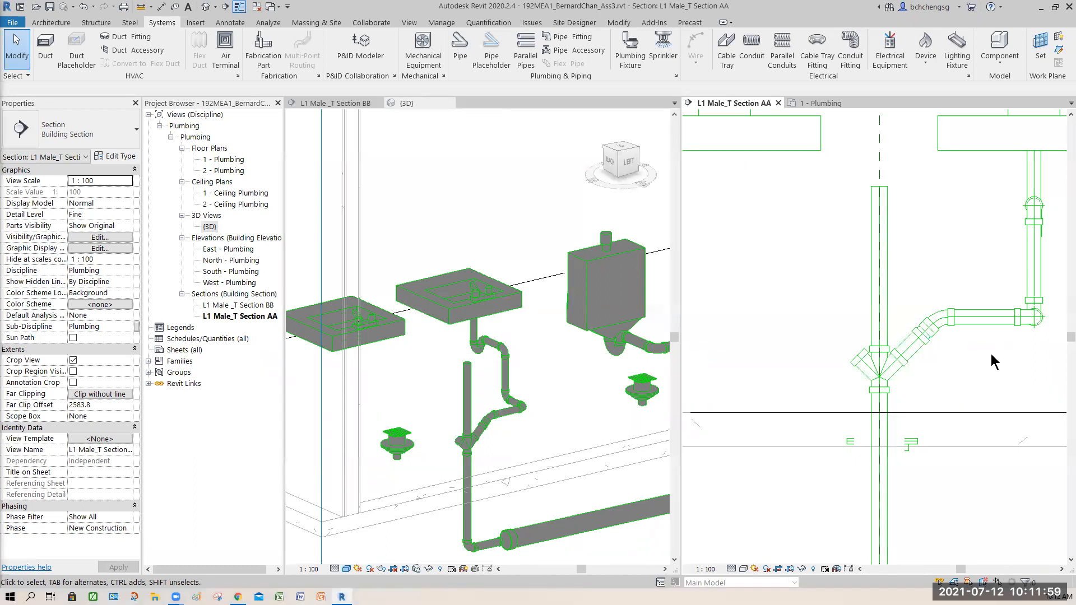
Step: Mirror a copy of the finished lavatory drain branch, from the fixture to the double wye, about the dashed line through the shared vertical pipe
middle_click_drag(991, 354, 928, 350)
left_click_drag(1019, 170, 845, 343)
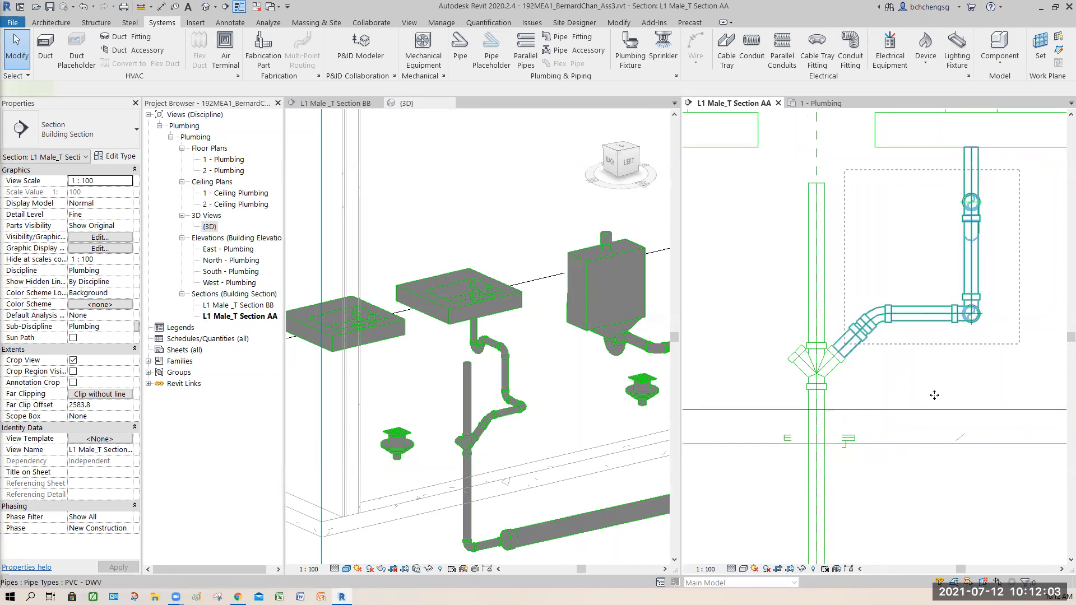
left_click_drag(934, 396, 936, 397)
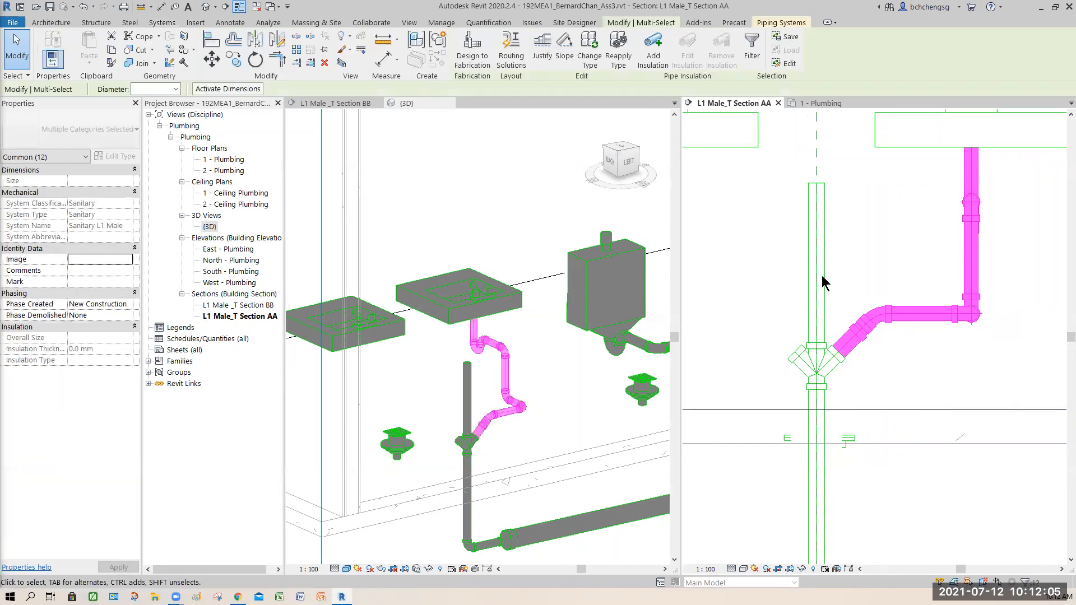
left_click(257, 43)
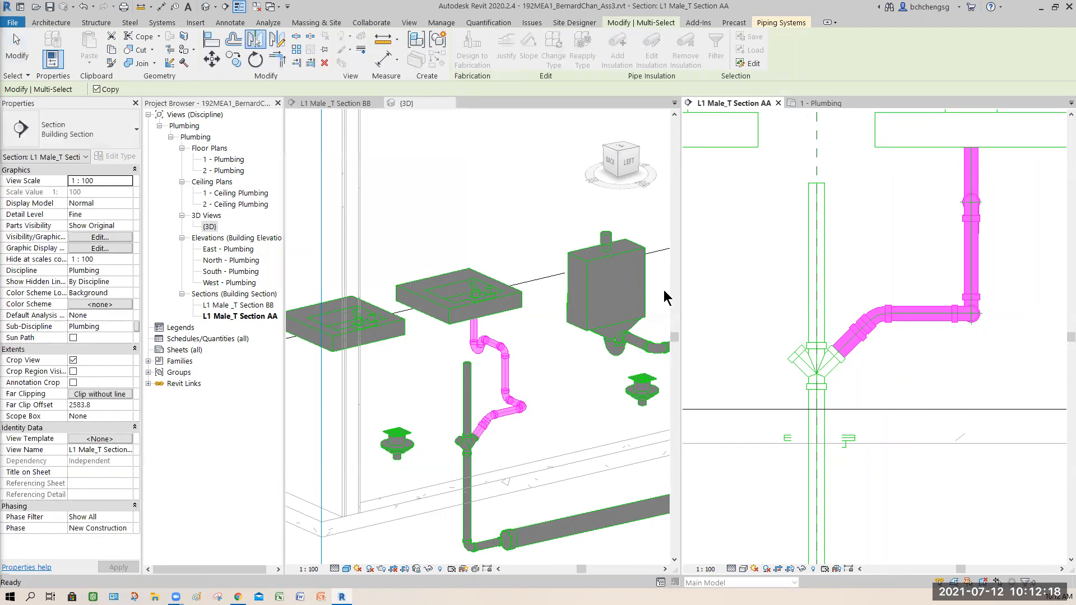
left_click(817, 159)
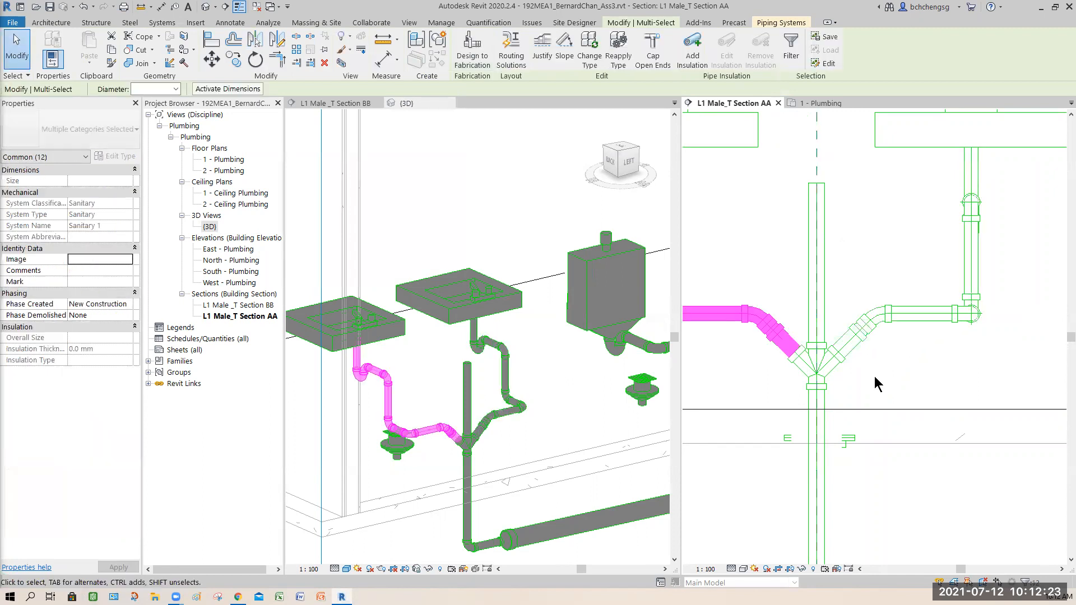
left_click(543, 440)
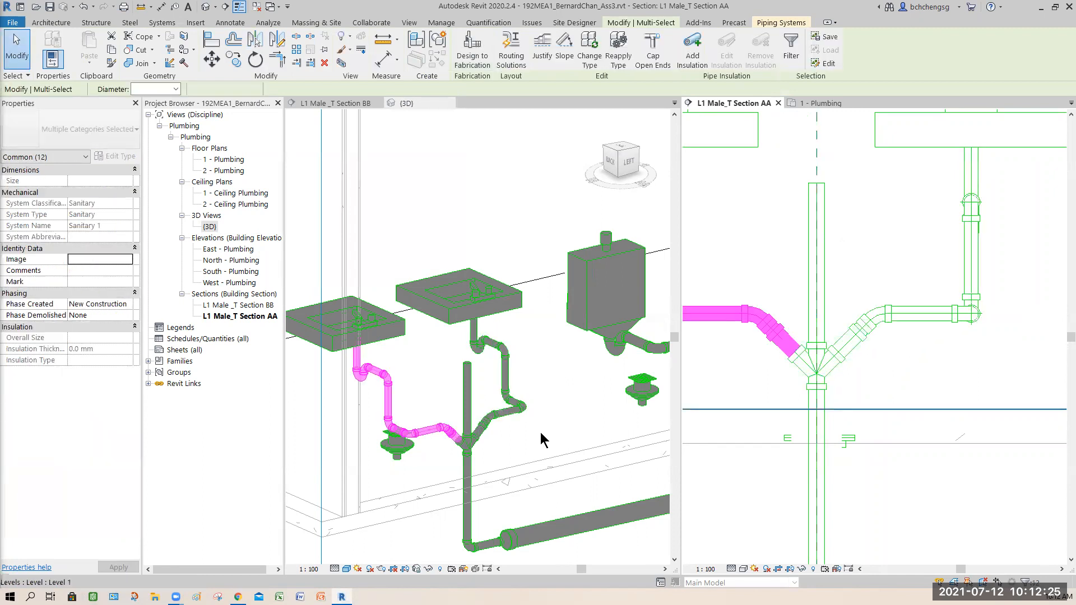
left_click(426, 386)
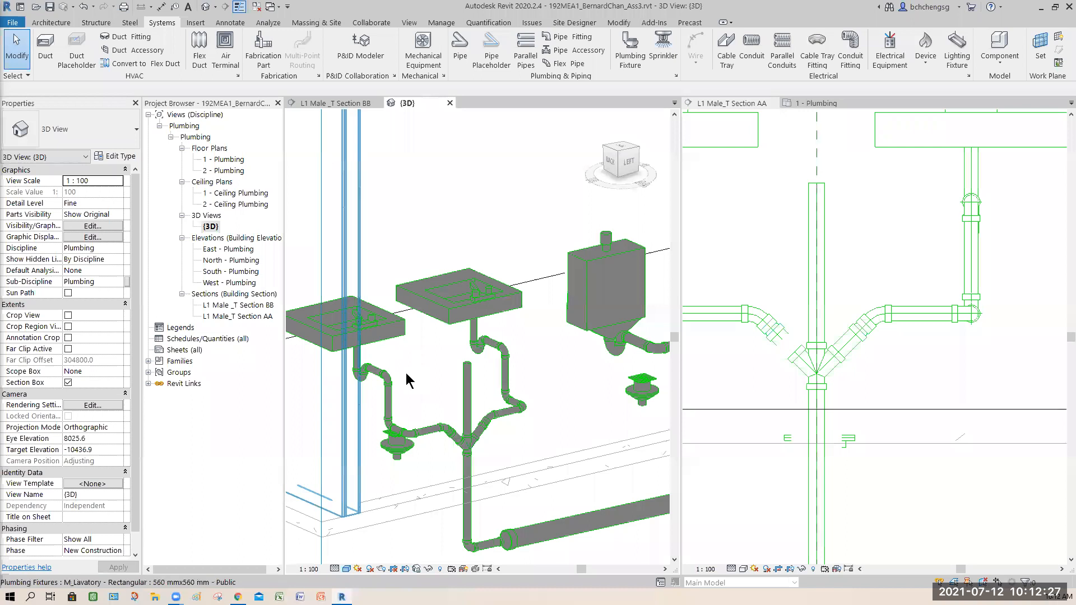
Step: Extend the mirrored branch's 45° pipe in Section AA to connect to the open branch of the double wye
left_click(734, 367)
middle_click_drag(740, 368, 862, 382)
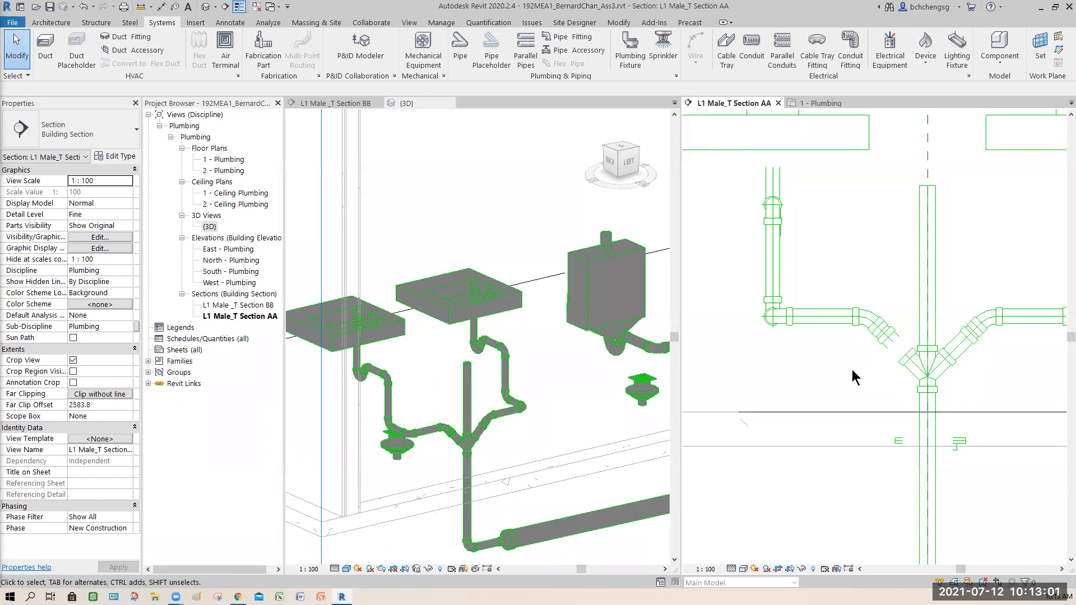
scroll(901, 362, "up", 5)
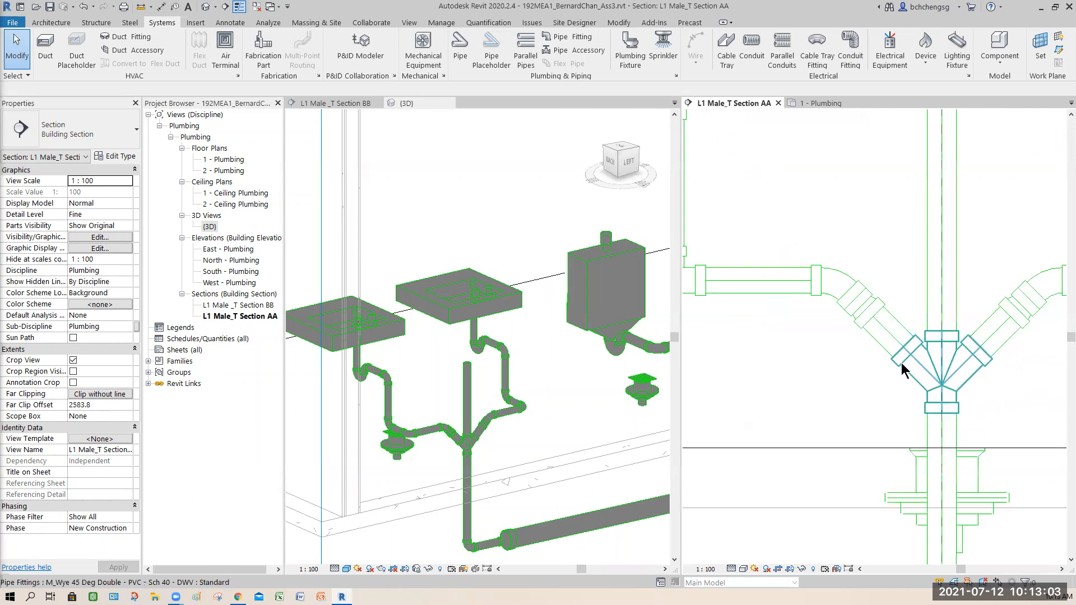
middle_click_drag(882, 377, 810, 384)
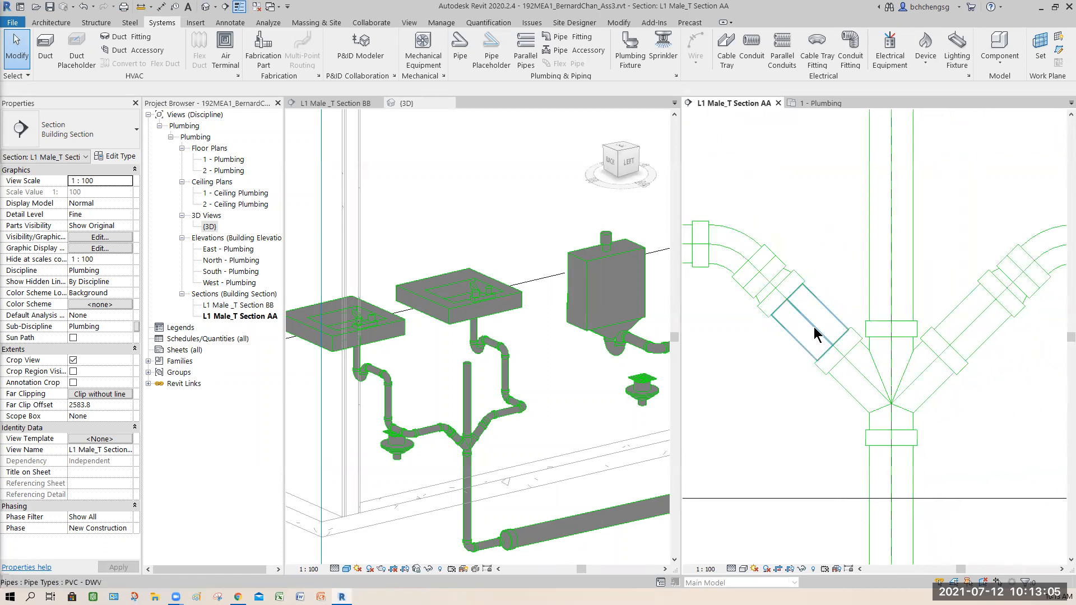
left_click(811, 367)
mouse_move(833, 352)
left_mouse_down()
mouse_move(822, 331)
mouse_move(832, 345)
left_mouse_up()
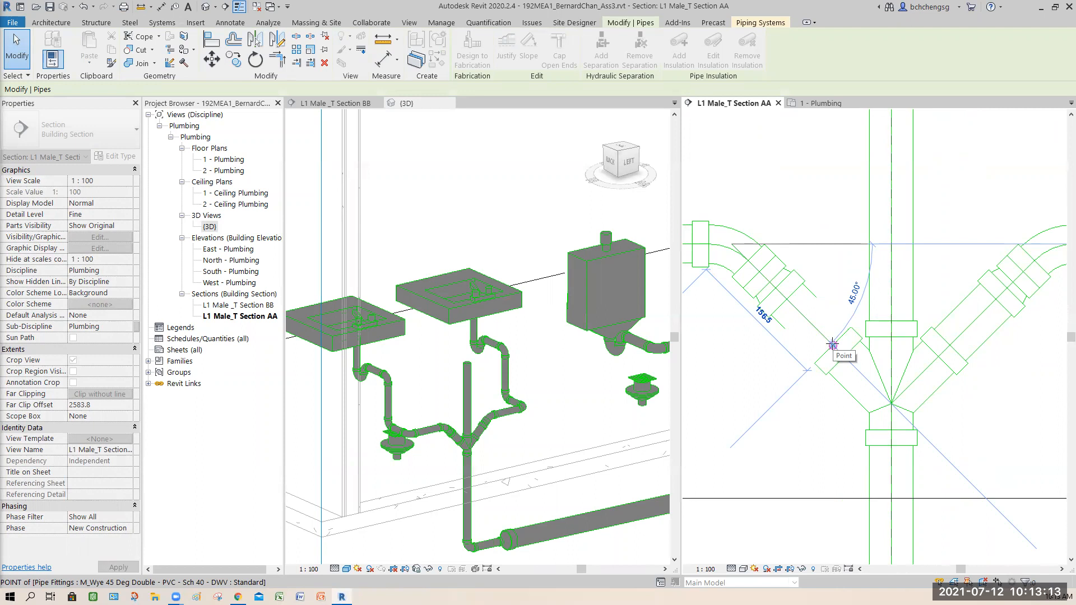
left_click_drag(833, 344, 832, 345)
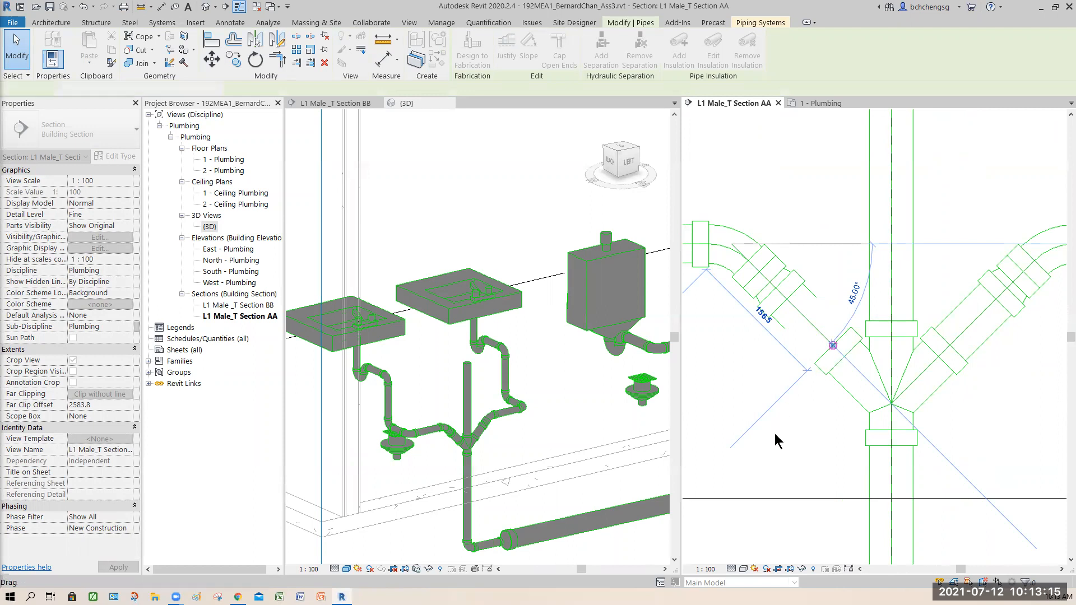
left_click(757, 434)
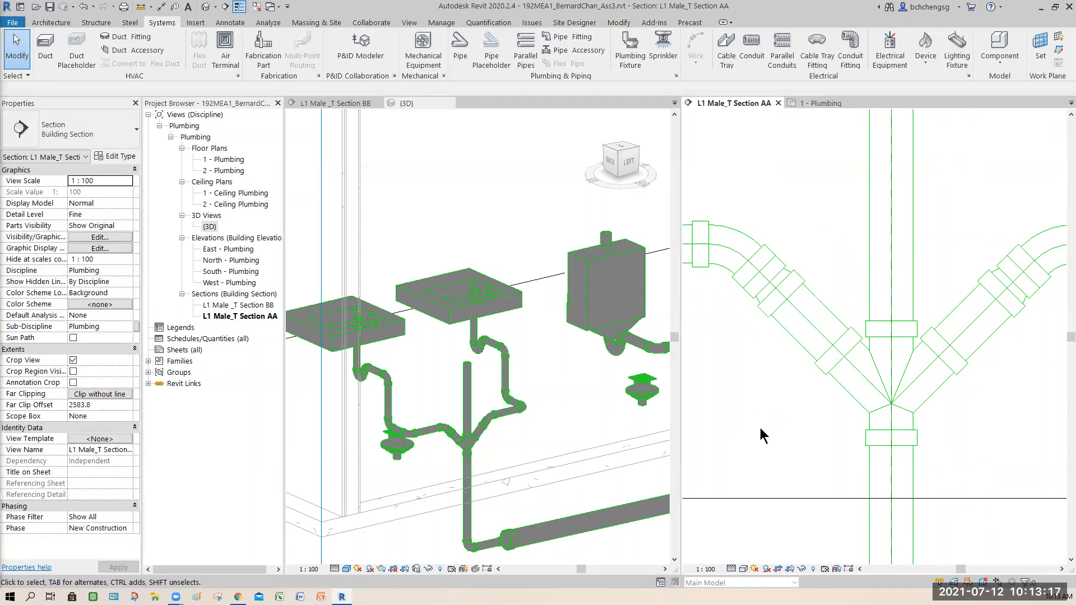
scroll(757, 430, "down", 2)
scroll(756, 427, "down", 1)
middle_click_drag(759, 435, 807, 424)
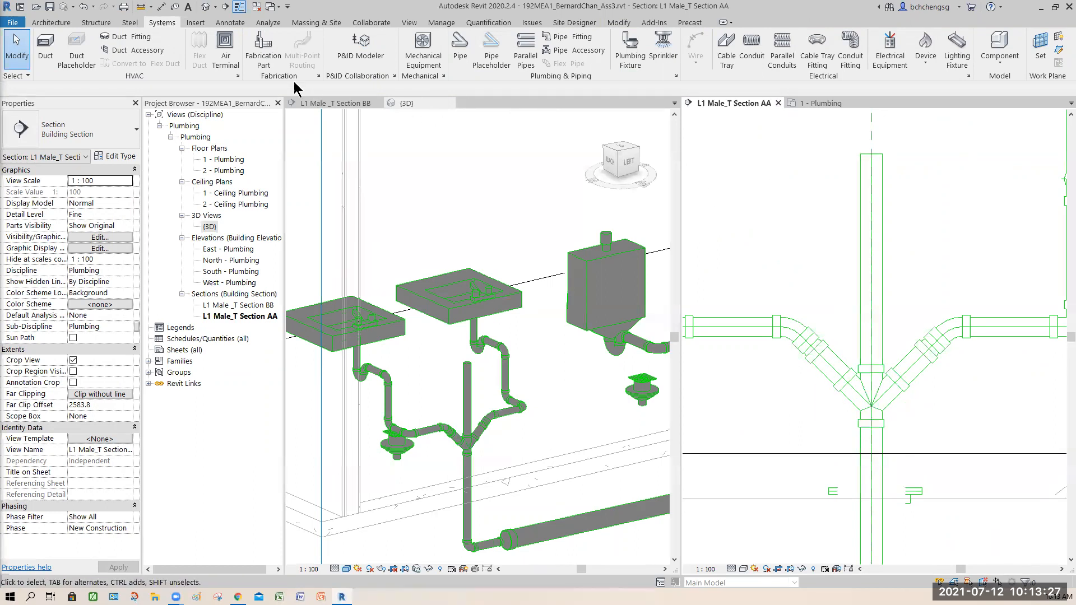
Step: Align the Section BB line with the centreline of the second lavatory in the 1 - Plumbing floor plan
left_click(268, 22)
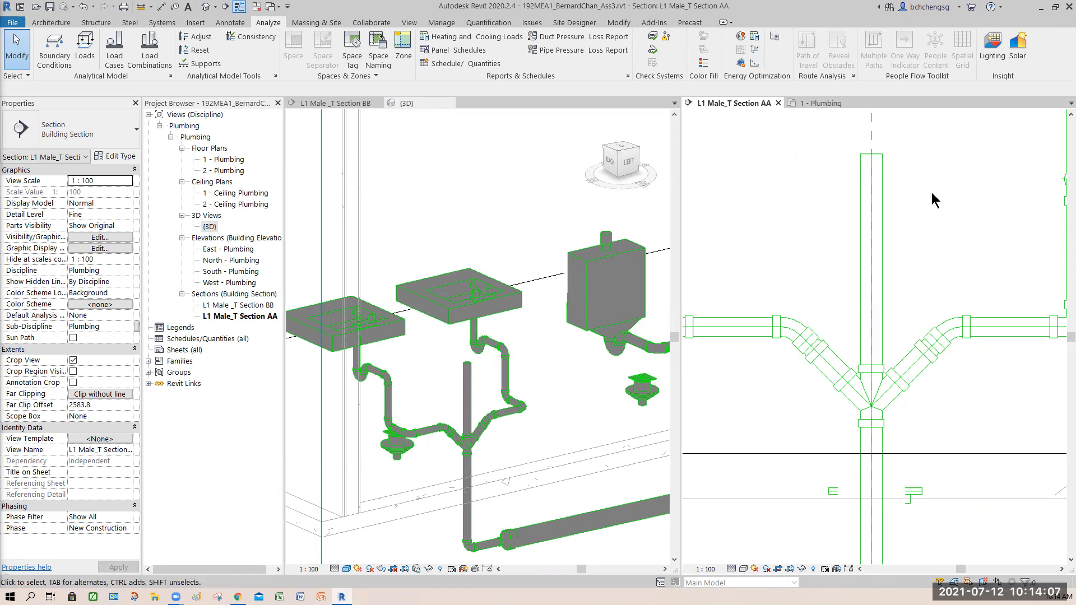
middle_click_drag(732, 385, 862, 393)
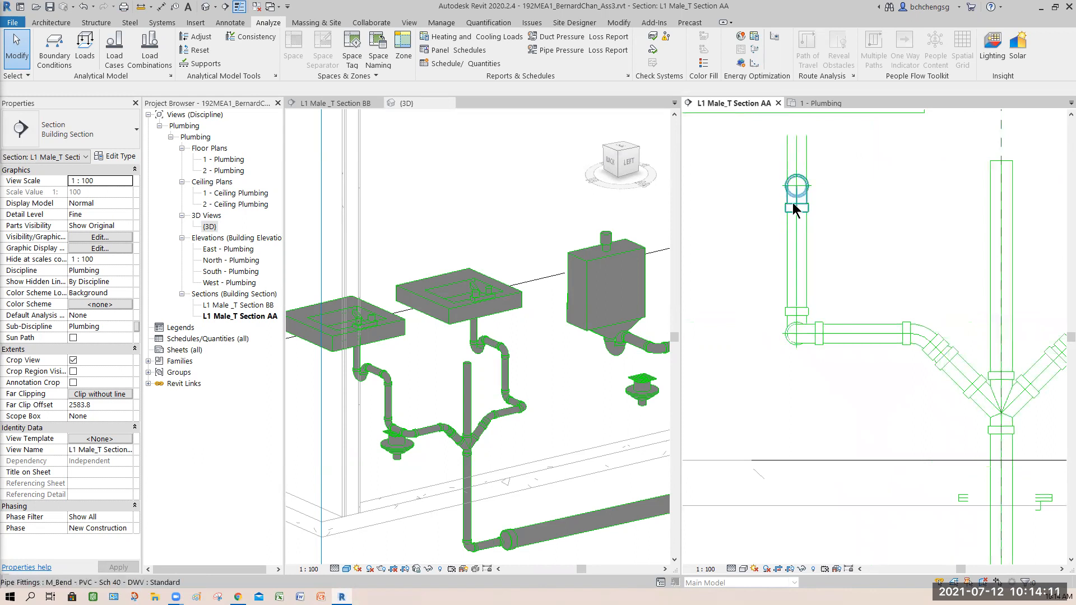
left_click(828, 106)
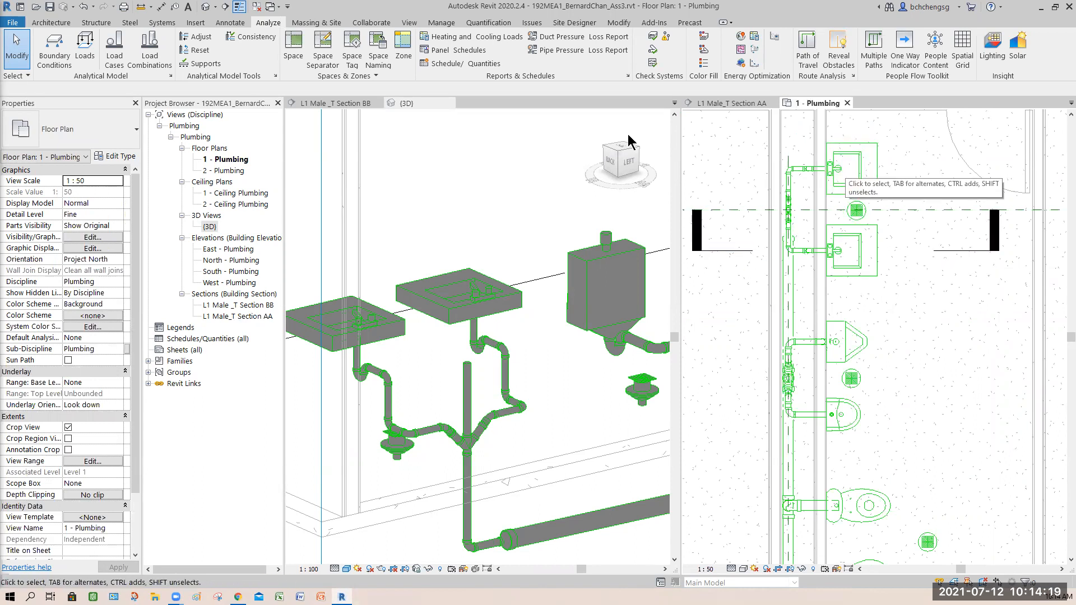
left_click(628, 23)
left_click(875, 169)
left_click(944, 250)
key("Escape")
key("Escape")
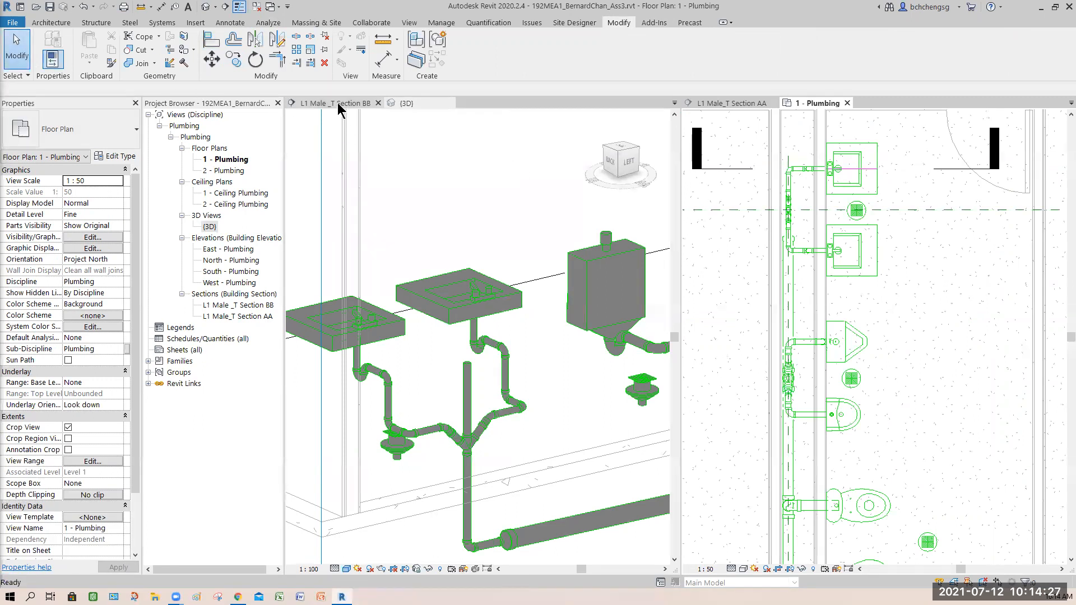
Step: Extend the vertical 32 mm pipe above the mirrored P-trap up to the lavatory's drain connection in Section BB
left_click(336, 103)
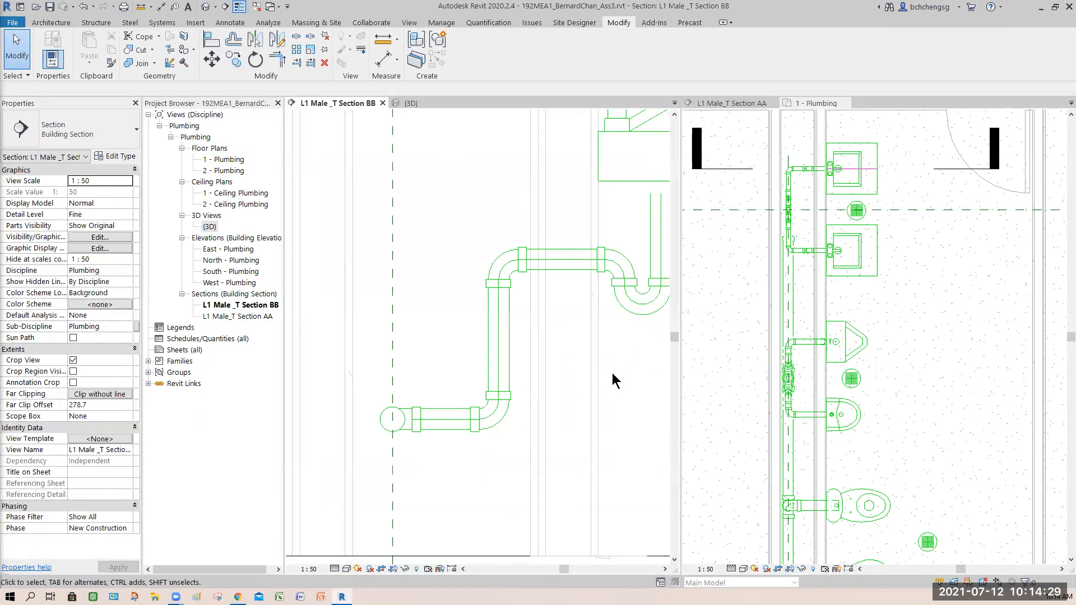
middle_click_drag(631, 368, 559, 383)
scroll(559, 381, "down", 2)
scroll(605, 335, "down", 1)
middle_click_drag(605, 335, 584, 383)
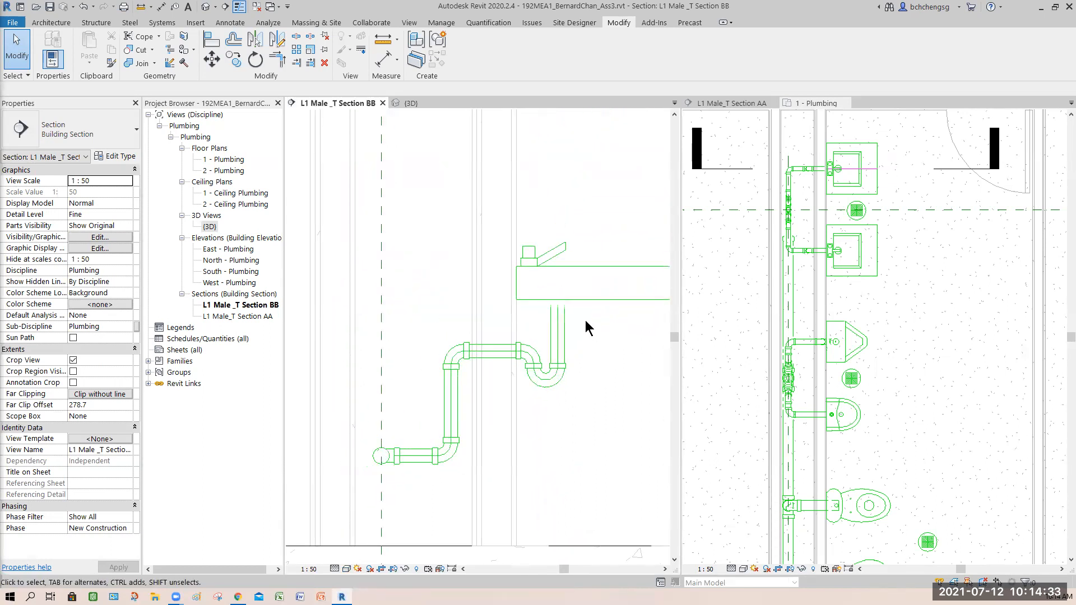
middle_click_drag(585, 320, 544, 321)
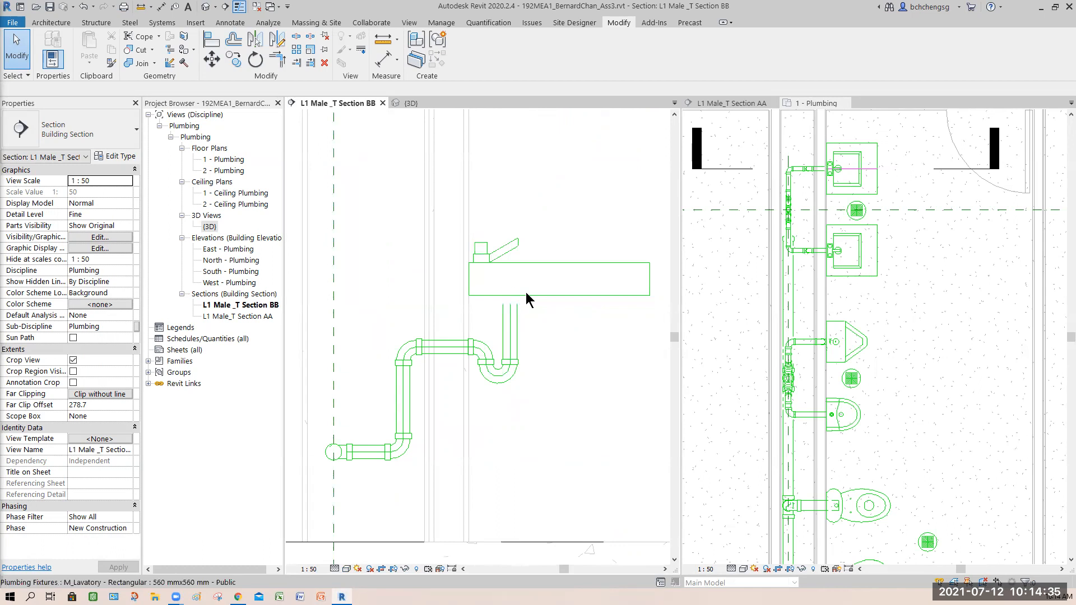
scroll(528, 318, "up", 3)
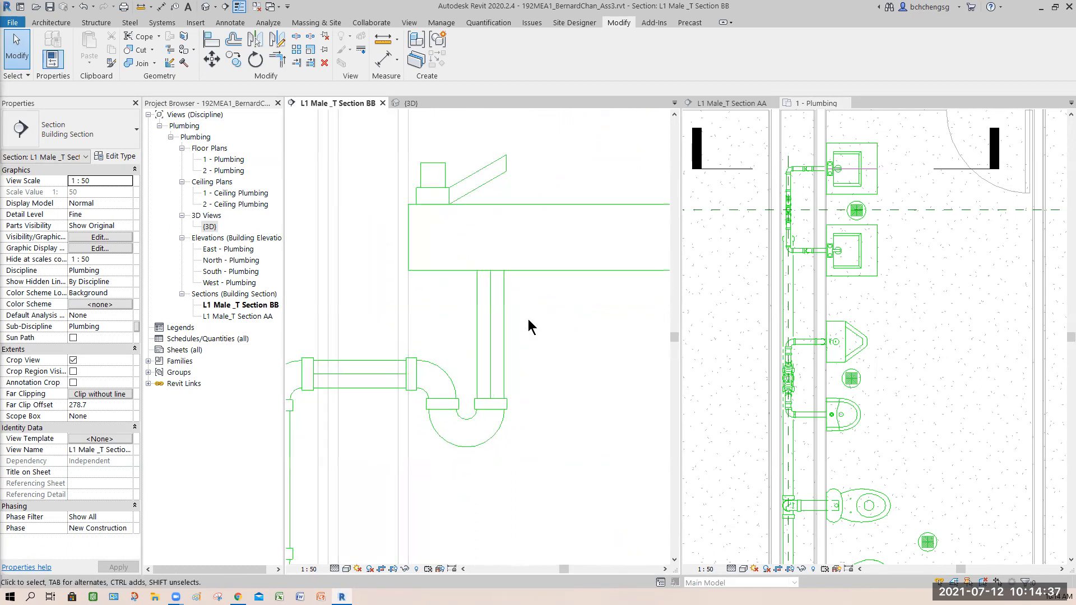
left_click(491, 279)
left_click_drag(492, 280, 489, 273)
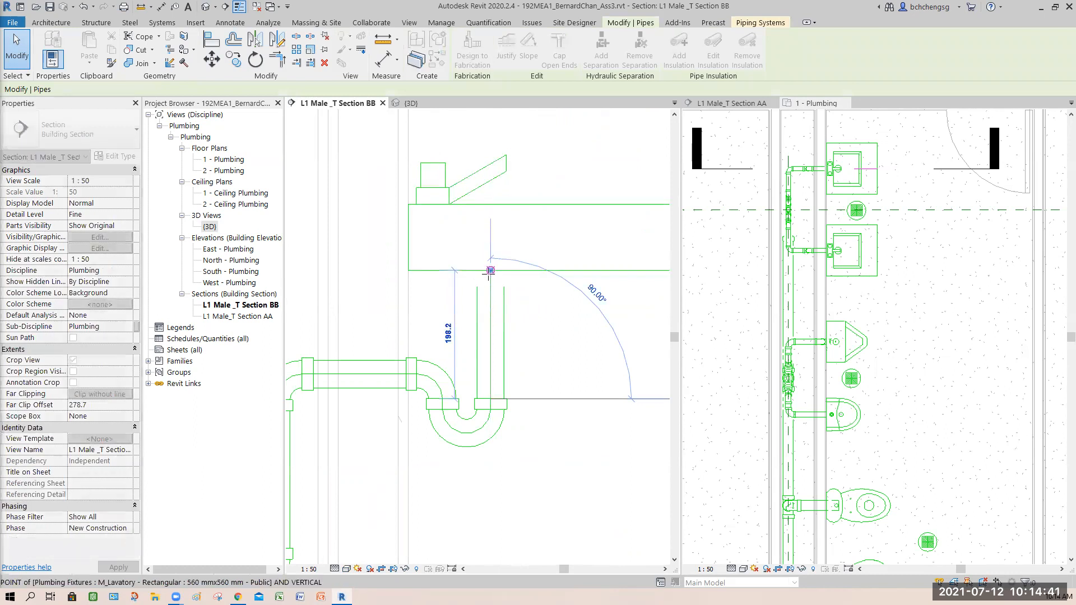
left_click_drag(552, 357, 552, 363)
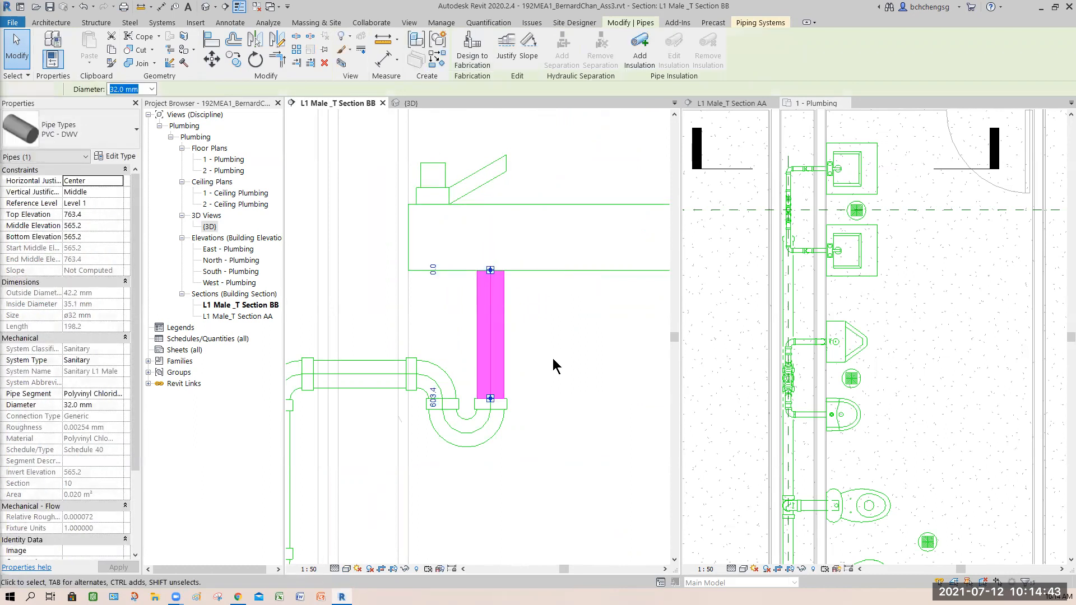
left_click(553, 366)
scroll(554, 365, "down", 5)
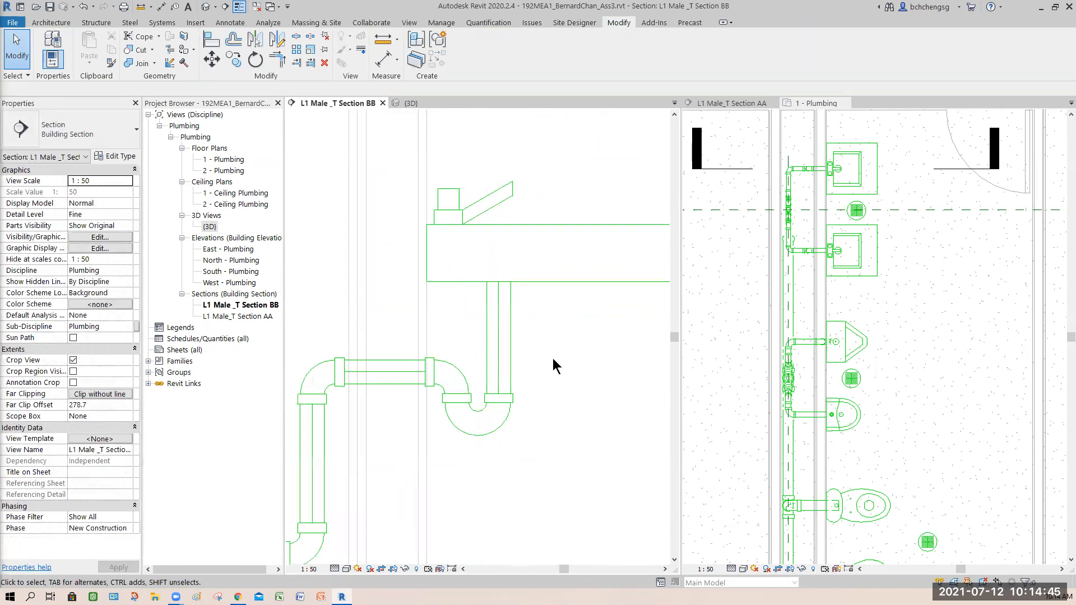
middle_click_drag(549, 440, 548, 410)
Step: Delete the open-ended vertical pipe above the lavatories' double wye in the 3D view
left_click(919, 303)
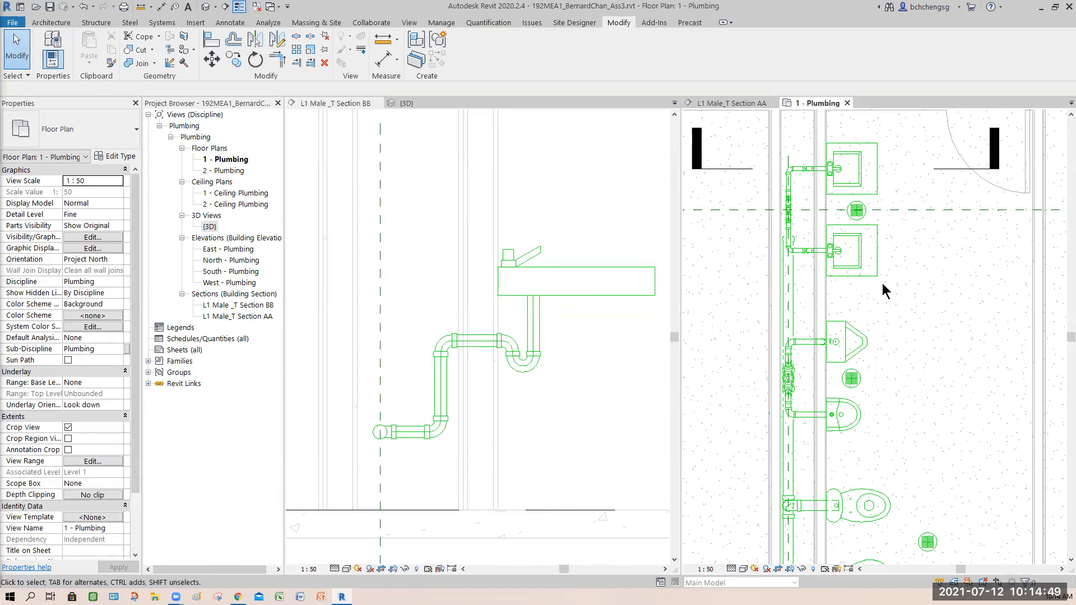
left_click(409, 103)
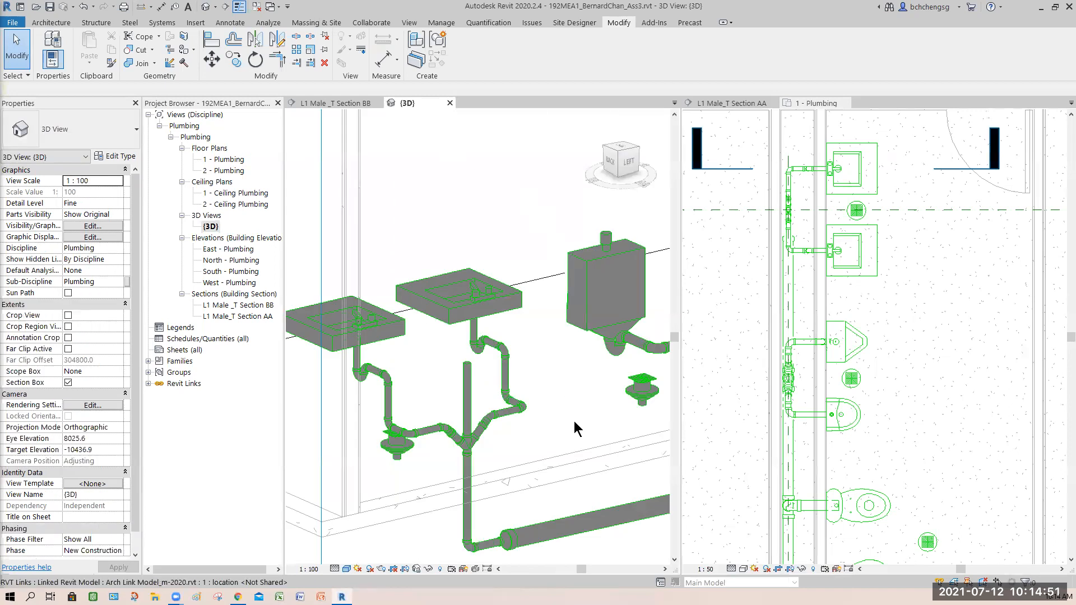
middle_click_drag(561, 432, 535, 386)
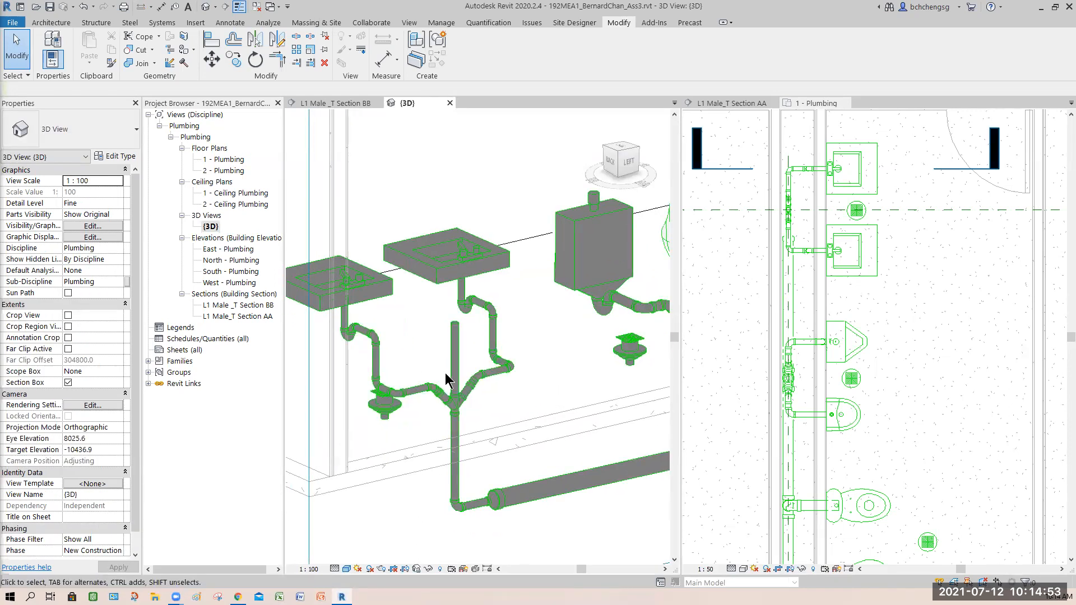
left_click(546, 371)
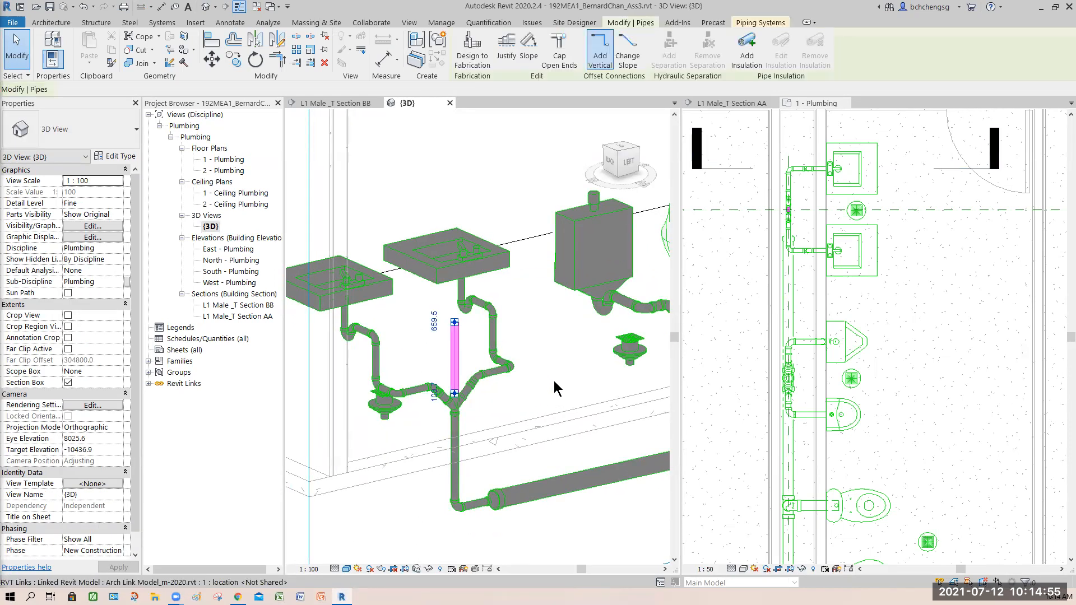
left_click(553, 381)
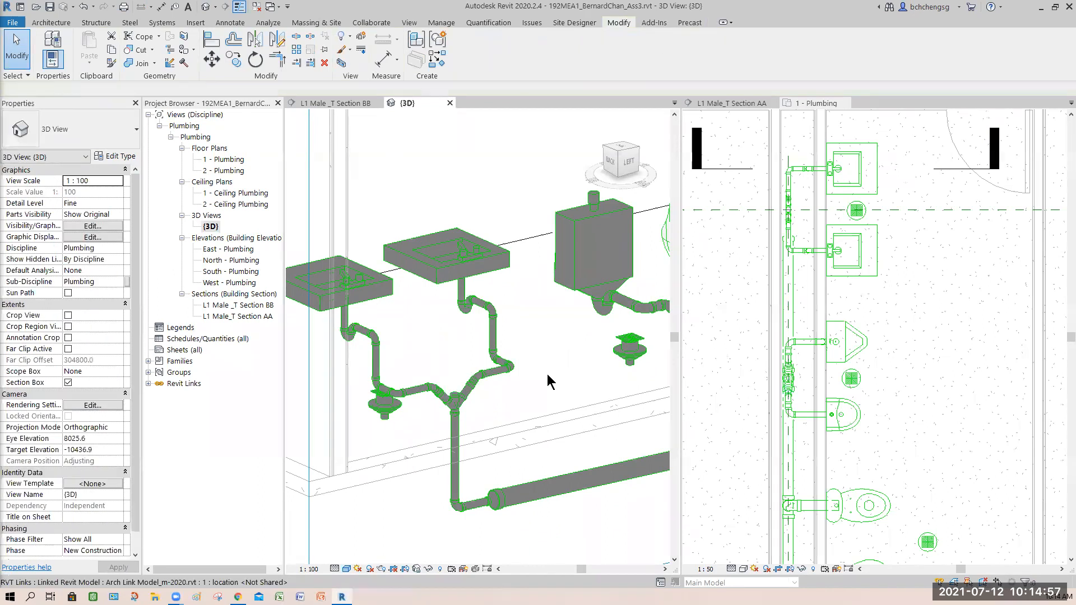
Step: Cap the open top of the lavatories' double wye with an M_Plug - PVC - Sch 40 - DWV Standard pipe fitting in the 3D view
scroll(490, 402, "up", 3)
middle_click_drag(490, 402, 516, 400)
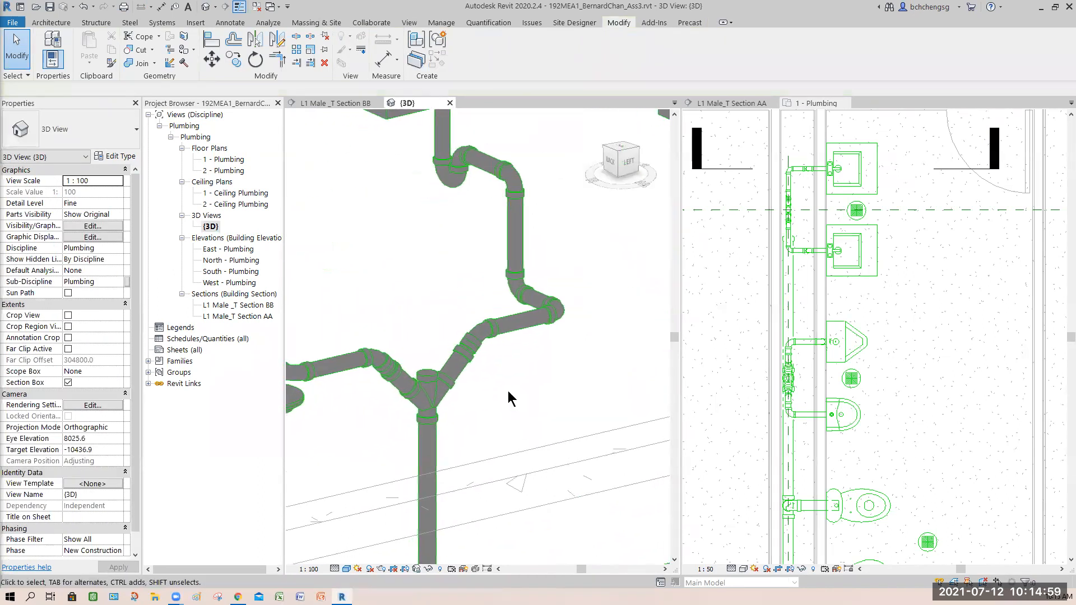
left_click(162, 23)
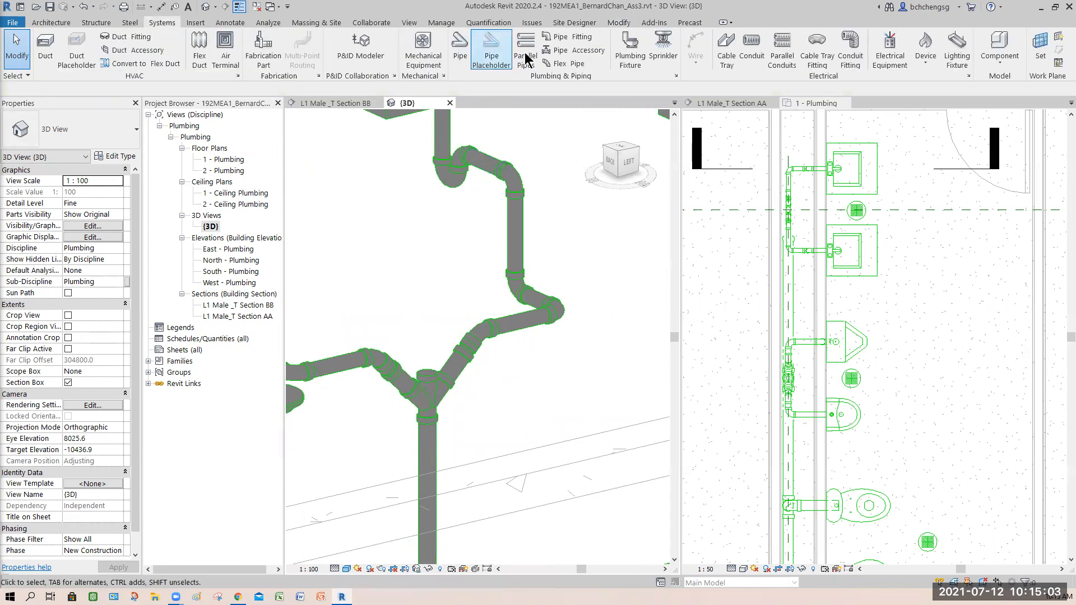
left_click(567, 37)
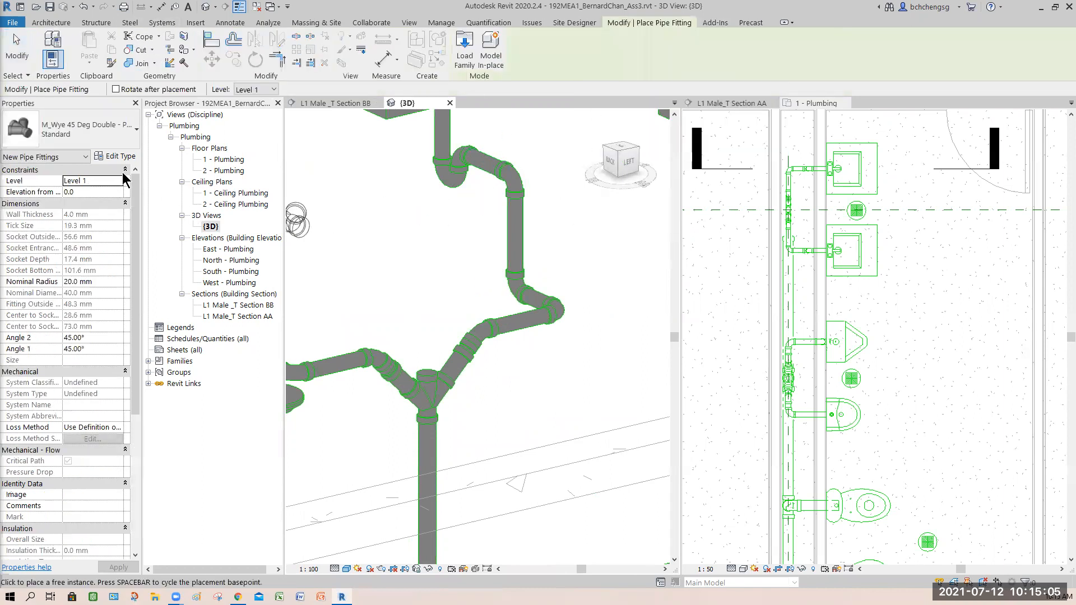
left_click(120, 138)
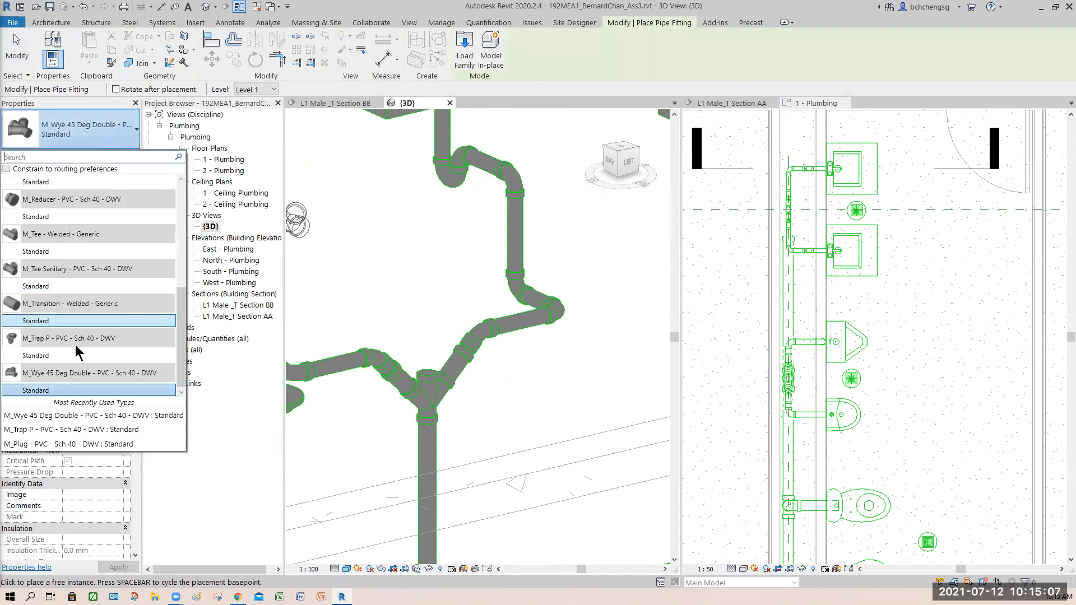
left_click_drag(181, 321, 173, 271)
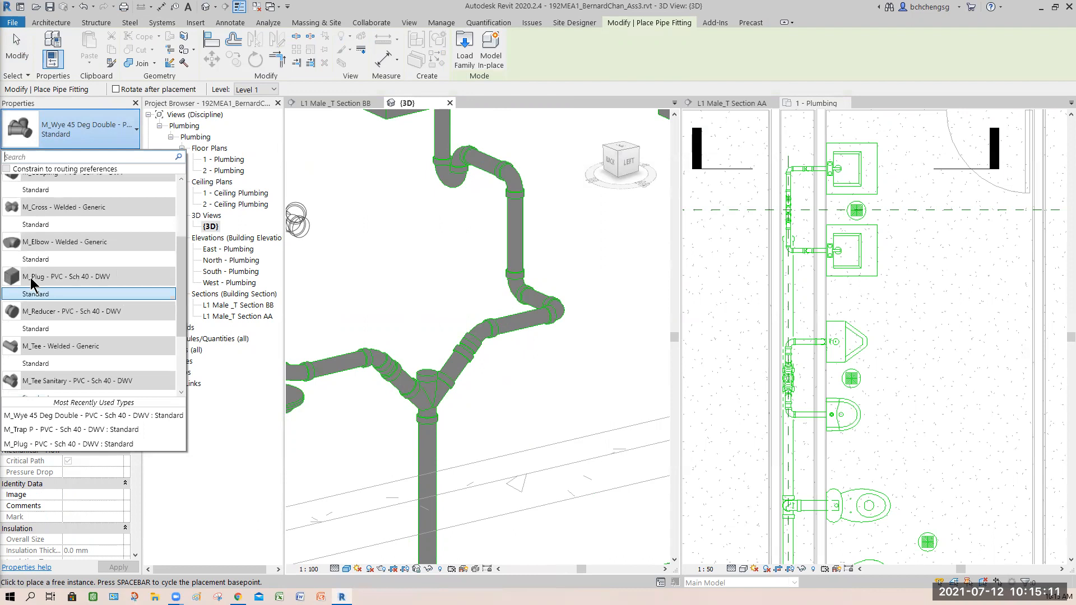
left_click(35, 296)
scroll(442, 370, "up", 5)
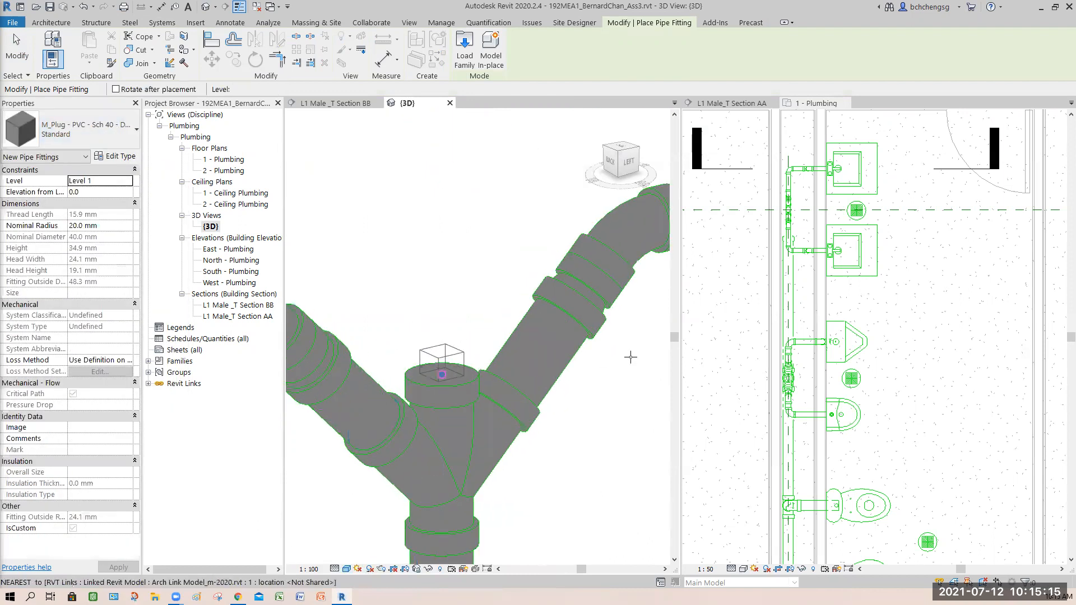
left_click(442, 367)
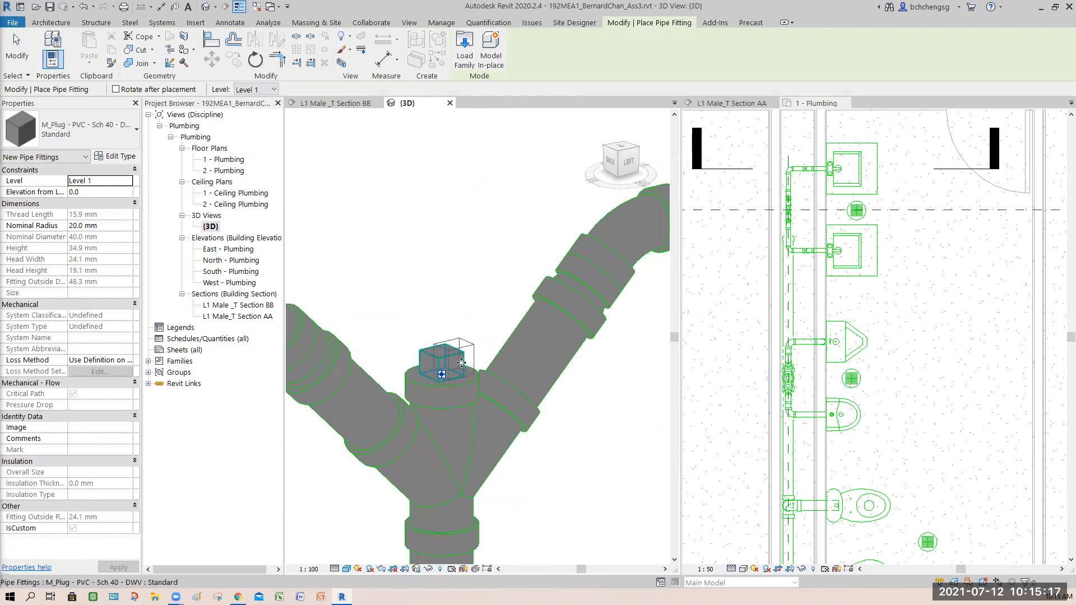
key("Escape")
key("Escape")
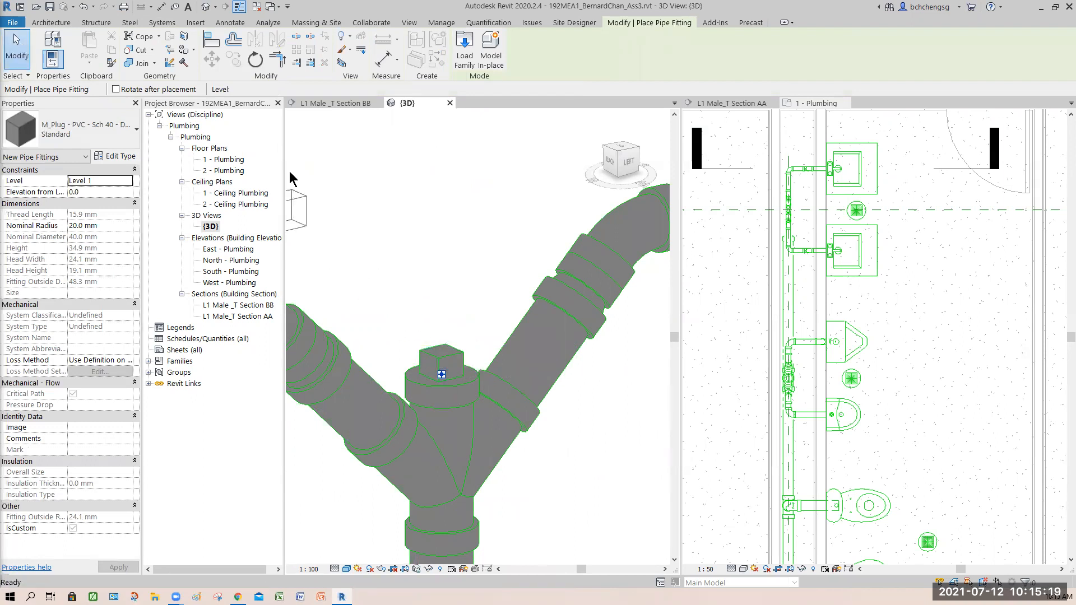
scroll(591, 456, "down", 5)
middle_click_drag(591, 451, 544, 392)
scroll(568, 411, "down", 3)
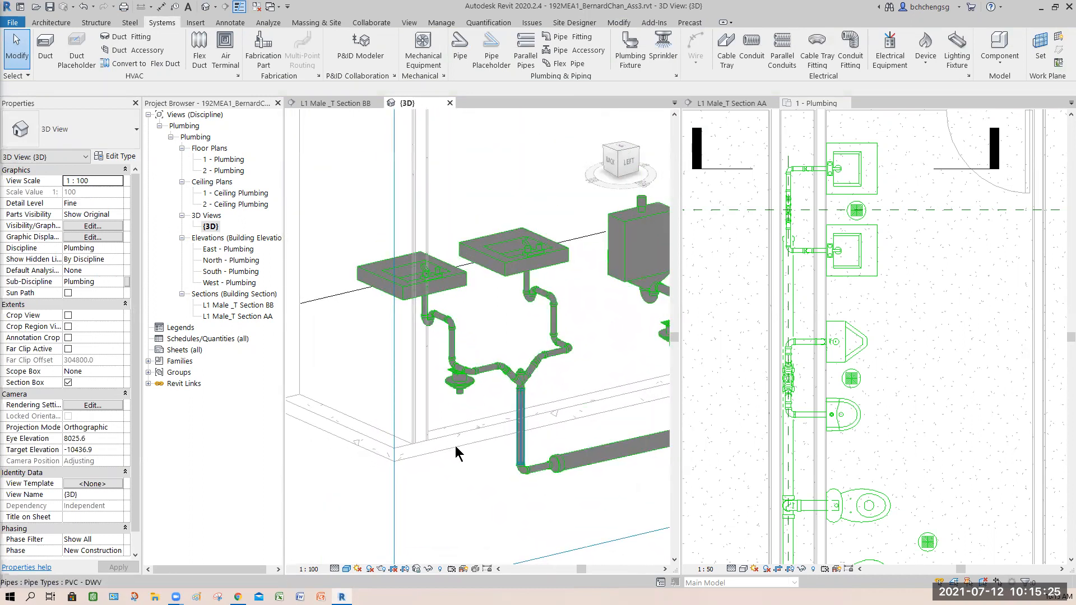